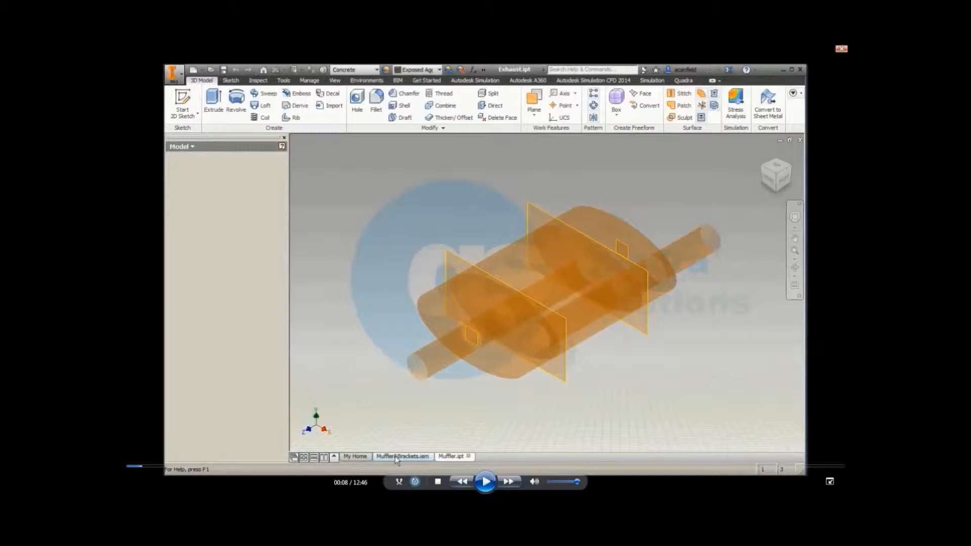
# Step: Switch to the Muffler&Brackets assembly and enter the Autodesk Nastran In-CAD environment
pyautogui.click(397, 457)
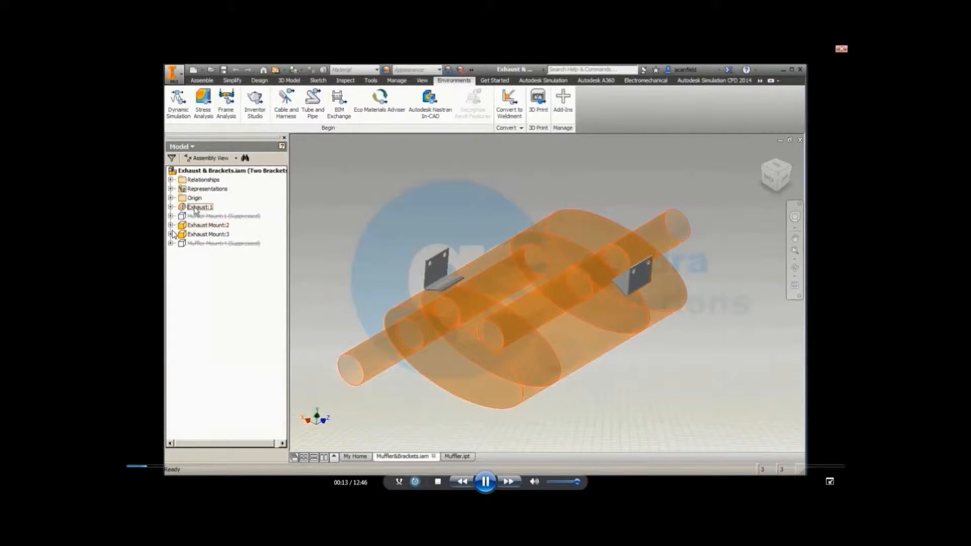
pyautogui.click(430, 107)
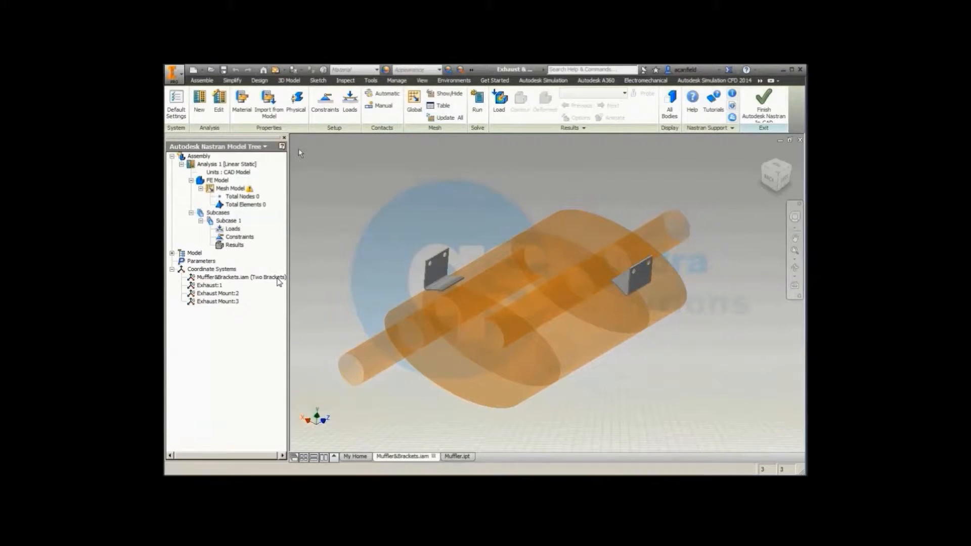
pyautogui.click(297, 103)
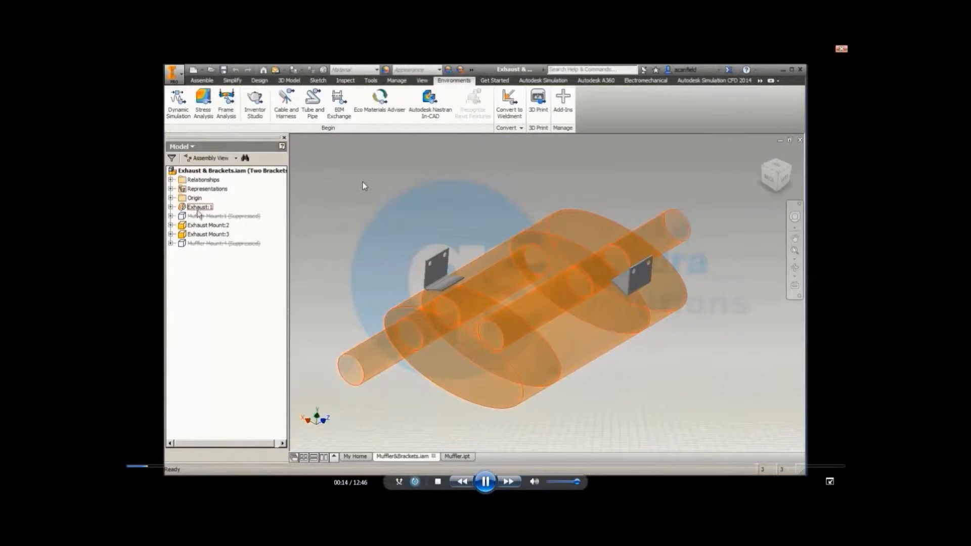
pyautogui.click(430, 104)
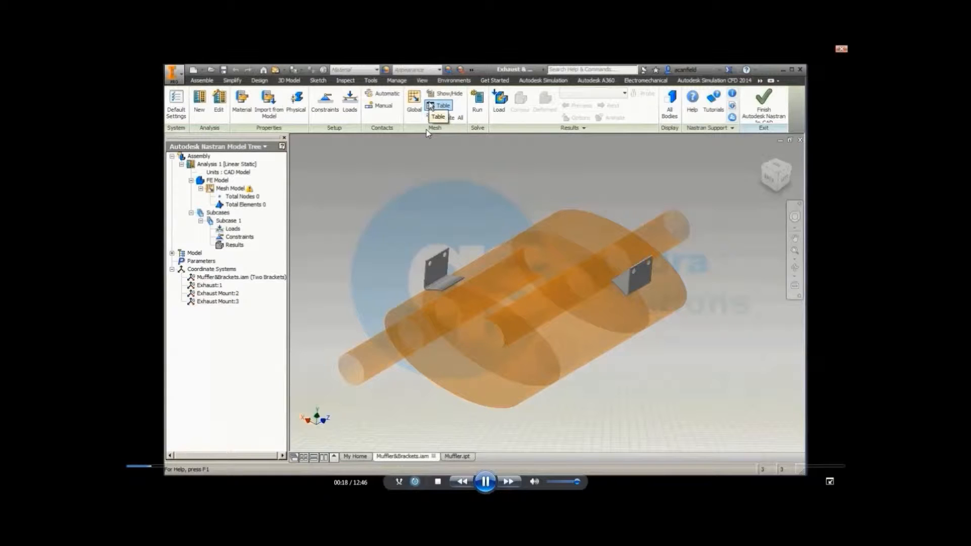
# Step: Start a new shell-element physical property with Alloy Steel and clear the material's shear modulus
pyautogui.click(297, 101)
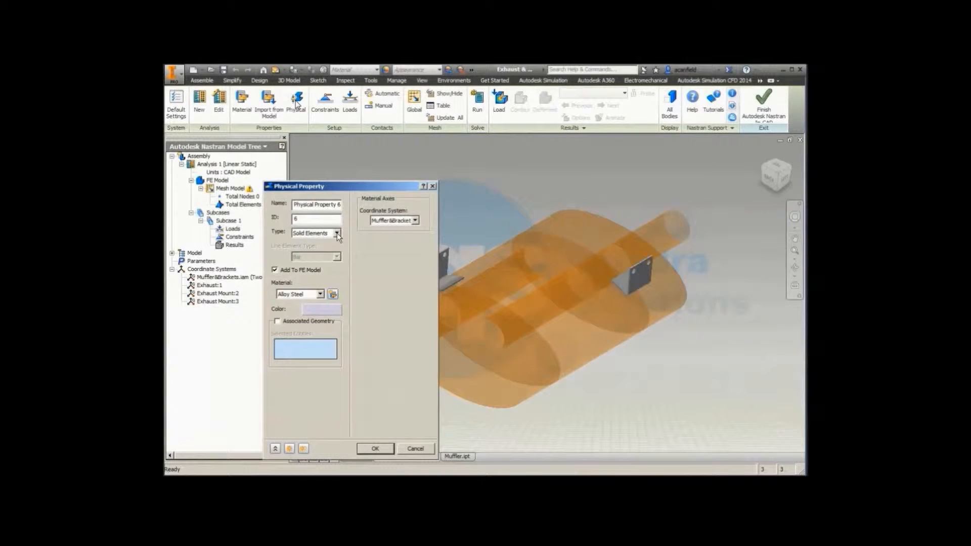
pyautogui.click(337, 233)
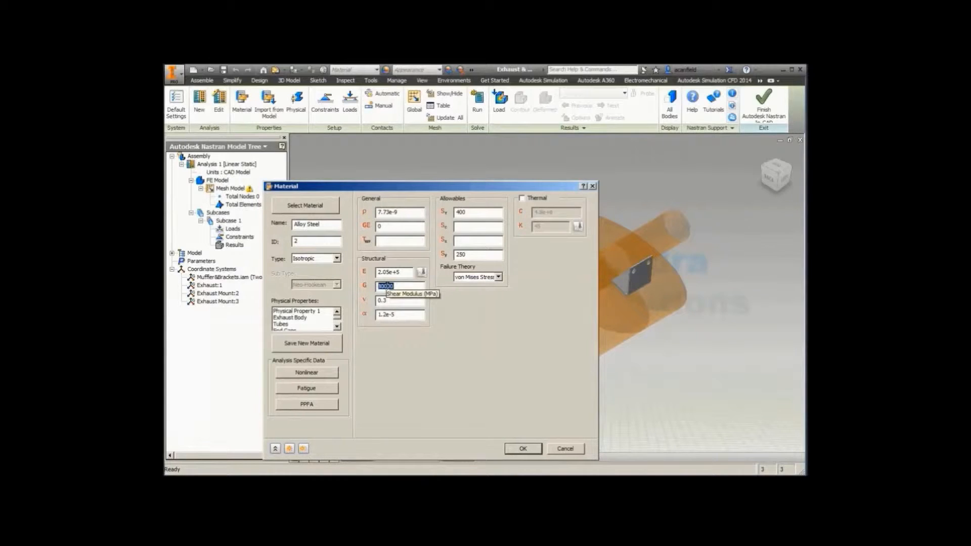
pyautogui.press('BackSpace')
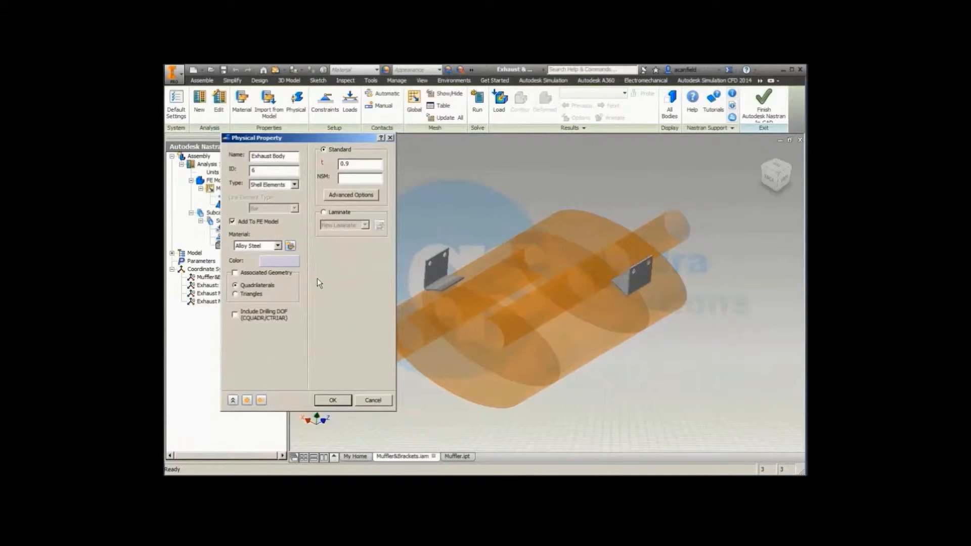
# Step: Enable associated geometry for the Exhaust Body property and assign the three outer oval body faces of the muffler as quadrilaterals
pyautogui.click(234, 273)
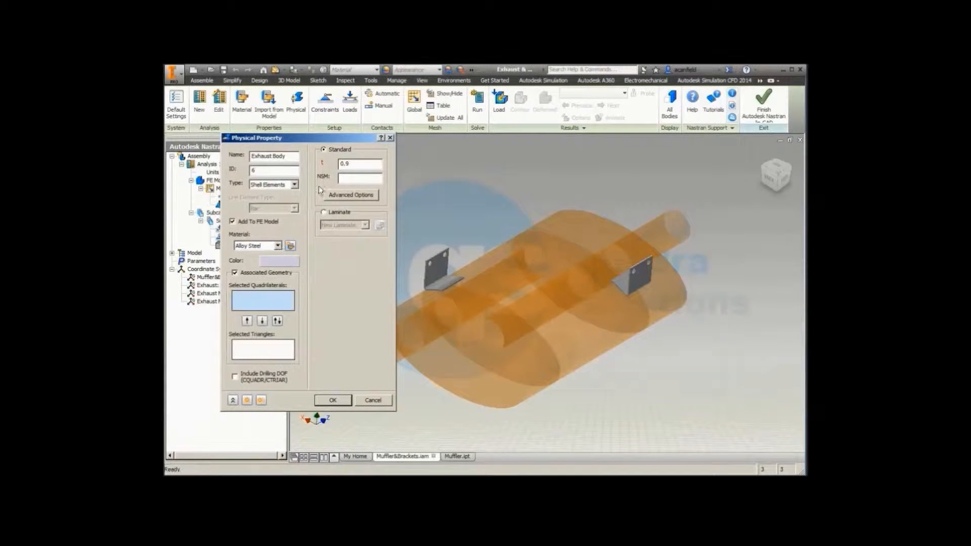
pyautogui.moveTo(338, 142); pyautogui.dragTo(309, 116)
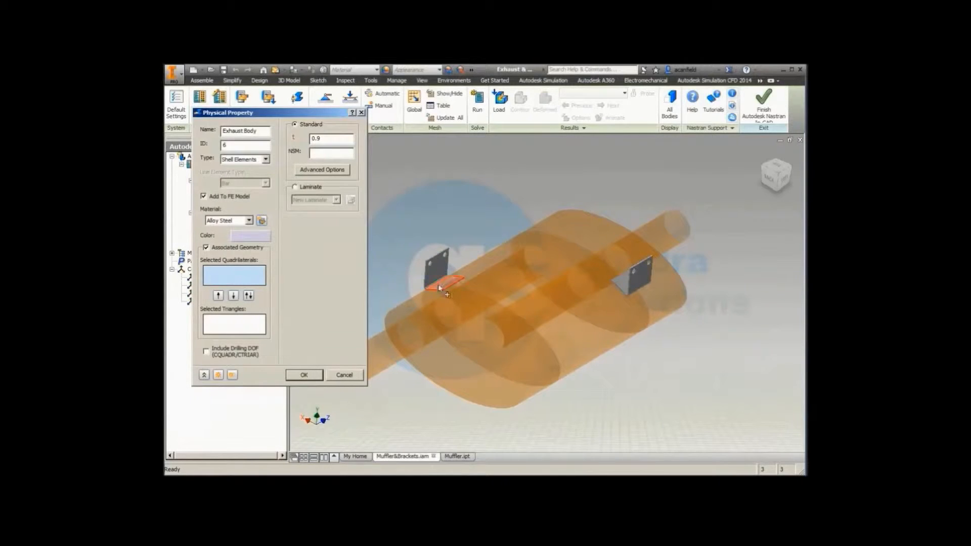
pyautogui.click(527, 361)
pyautogui.click(596, 343)
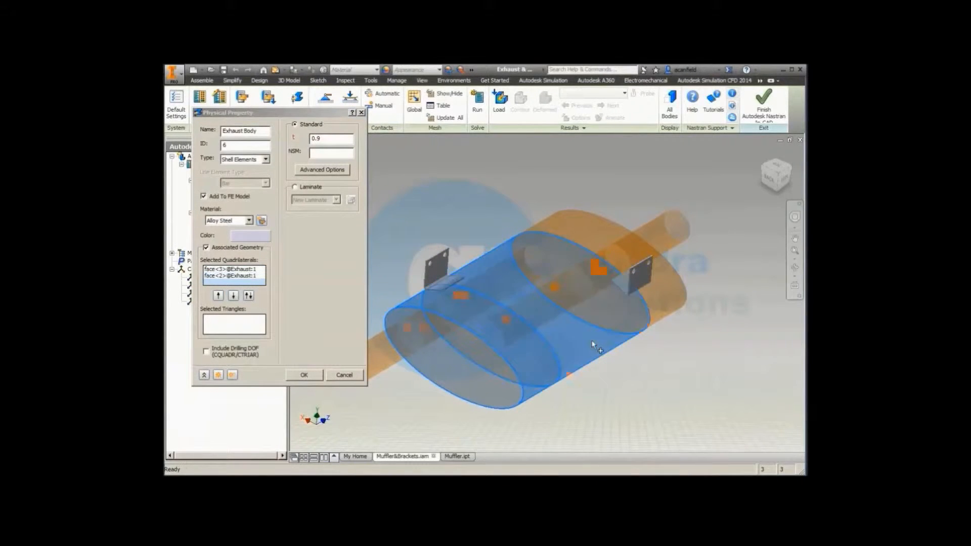
pyautogui.click(668, 302)
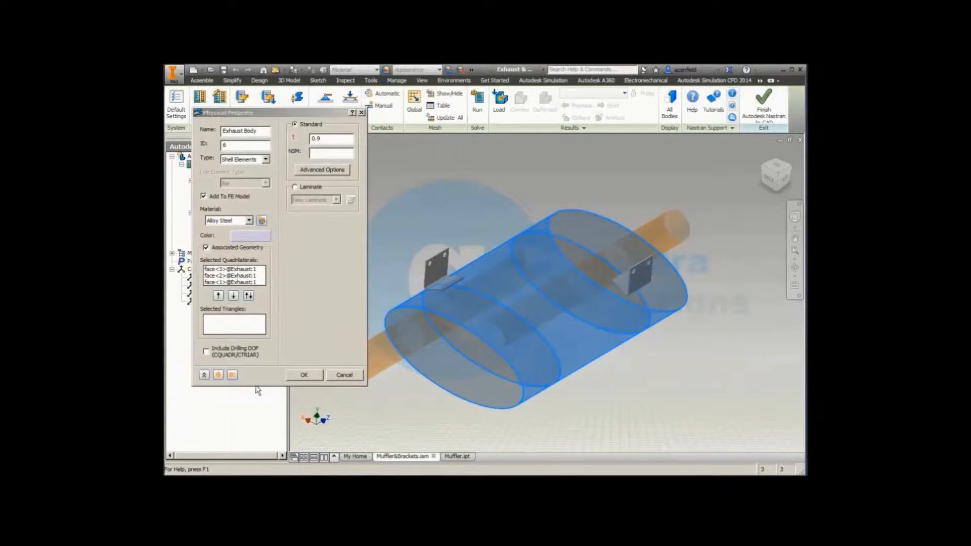
# Step: Duplicate the Exhaust Body property, clear all its copied faces and name the duplicate Tubes
pyautogui.click(232, 375)
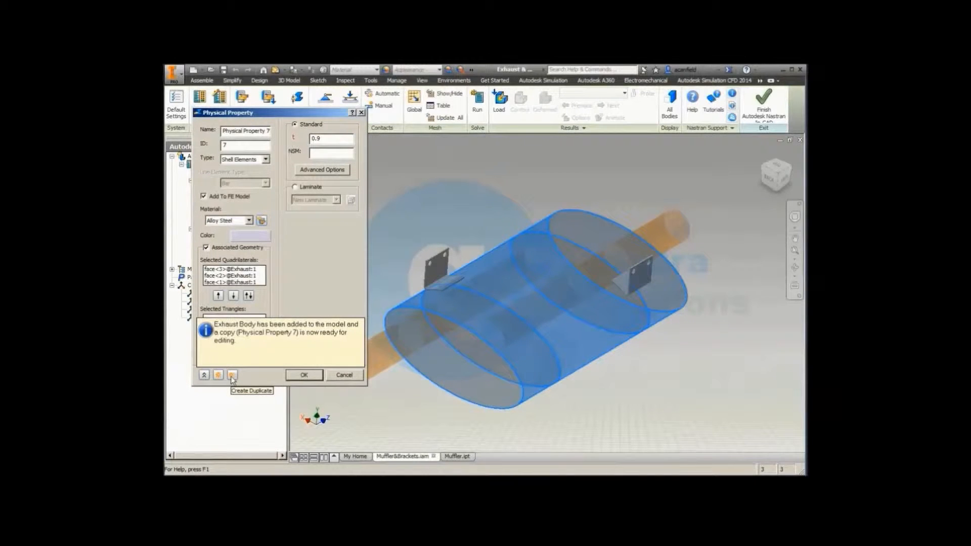
pyautogui.click(260, 283)
pyautogui.rightClick(261, 283)
pyautogui.click(276, 296)
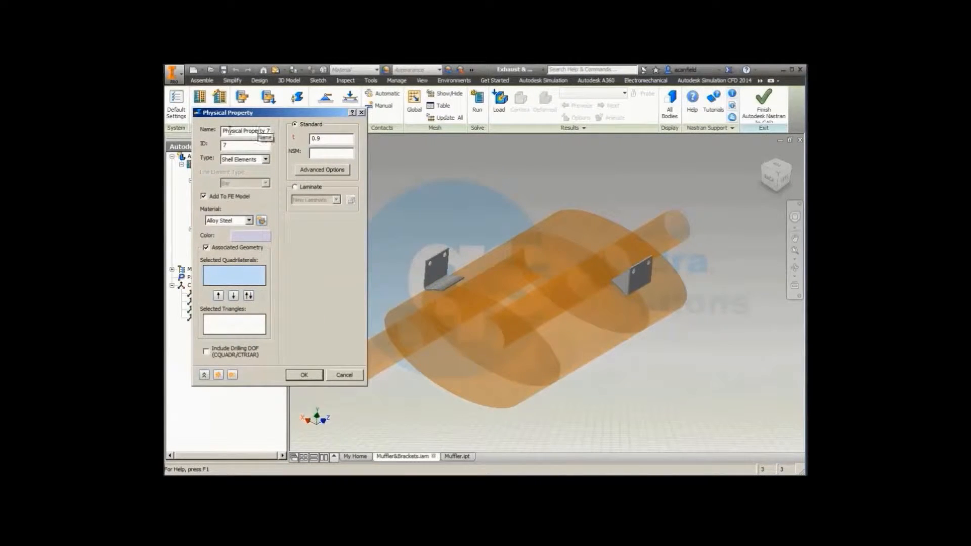
pyautogui.moveTo(223, 131); pyautogui.dragTo(281, 134)
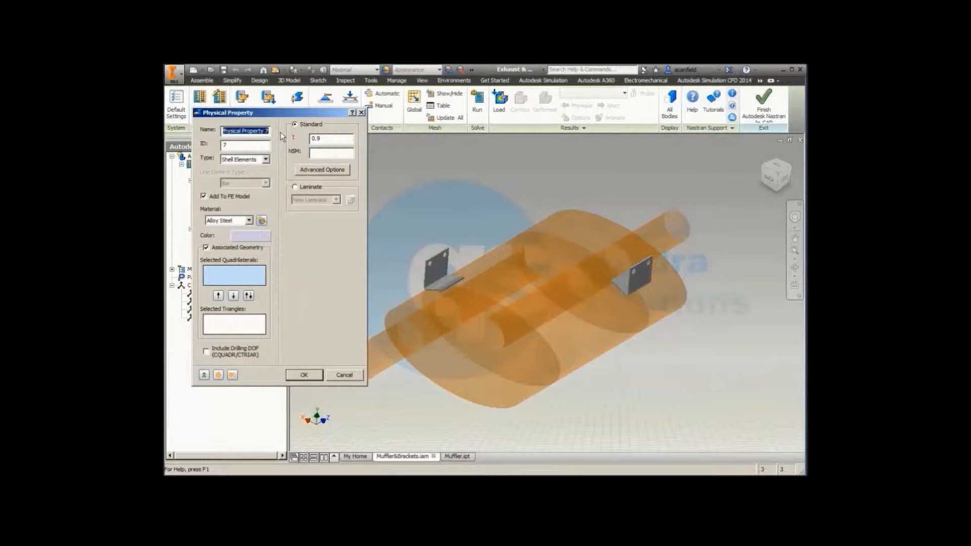
pyautogui.write('Tubes')
# Step: Assign the six cylindrical pipe faces inside and outside the muffler to the Tubes property as quadrilaterals
pyautogui.click(379, 346)
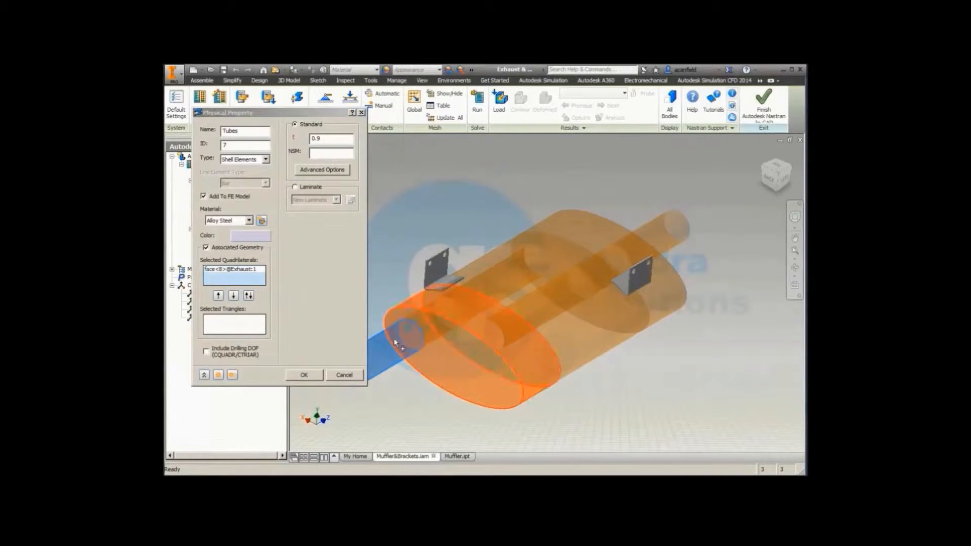
pyautogui.click(408, 333)
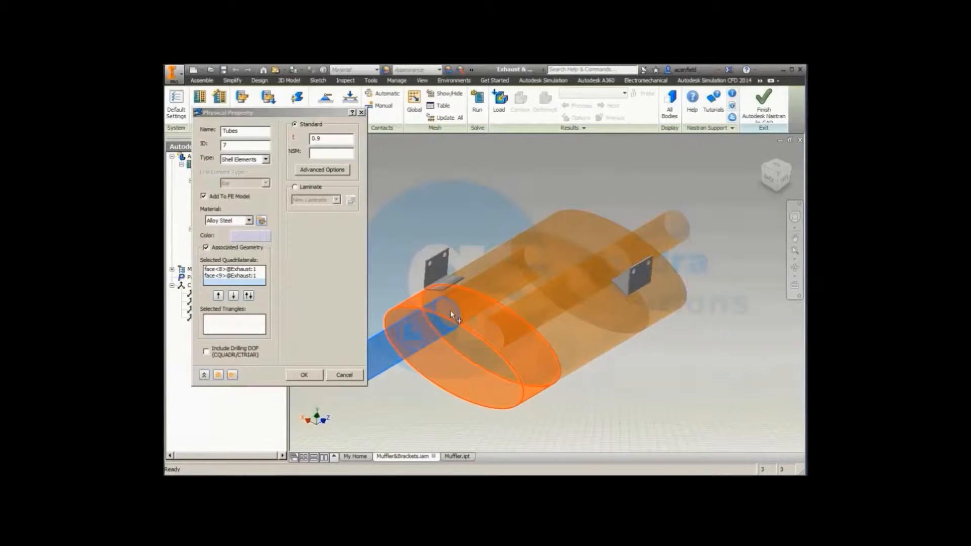
pyautogui.moveTo(450, 311)
pyautogui.click(463, 313)
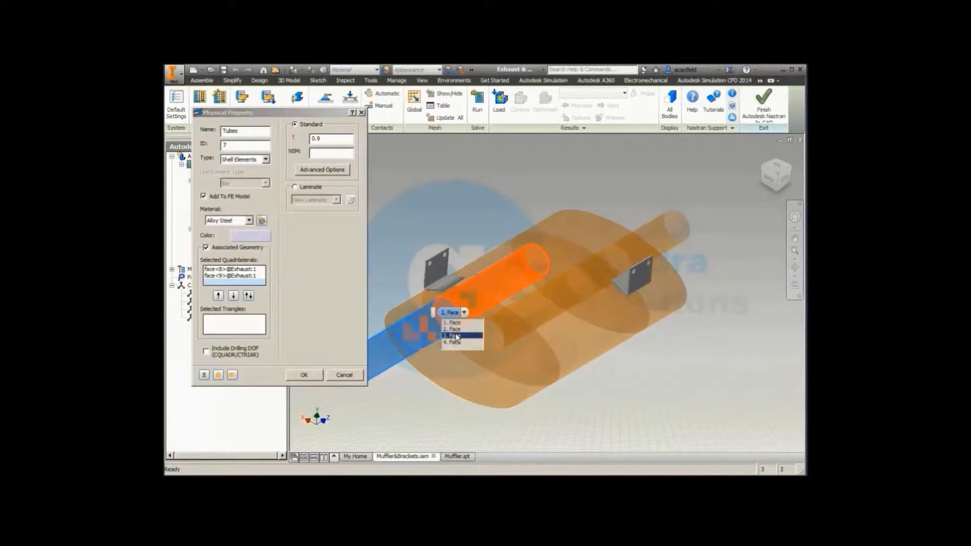
pyautogui.click(456, 336)
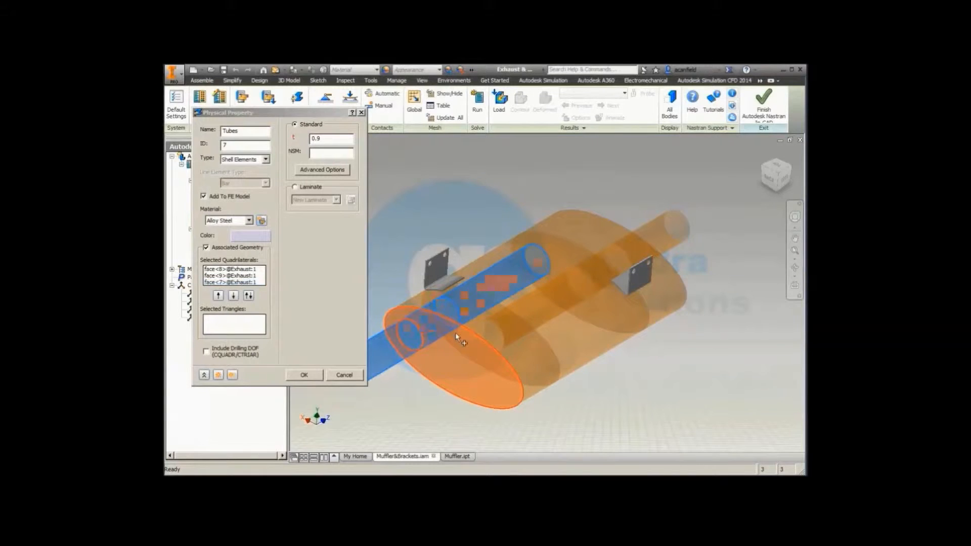
pyautogui.click(554, 308)
pyautogui.click(549, 326)
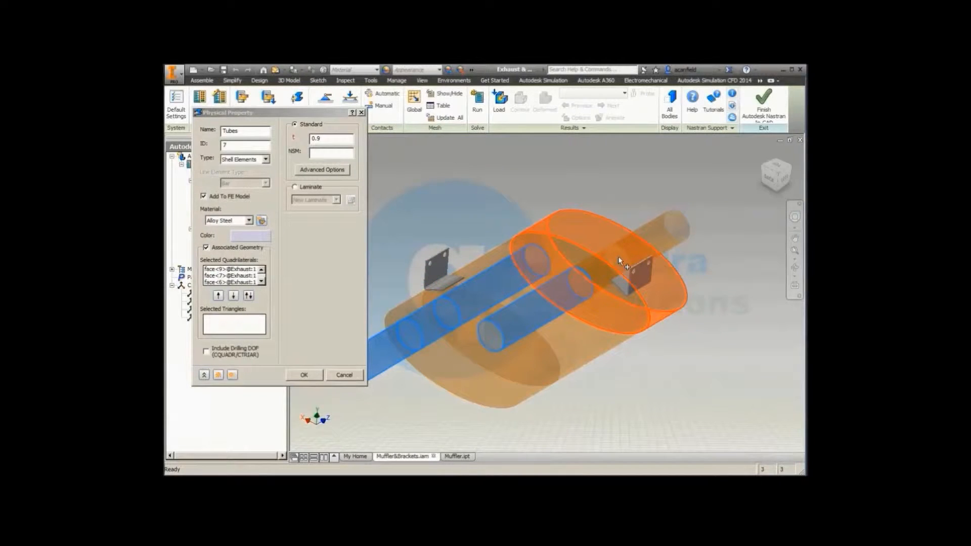
pyautogui.click(633, 259)
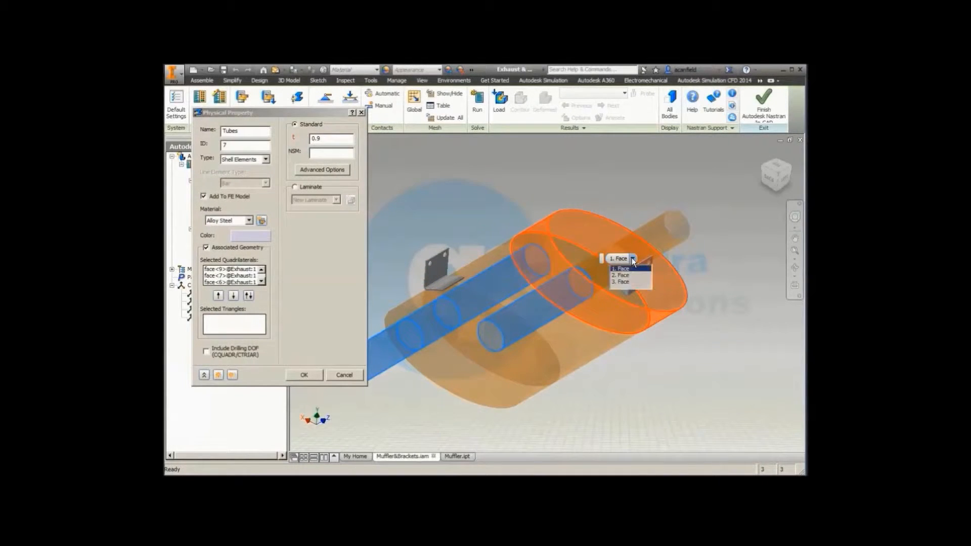
pyautogui.click(627, 274)
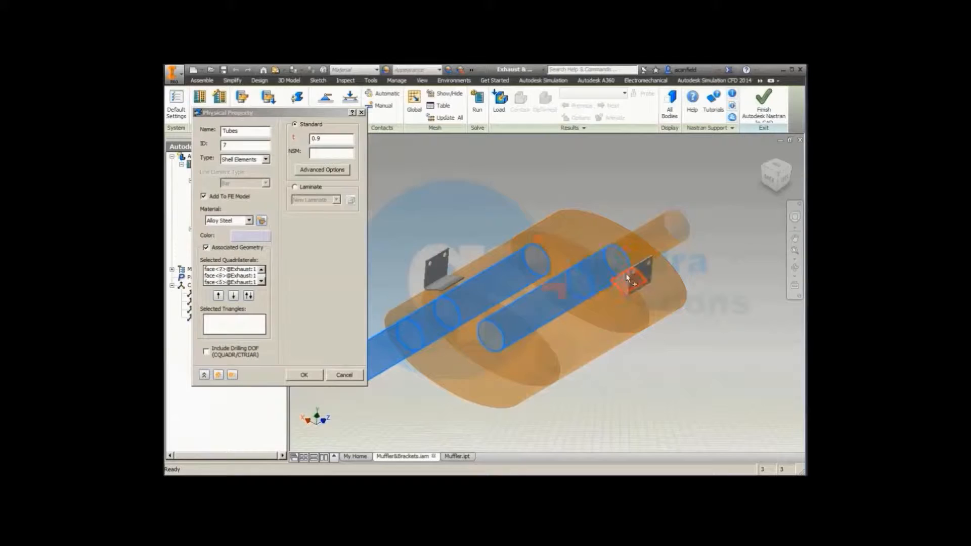
pyautogui.click(677, 227)
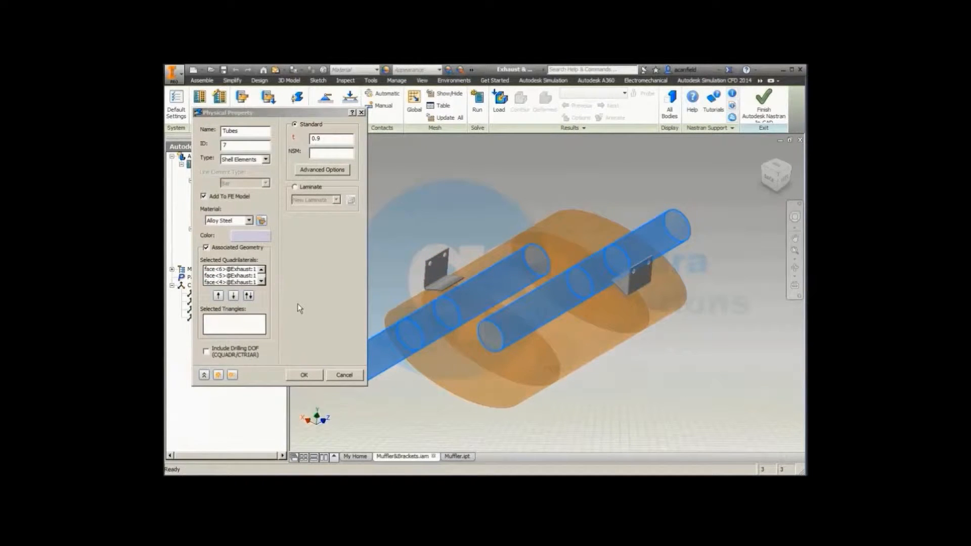
# Step: Duplicate the Tubes property, name the duplicate End Caps and clear all its copied faces
pyautogui.click(232, 374)
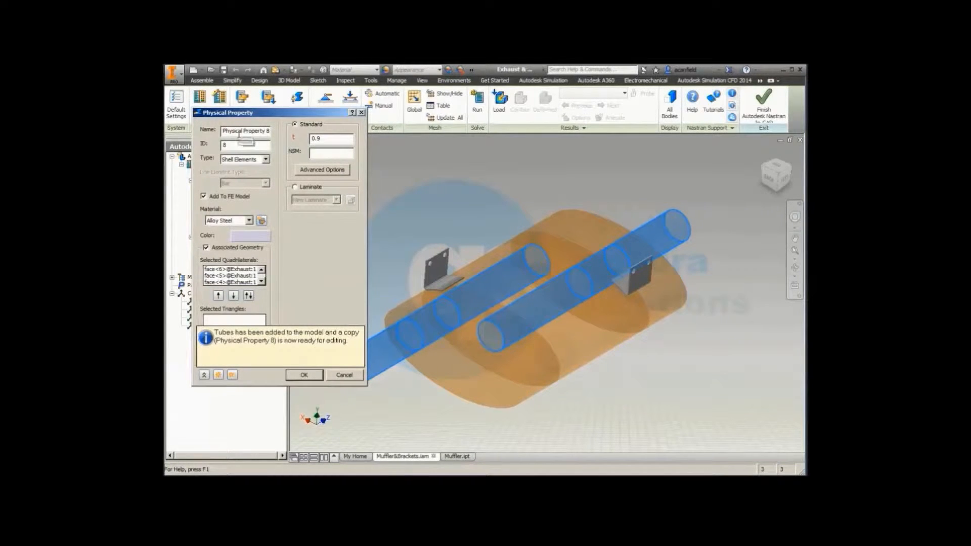
pyautogui.moveTo(223, 131); pyautogui.dragTo(270, 131)
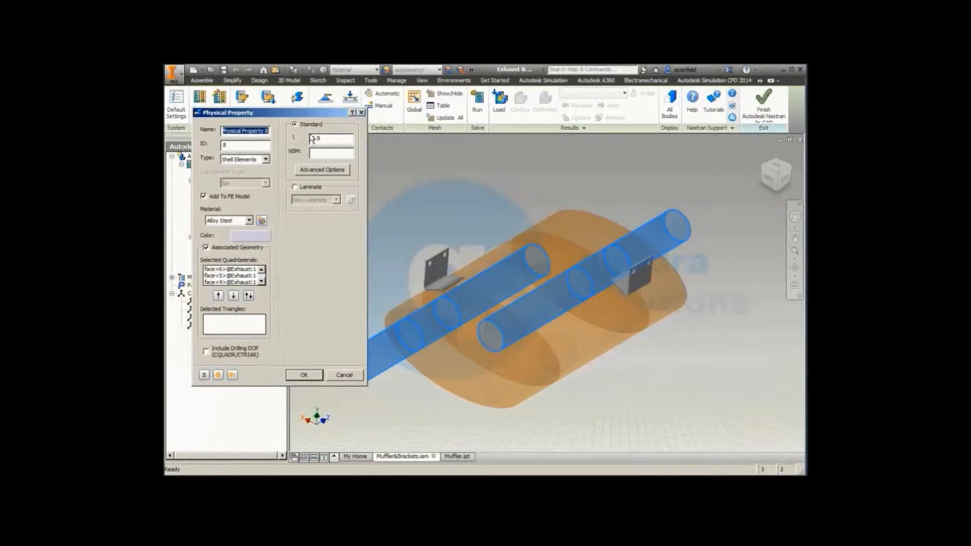
pyautogui.write('End Caps')
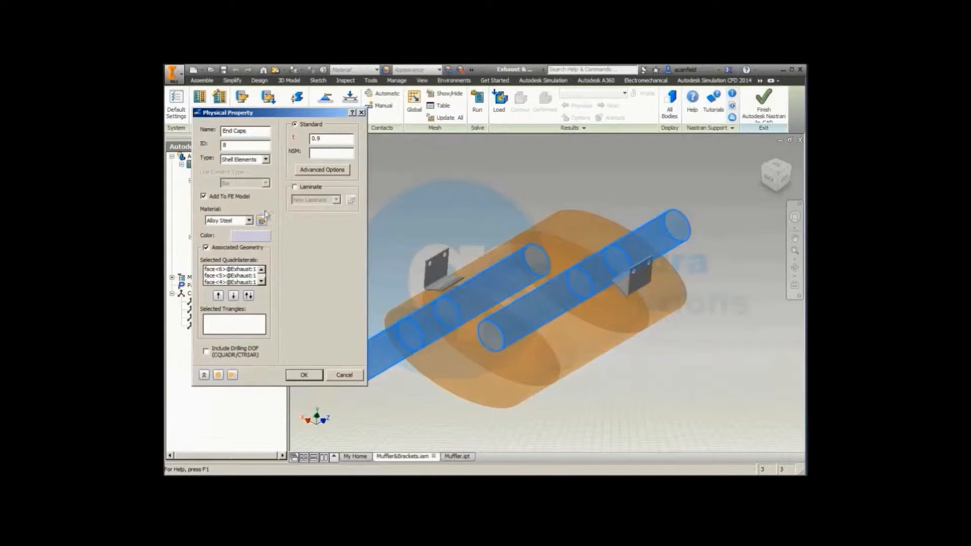
pyautogui.click(237, 276)
pyautogui.rightClick(237, 277)
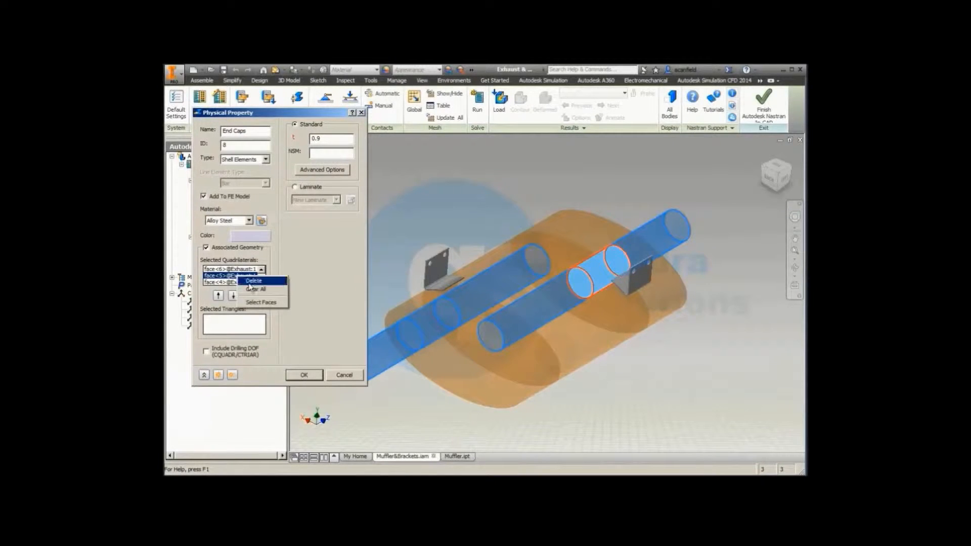
pyautogui.click(258, 290)
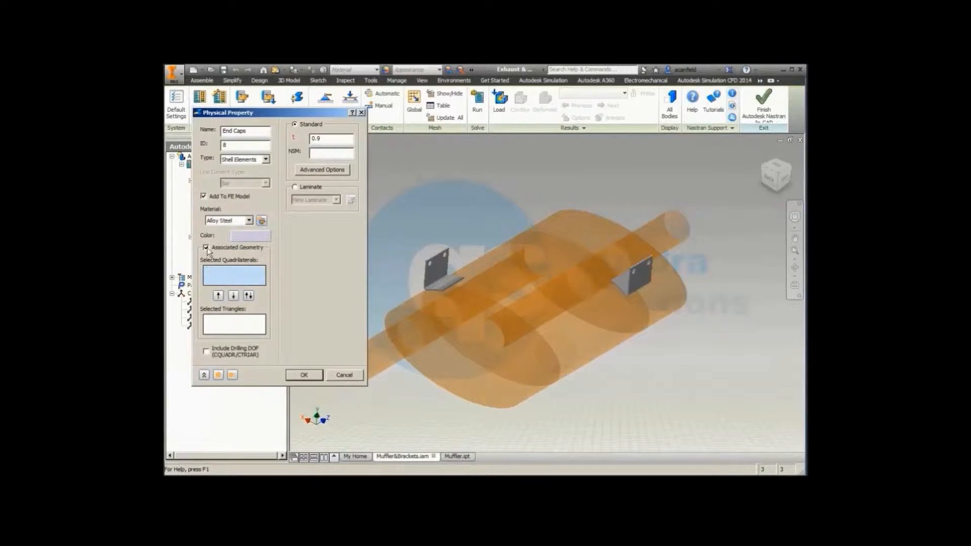
# Step: Assign the four oval end and divider plate faces of the muffler to the End Caps property
pyautogui.click(456, 374)
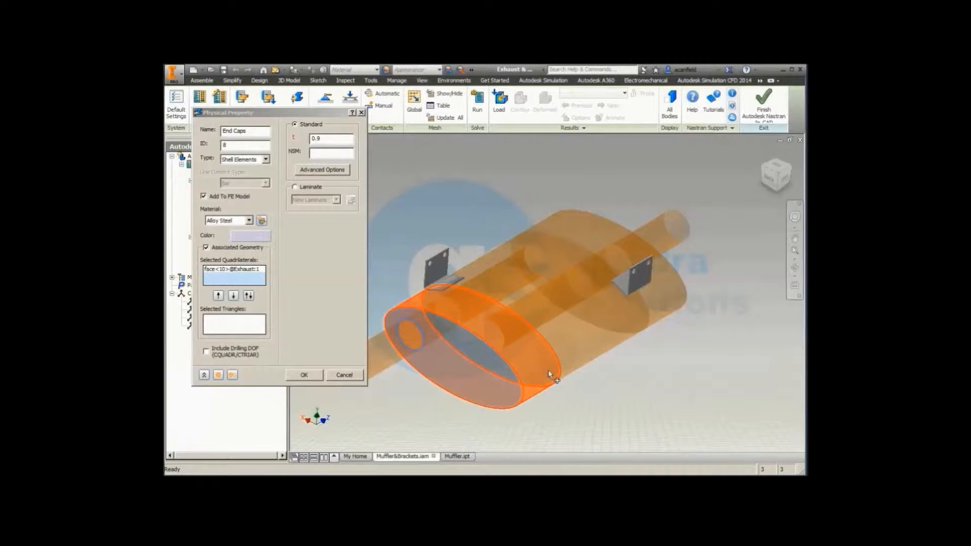
pyautogui.click(561, 372)
pyautogui.click(556, 389)
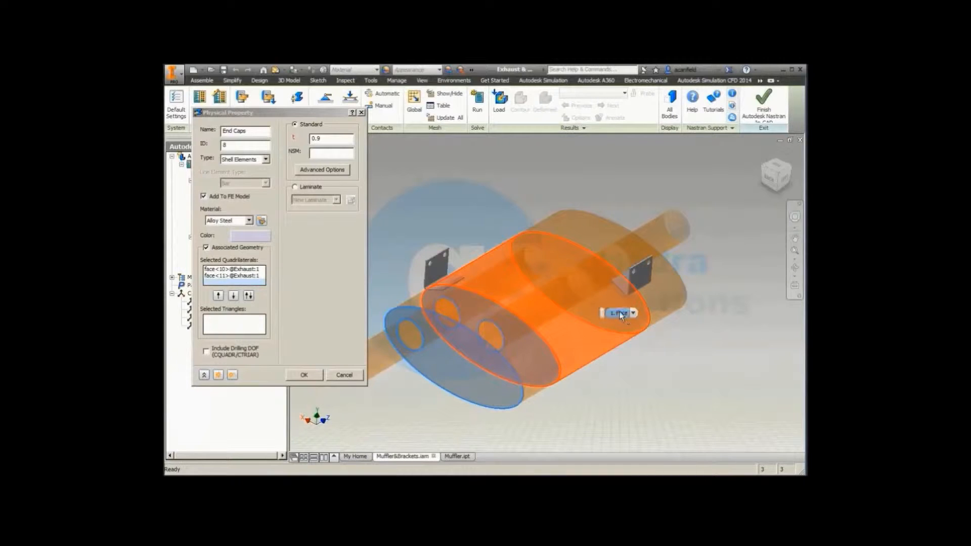
pyautogui.click(633, 314)
pyautogui.click(630, 330)
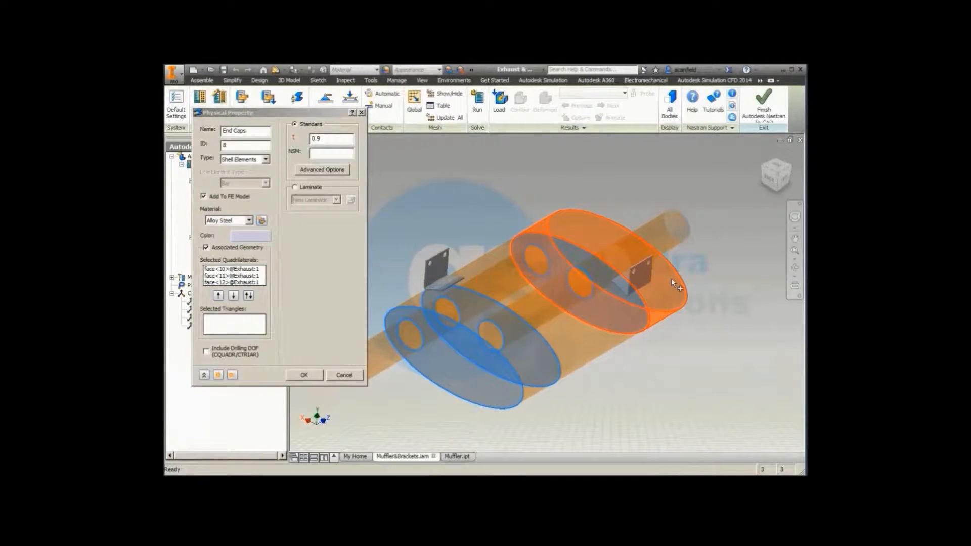
pyautogui.click(685, 279)
pyautogui.click(677, 296)
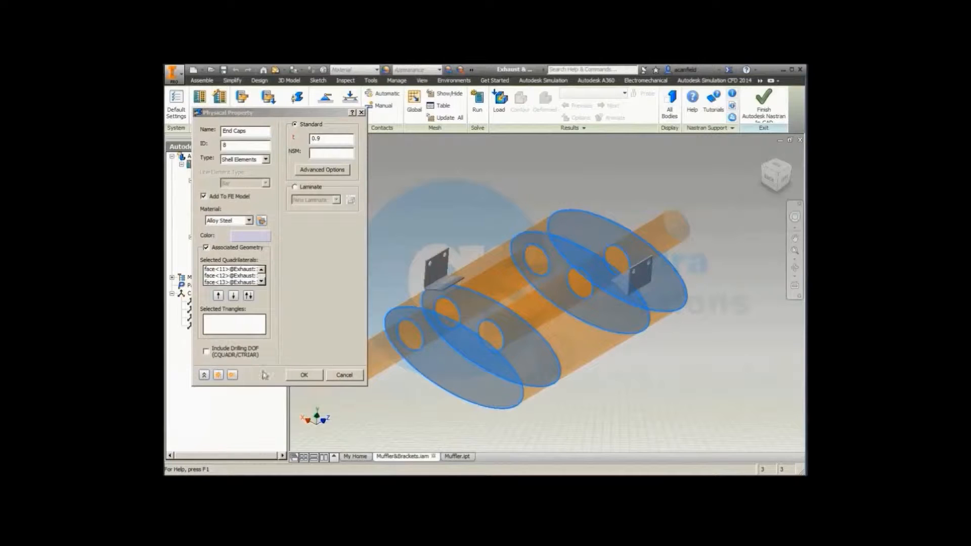
# Step: Duplicate the End Caps property, name the duplicate Mounts and change its type to Solid Elements
pyautogui.click(232, 375)
pyautogui.moveTo(221, 130); pyautogui.dragTo(293, 141)
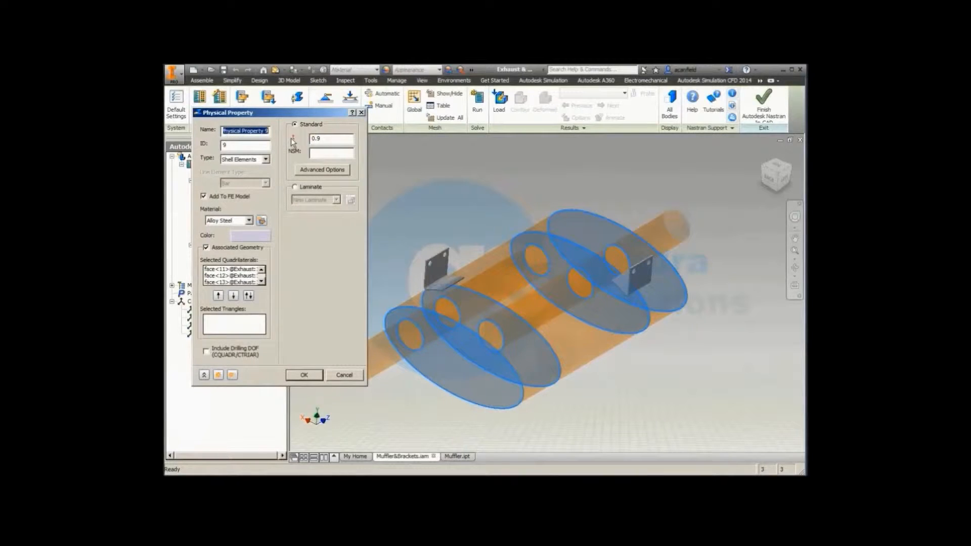
pyautogui.write('Mounts')
pyautogui.click(265, 160)
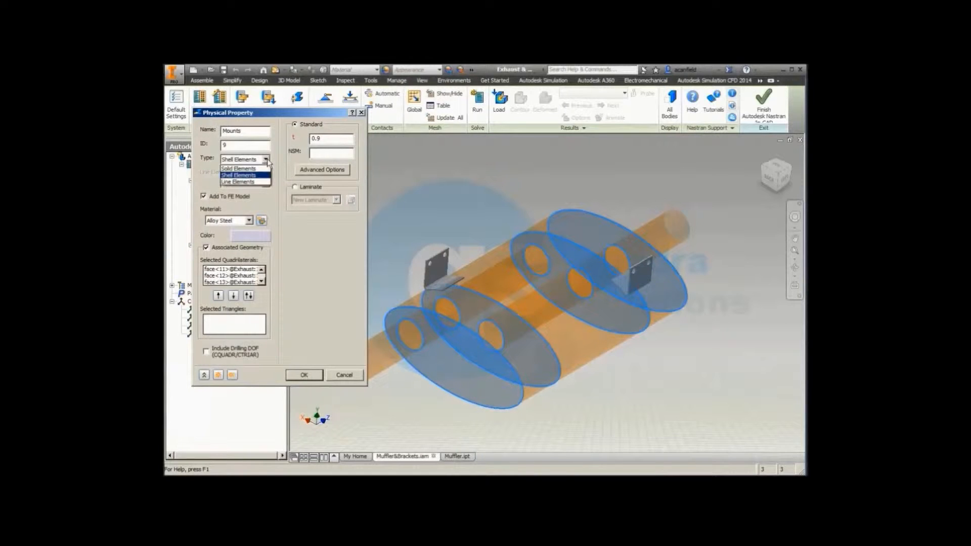
pyautogui.click(261, 169)
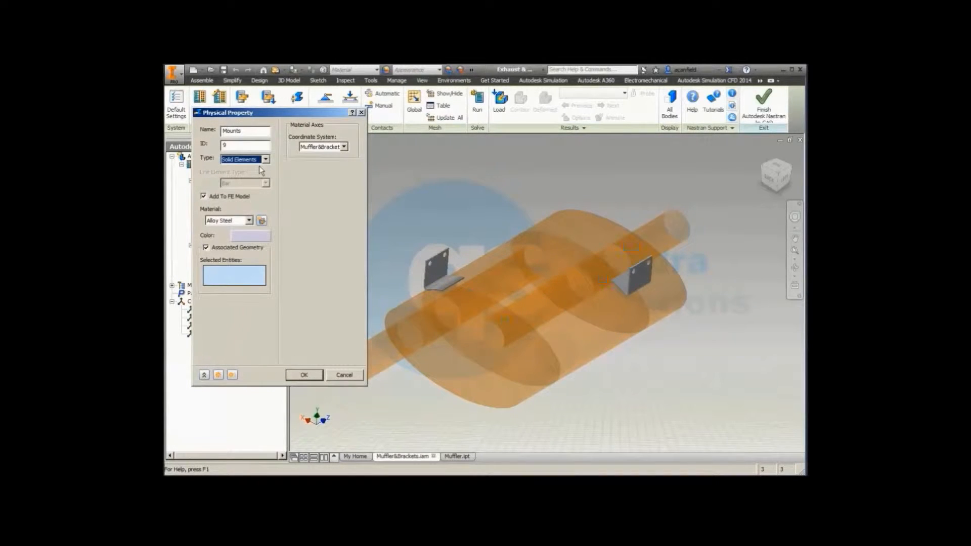
# Step: Assign both exhaust mount brackets to the Mounts solid property and save the property
pyautogui.click(253, 282)
pyautogui.click(433, 269)
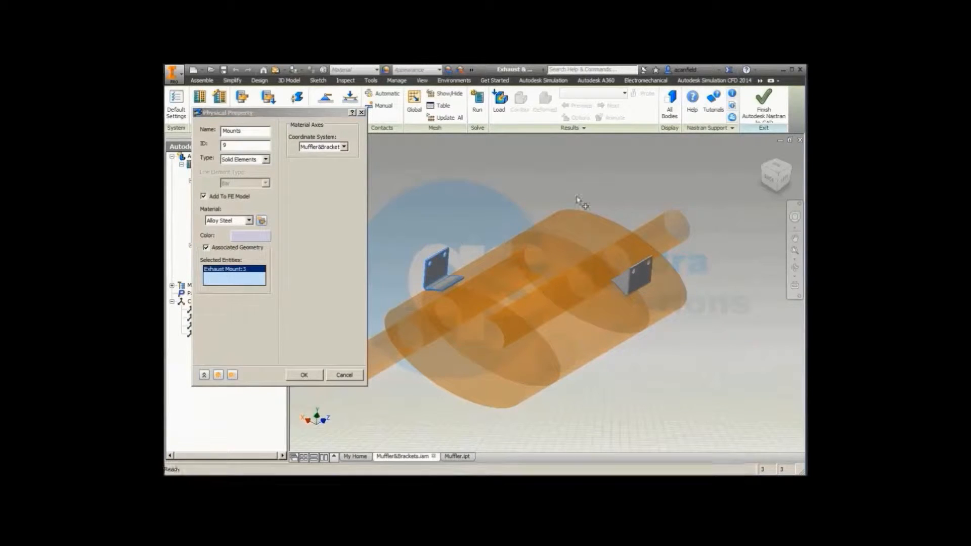
pyautogui.click(639, 269)
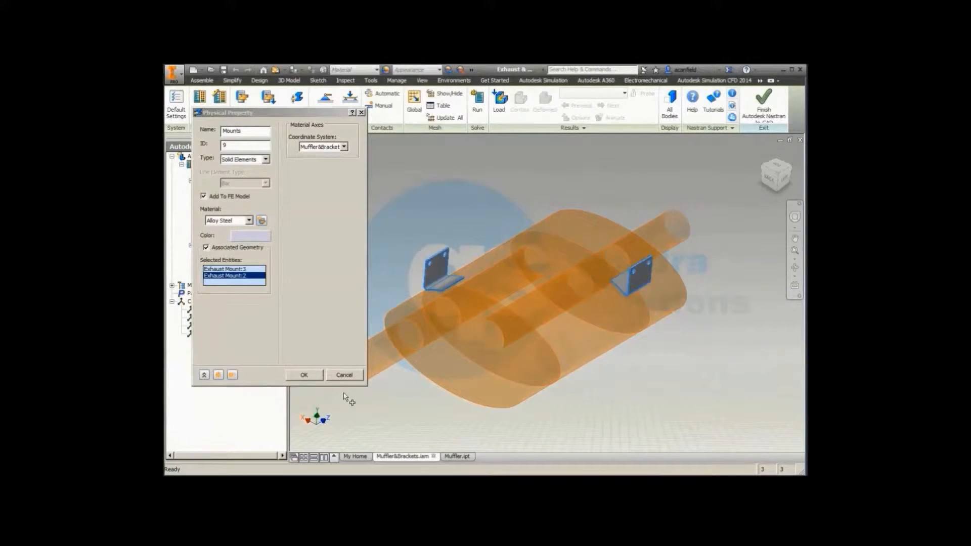
pyautogui.click(311, 376)
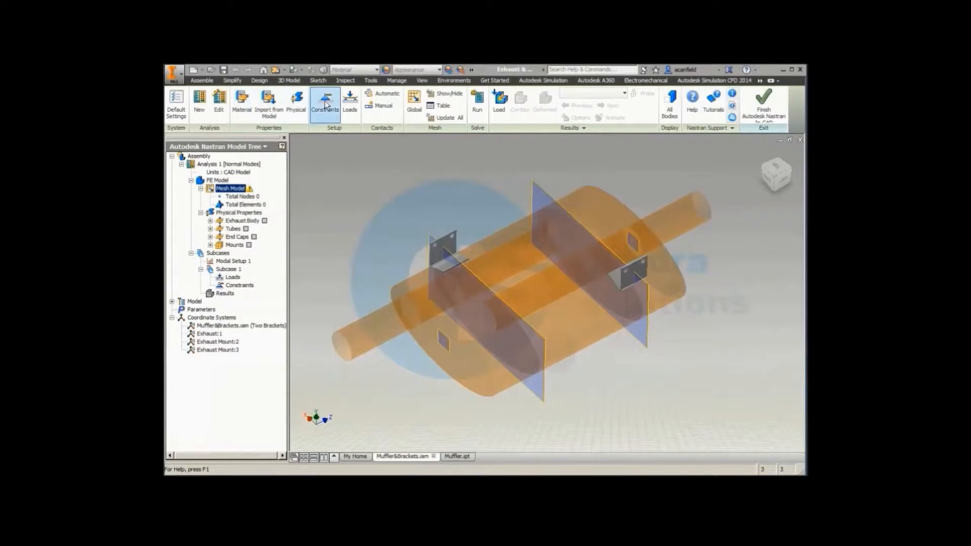
# Step: Add a structural constraint fixing all six degrees of freedom on the bolt hole faces of both exhaust mount brackets in Subcase 1
pyautogui.click(325, 106)
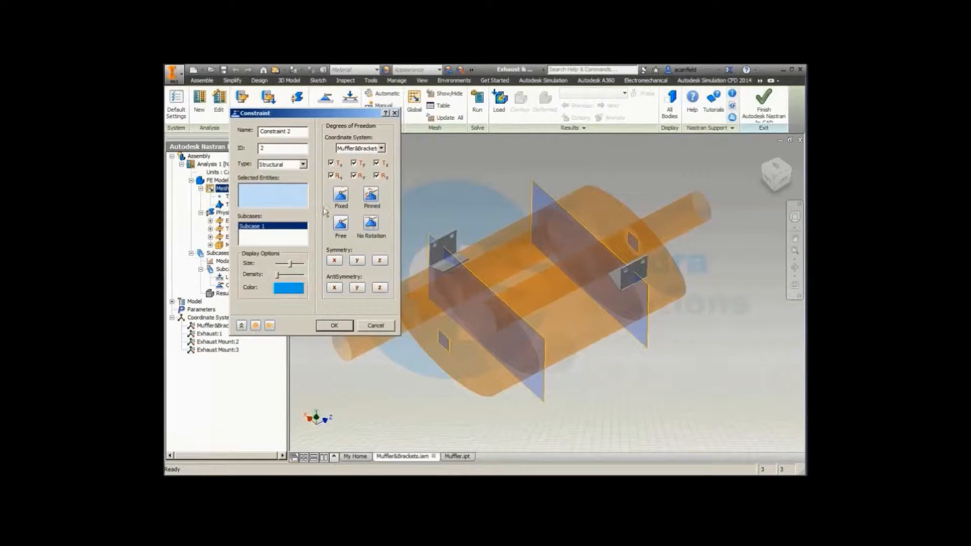
pyautogui.scroll(-7, 433, 226)
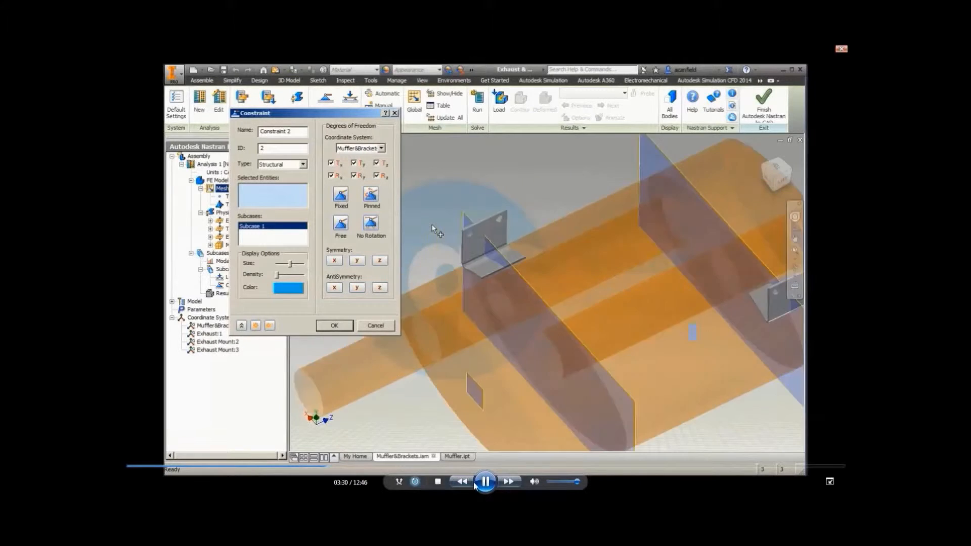
pyautogui.click(487, 488)
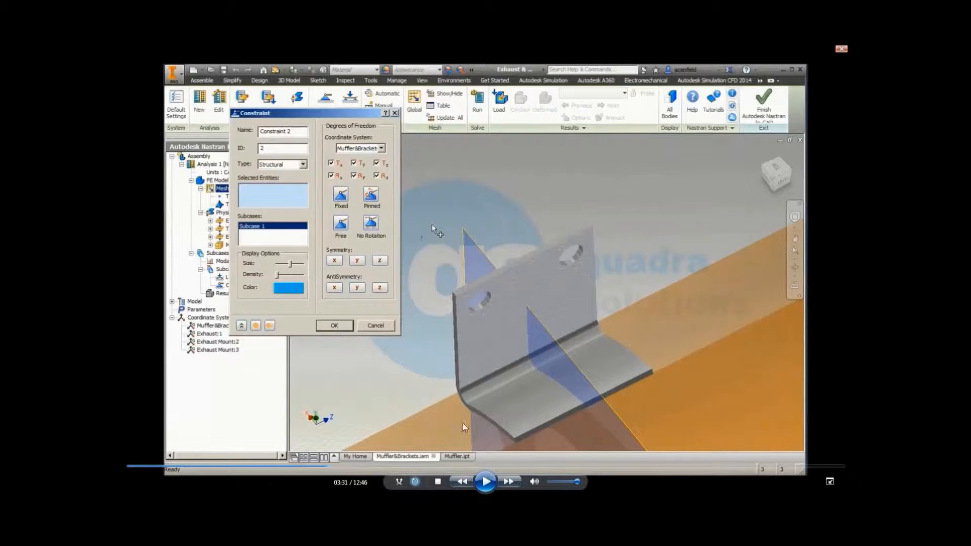
pyautogui.click(486, 481)
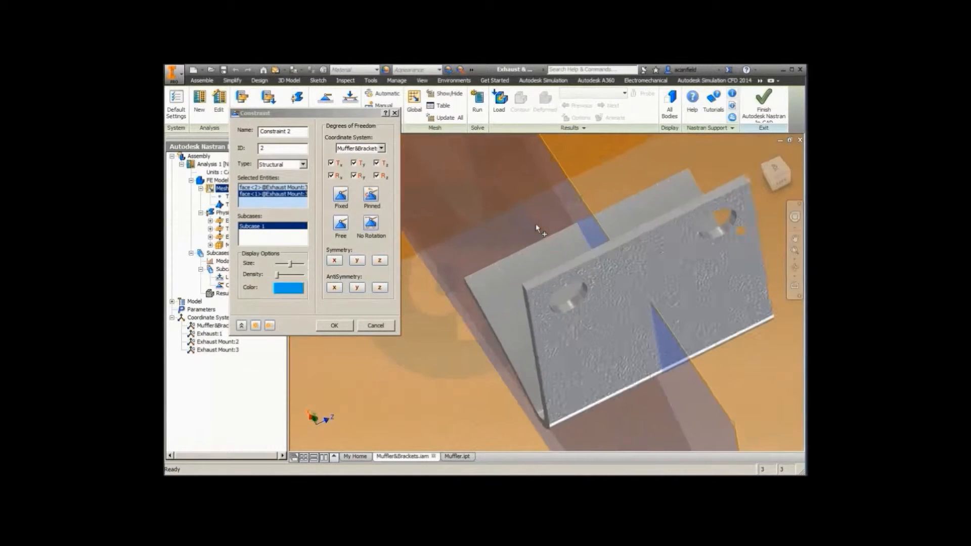
pyautogui.click(566, 296)
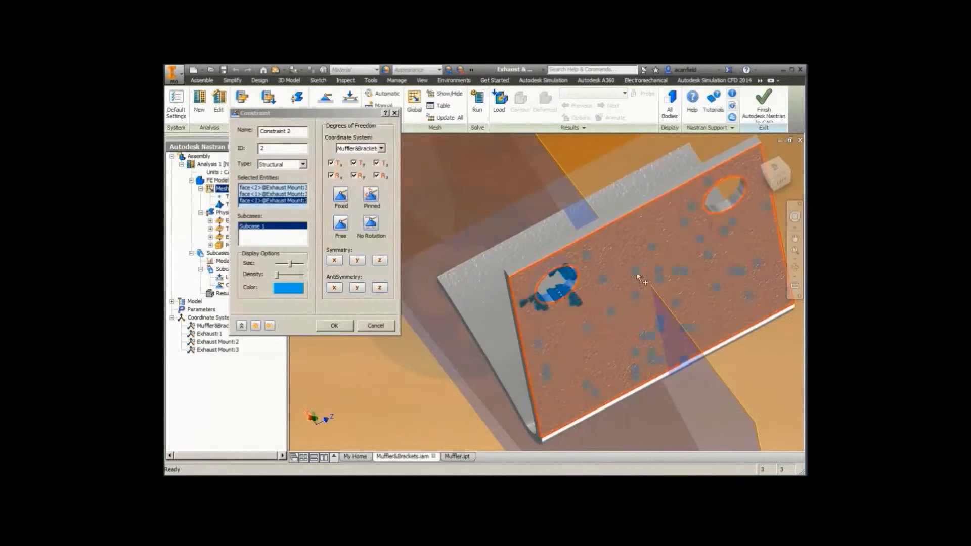
pyautogui.click(726, 206)
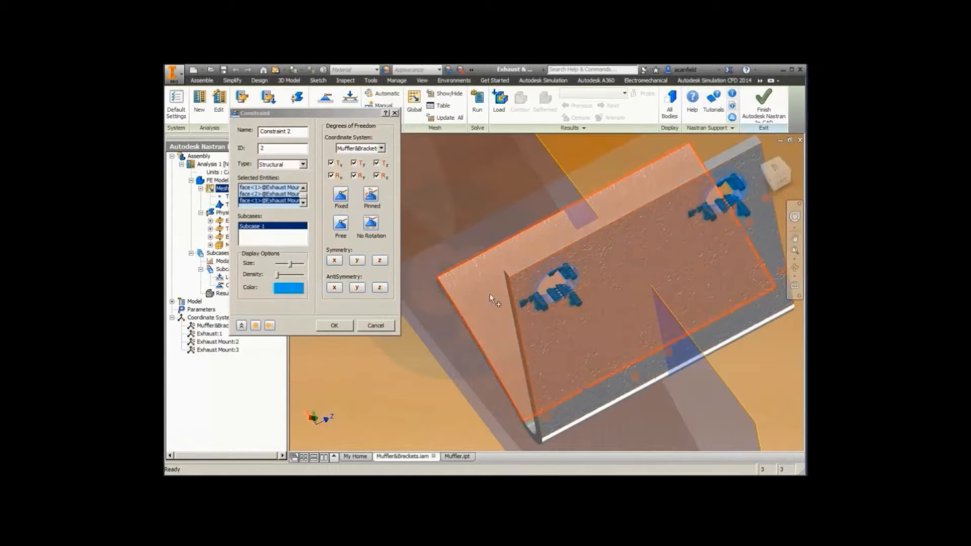
pyautogui.scroll(-4, 439, 306)
pyautogui.click(335, 326)
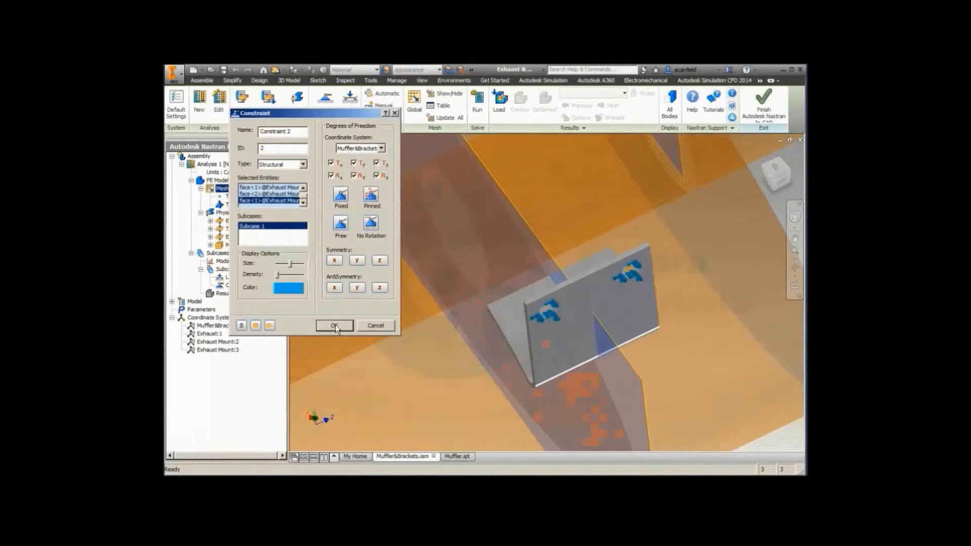
# Step: Generate the global mesh with a 5 mm element size, linear element order and continuous meshing
pyautogui.scroll(-6, 412, 302)
pyautogui.press('F6')
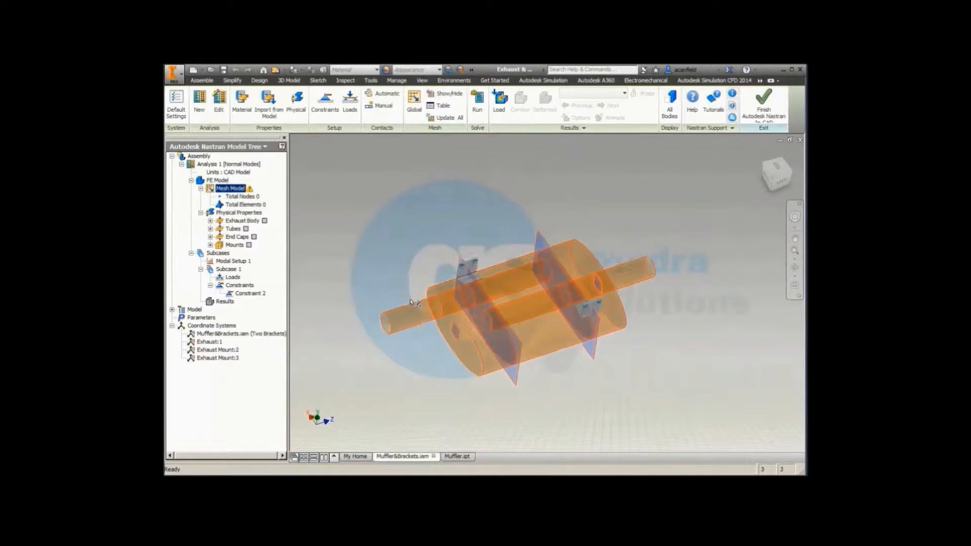
pyautogui.rightClick(226, 191)
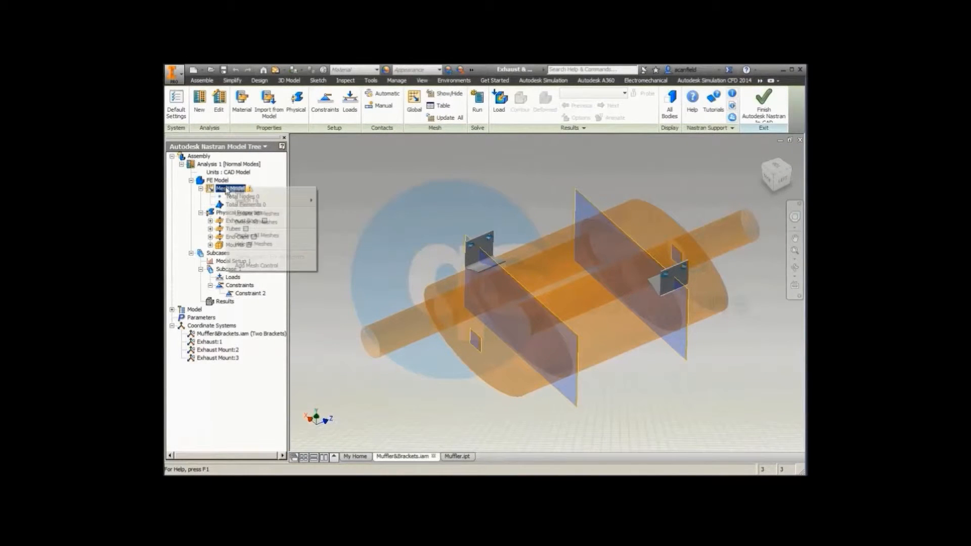
pyautogui.click(240, 193)
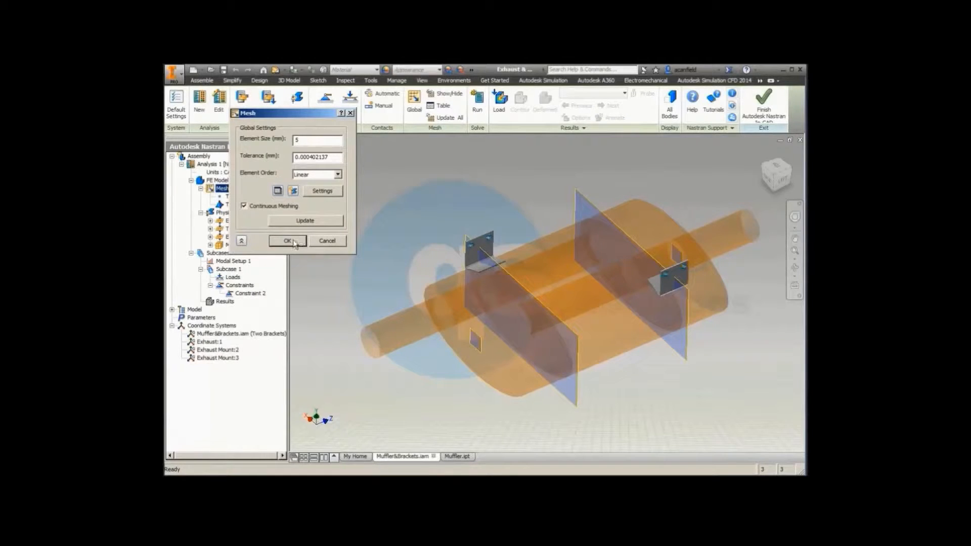
pyautogui.click(301, 225)
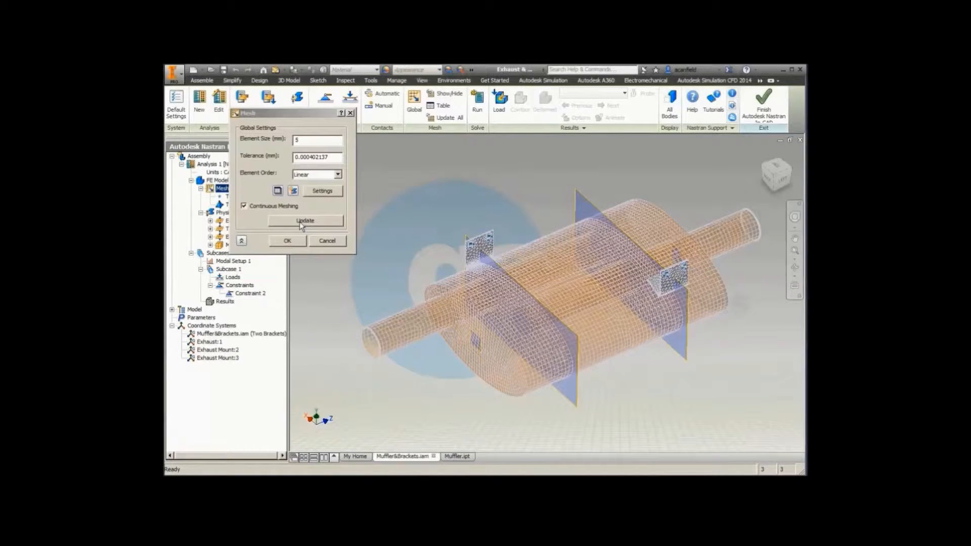
pyautogui.click(296, 244)
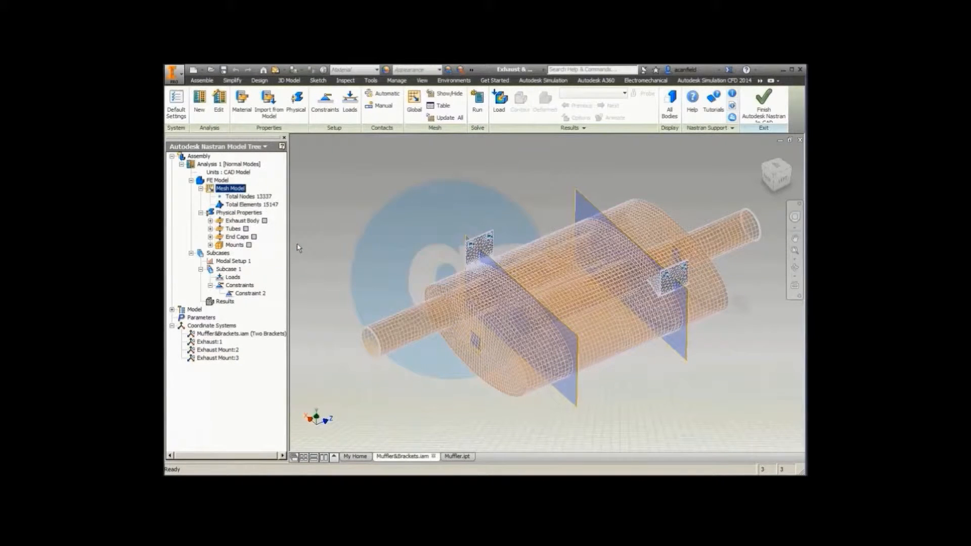
# Step: Create a manual surface-to-surface contact and set its contact type to Offset Bonded
pyautogui.click(389, 112)
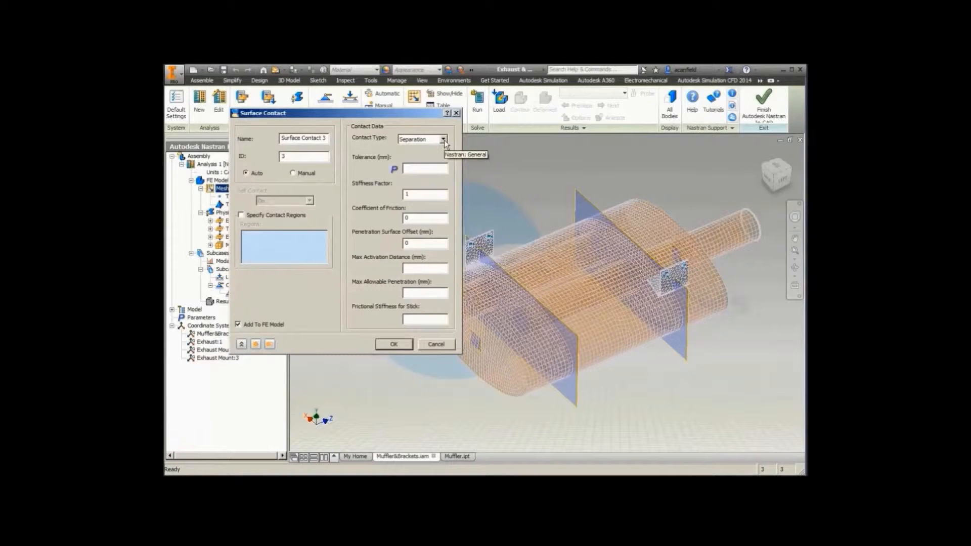
pyautogui.click(293, 173)
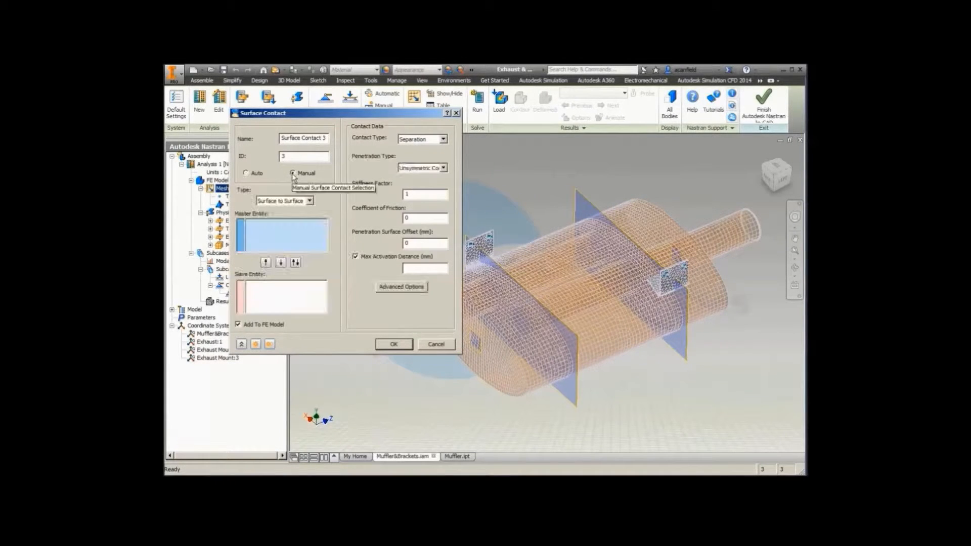
pyautogui.click(443, 139)
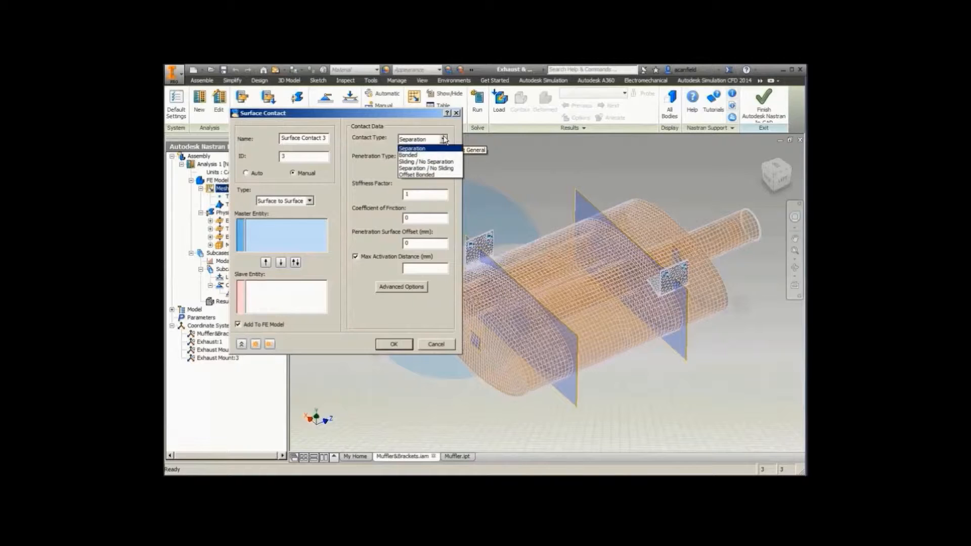
pyautogui.click(429, 175)
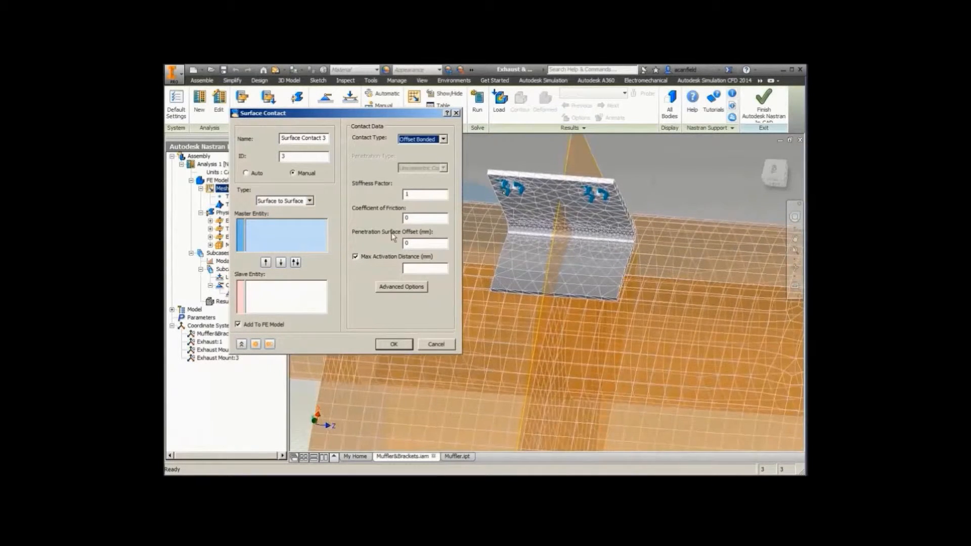
# Step: Set the first bracket's base flange as master, two muffler body faces as slaves and the maximum activation distance to 5 mm
pyautogui.click(299, 235)
pyautogui.click(586, 274)
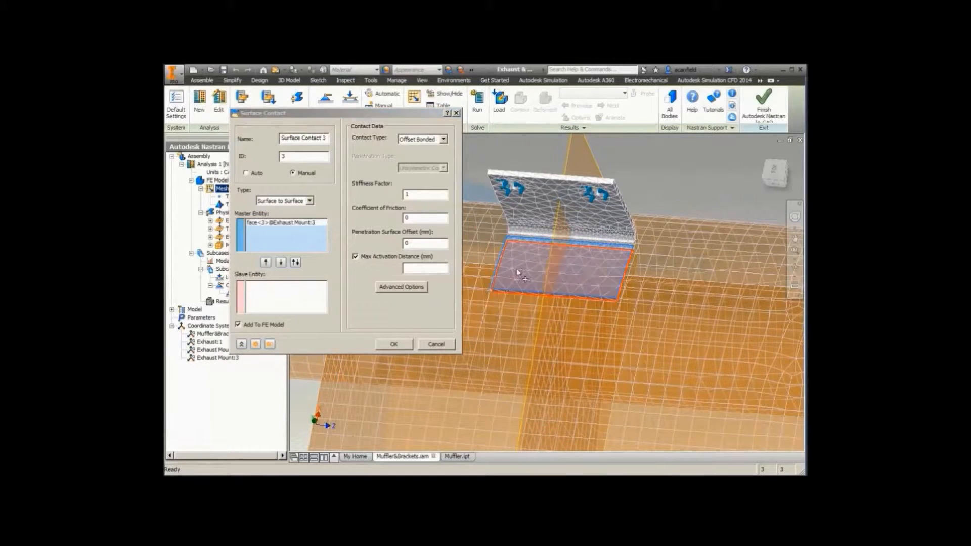
pyautogui.click(278, 298)
pyautogui.click(493, 328)
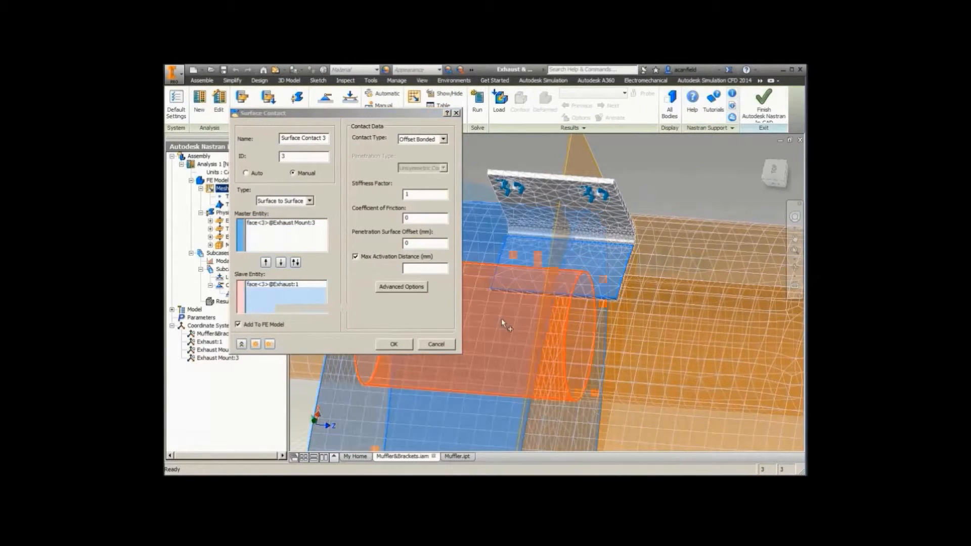
pyautogui.click(620, 326)
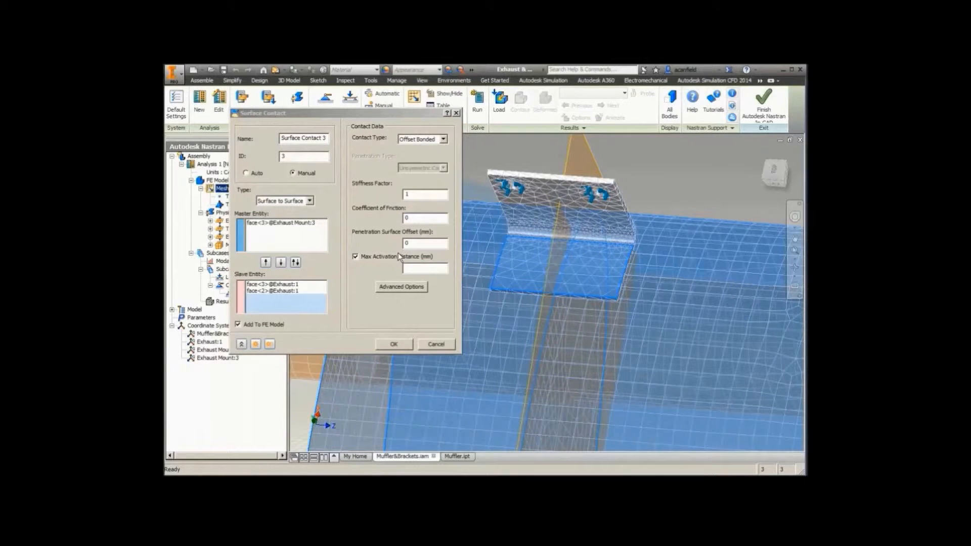
pyautogui.click(424, 269)
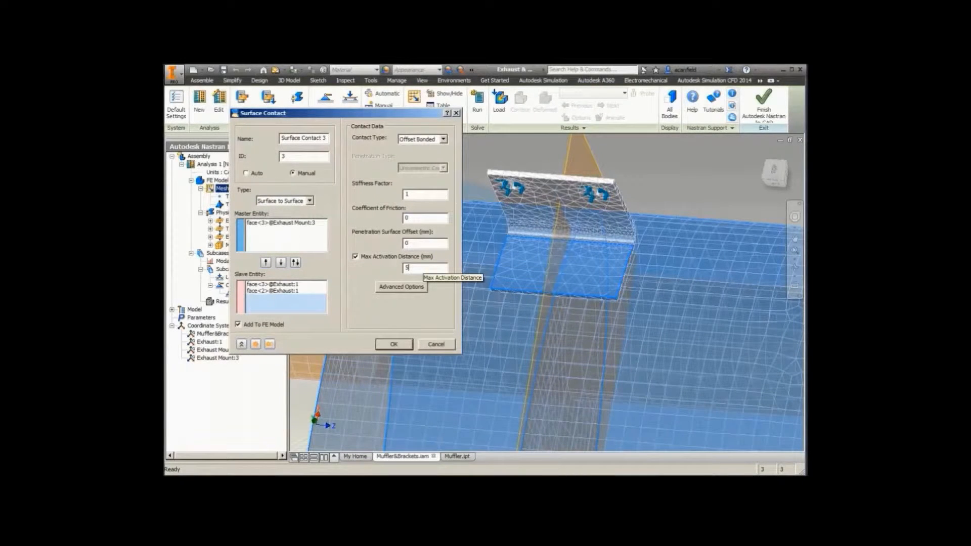
# Step: Duplicate the offset bonded contact and clear all copied master and slave entities from the duplicate
pyautogui.click(268, 345)
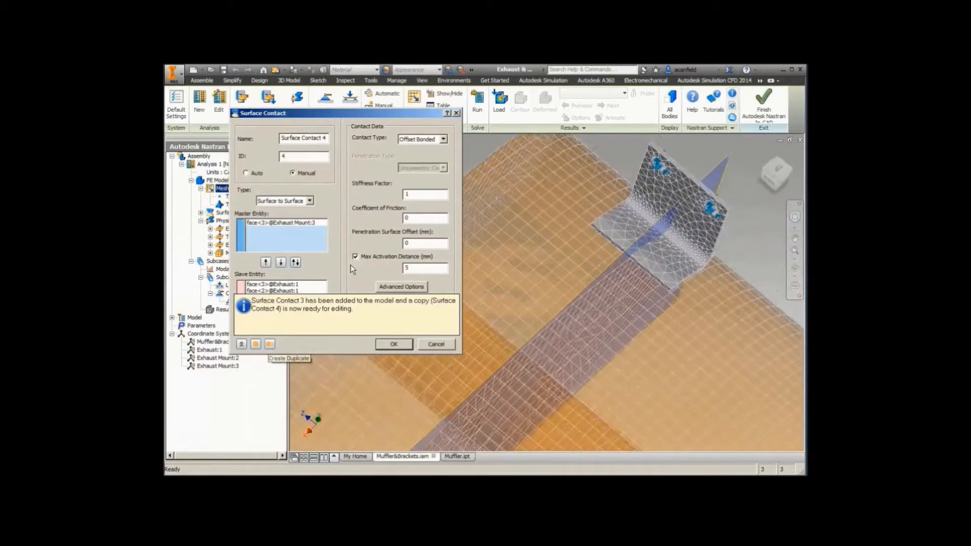
pyautogui.rightClick(275, 236)
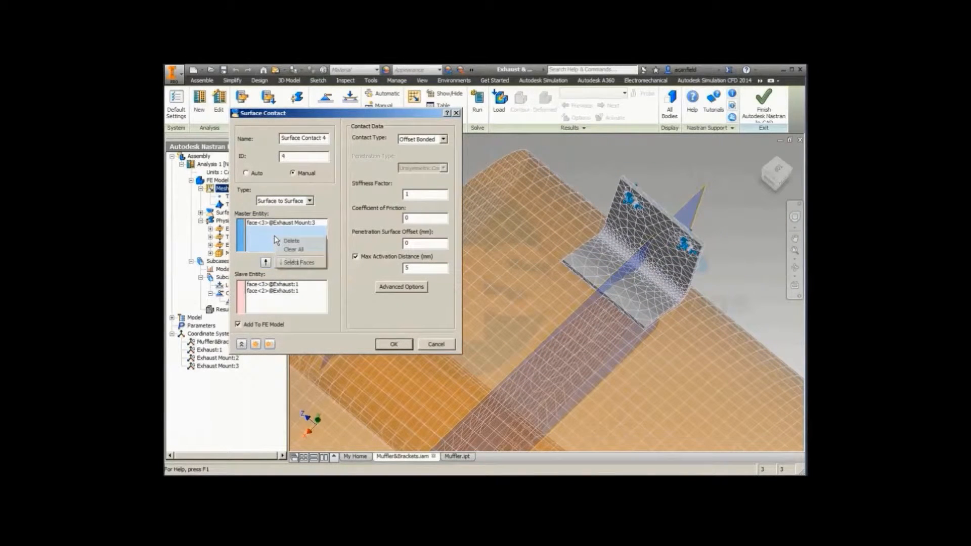
pyautogui.click(303, 250)
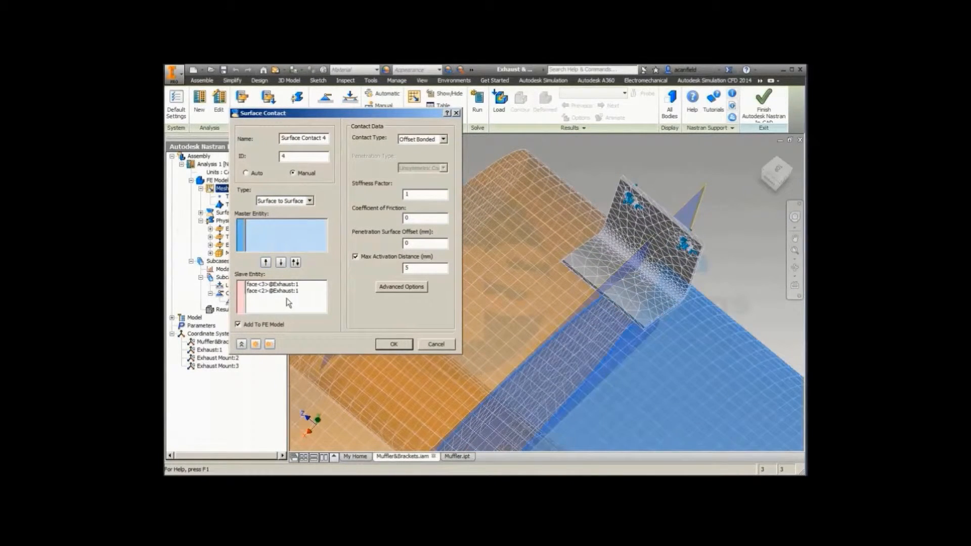
pyautogui.rightClick(287, 301)
pyautogui.click(311, 314)
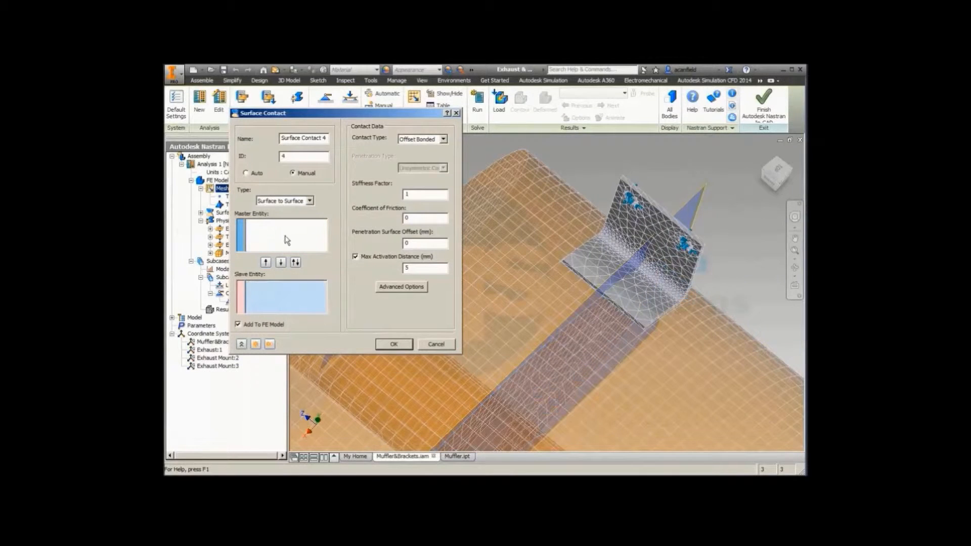
# Step: Assign the second bracket's base flange as master and the adjoining muffler body faces as slaves, and save the contact
pyautogui.click(288, 240)
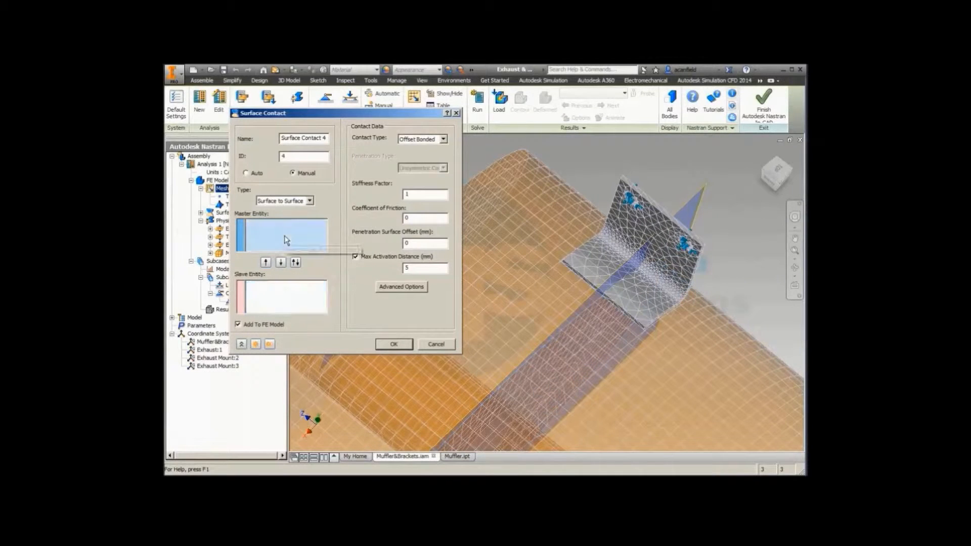
pyautogui.click(610, 265)
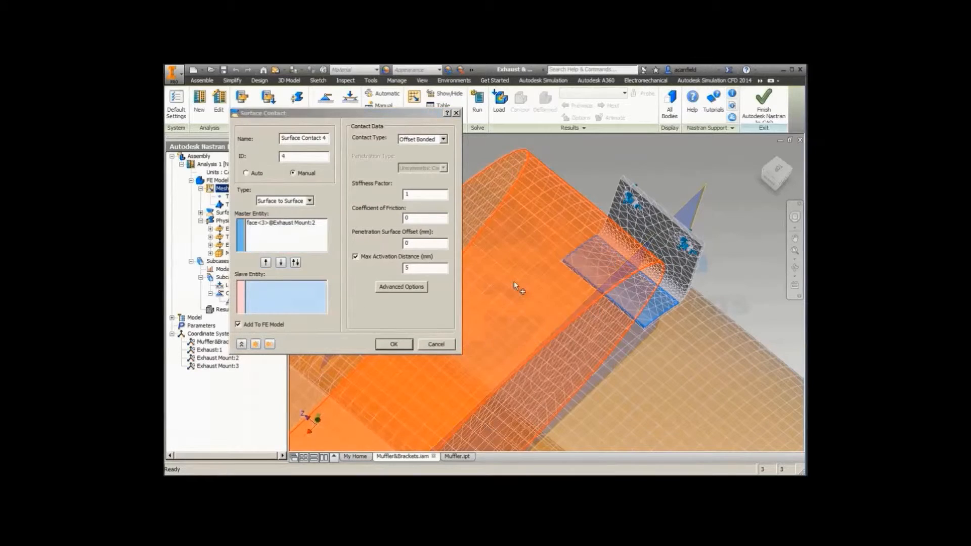
pyautogui.click(514, 282)
pyautogui.click(733, 400)
pyautogui.click(394, 344)
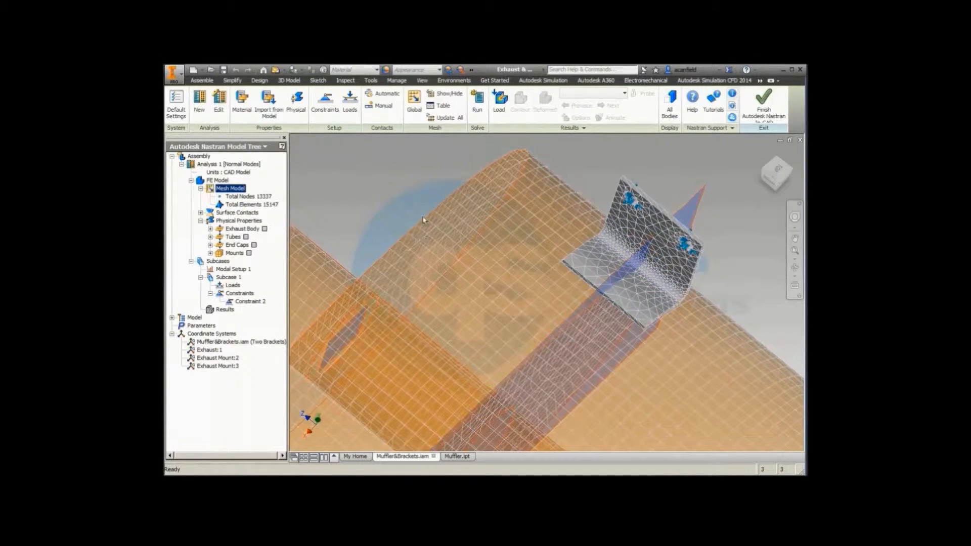
# Step: Run the Nastran normal modes analysis and dismiss the completion notice
pyautogui.scroll(-5, 424, 220)
pyautogui.press('F6')
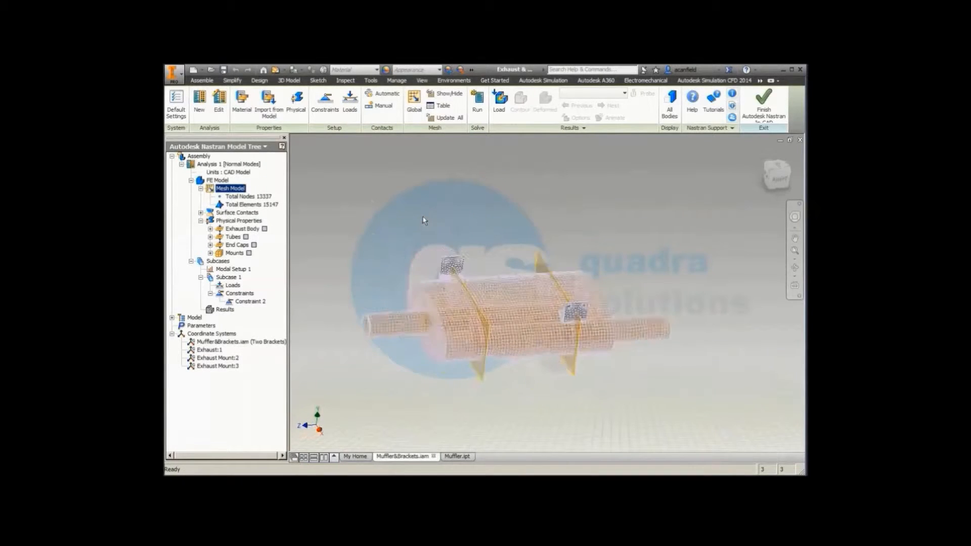
pyautogui.click(481, 98)
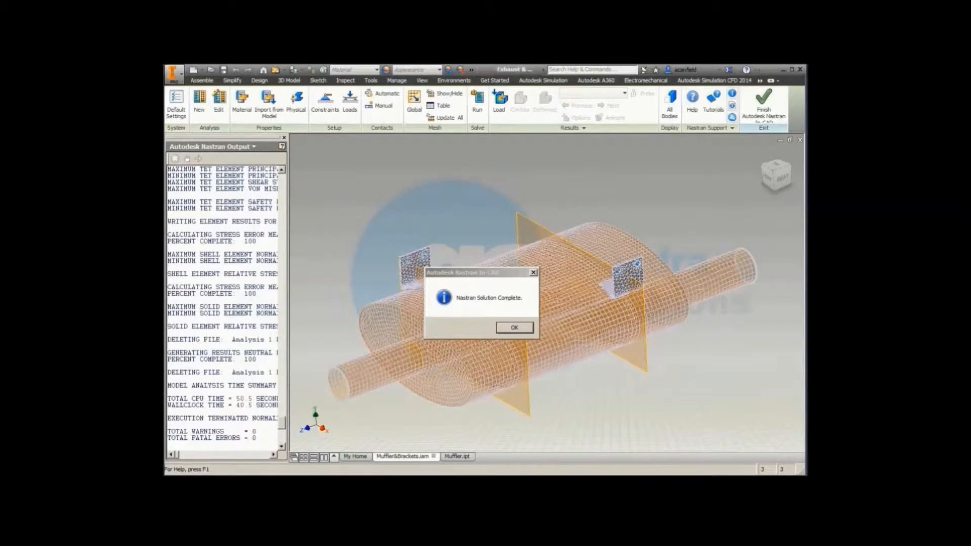
pyautogui.click(511, 329)
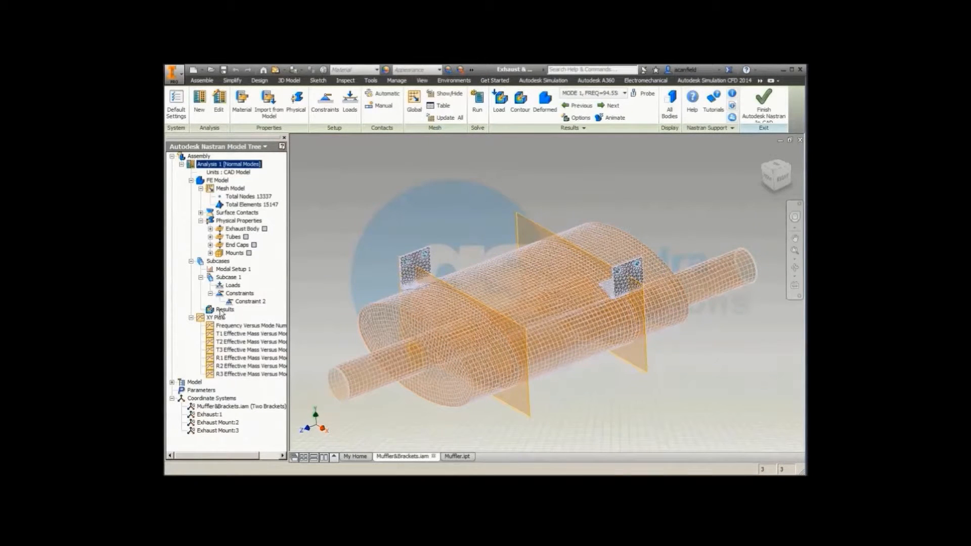
# Step: Display the mode 1 result contour using displacement data with the TOTAL component
pyautogui.doubleClick(221, 310)
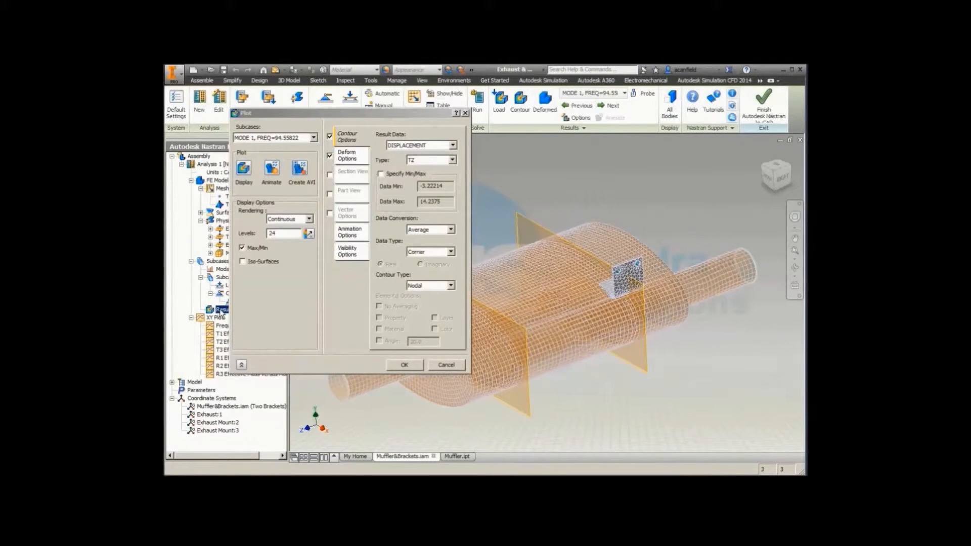
pyautogui.click(314, 138)
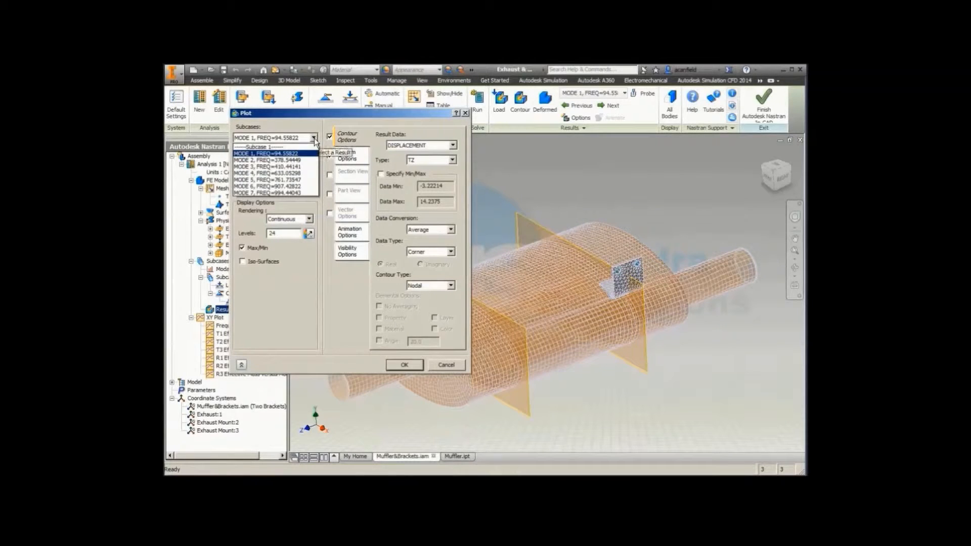
pyautogui.click(285, 155)
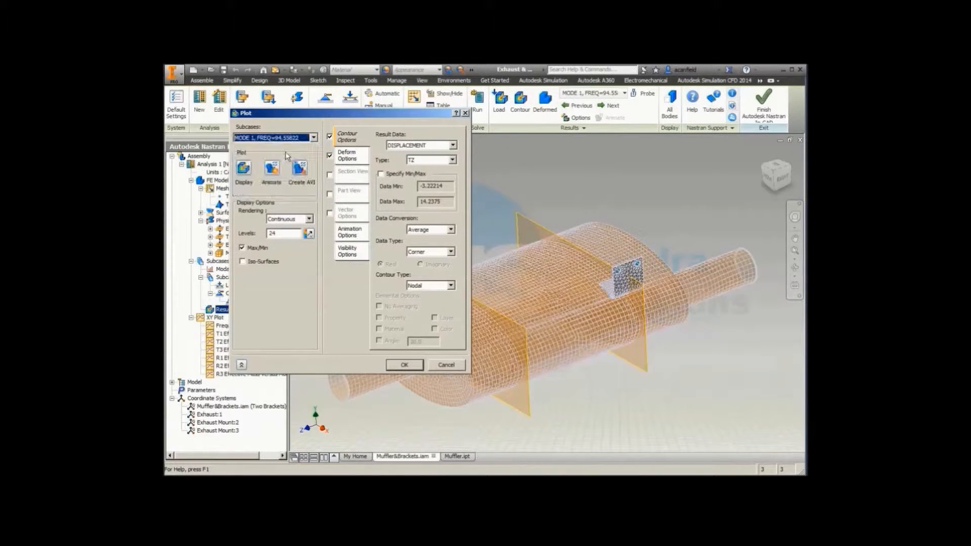
pyautogui.click(453, 145)
pyautogui.click(455, 146)
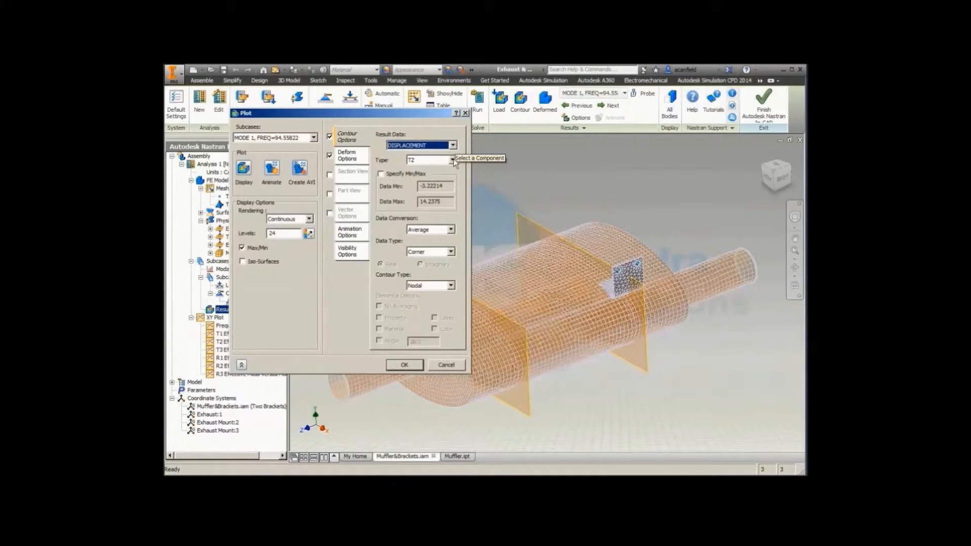
pyautogui.click(452, 160)
pyautogui.click(442, 170)
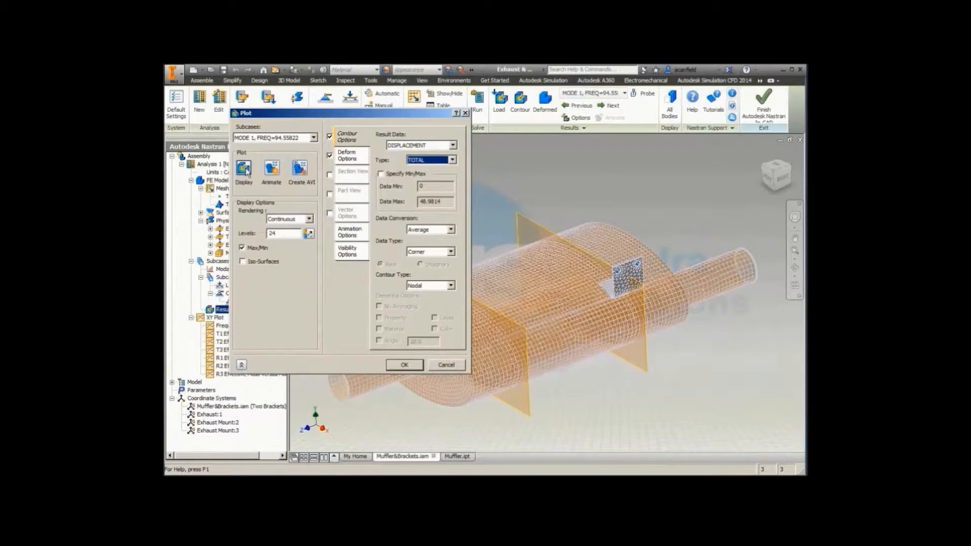
pyautogui.click(245, 170)
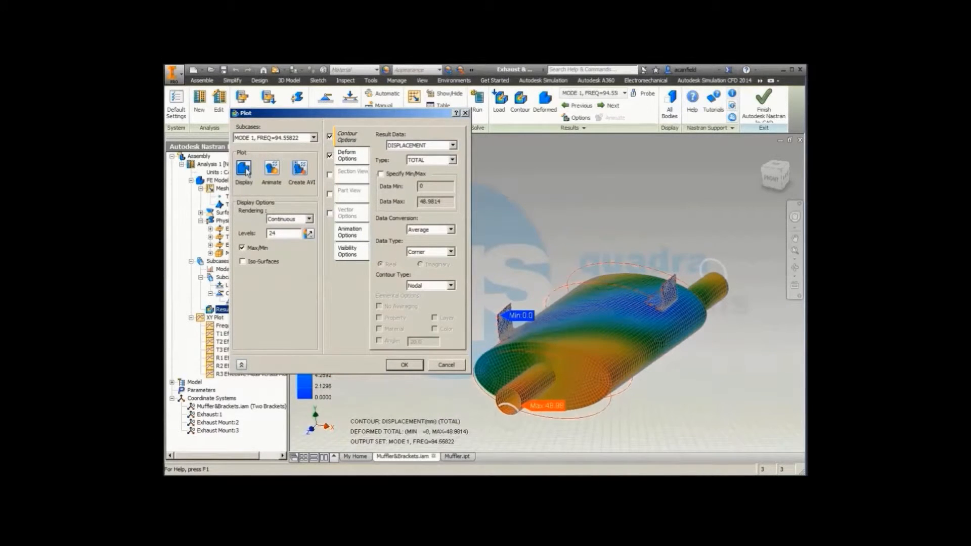
# Step: Animate the mode 1 total displacement, stop it, review the deformation and contour options, and close the plot settings
pyautogui.click(271, 169)
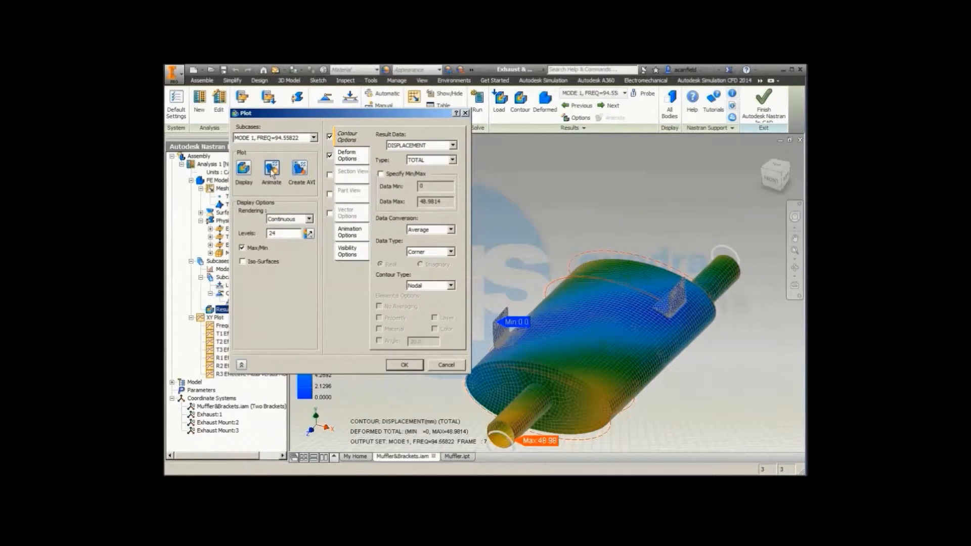
pyautogui.click(273, 171)
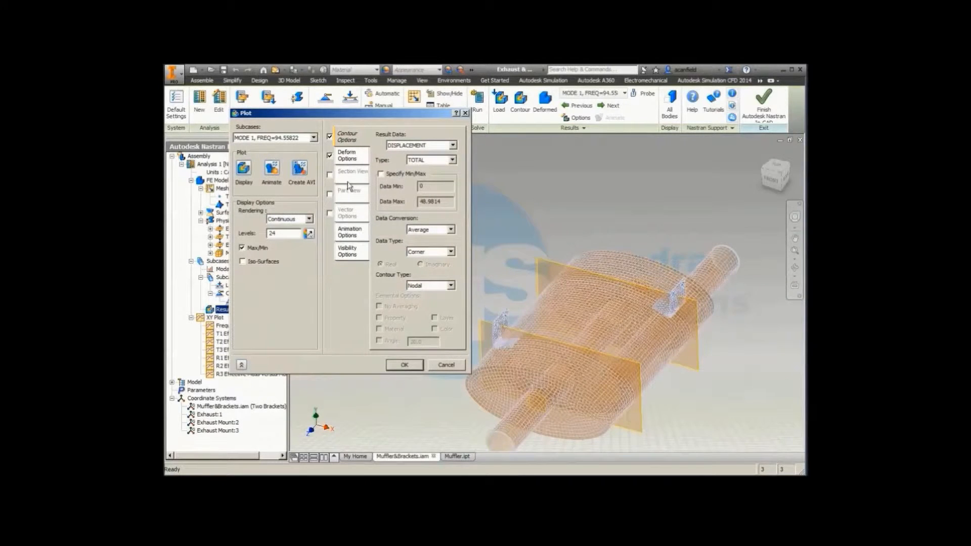
pyautogui.click(349, 155)
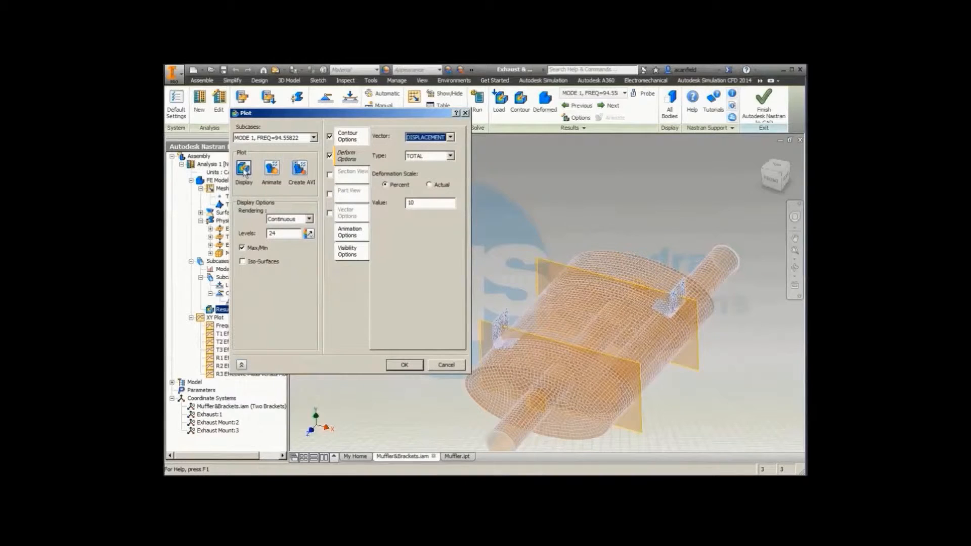
pyautogui.click(348, 136)
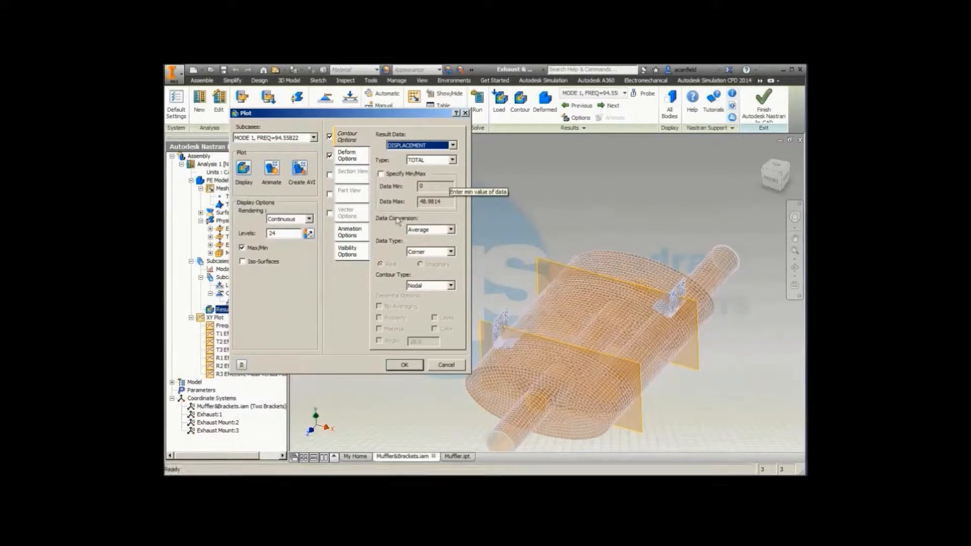
pyautogui.click(407, 366)
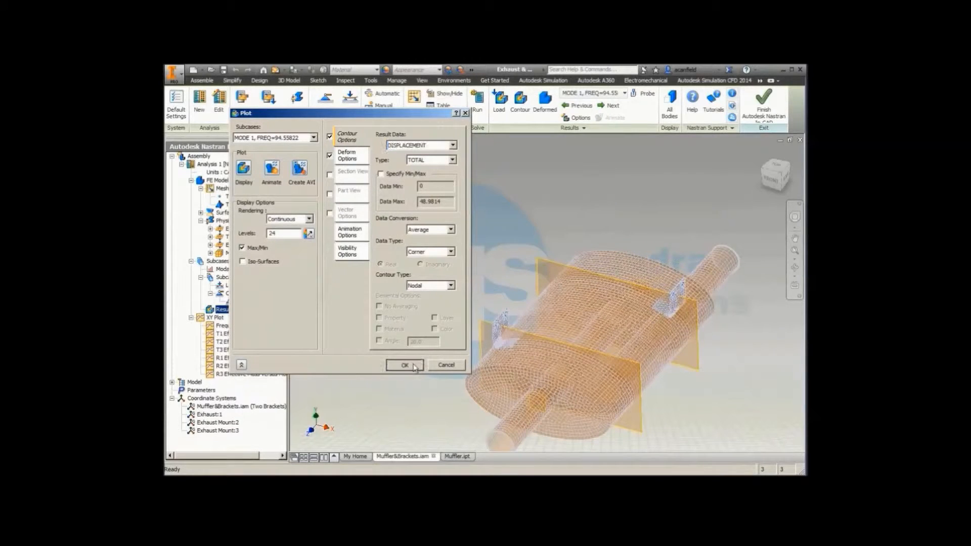
# Step: Create an XY plot of node 1 across modes 1 to 7 with TX, TY and TZ displacement curves
pyautogui.rightClick(216, 318)
pyautogui.click(230, 322)
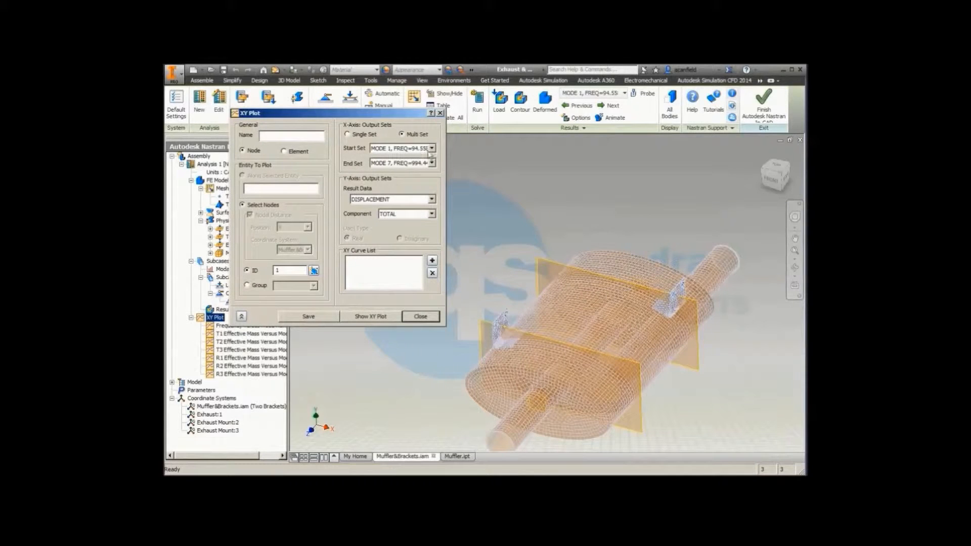
pyautogui.click(432, 213)
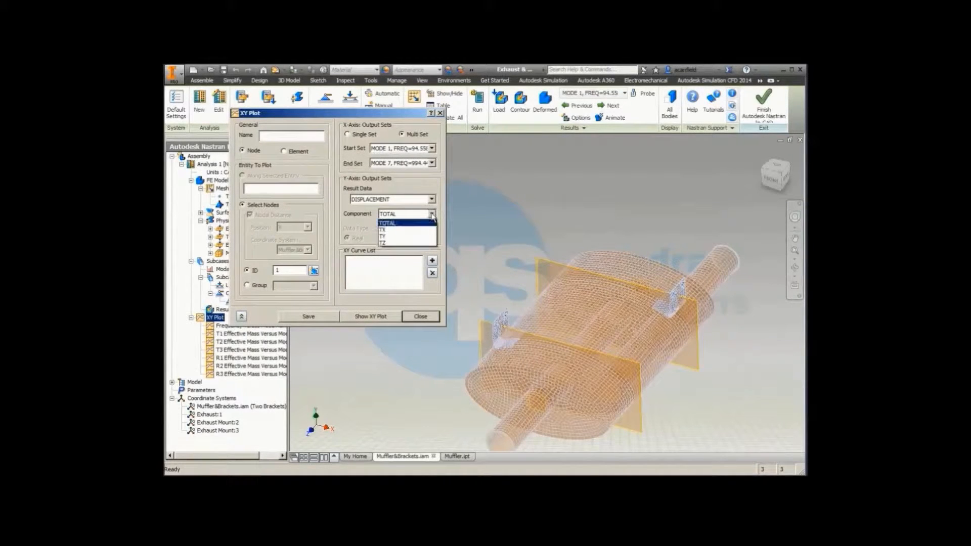
pyautogui.click(423, 230)
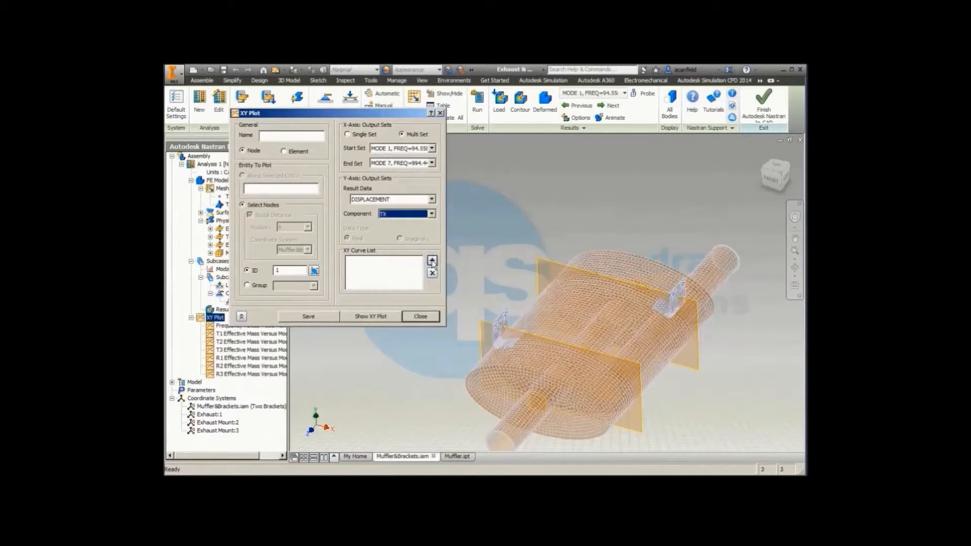
pyautogui.click(432, 260)
pyautogui.click(431, 213)
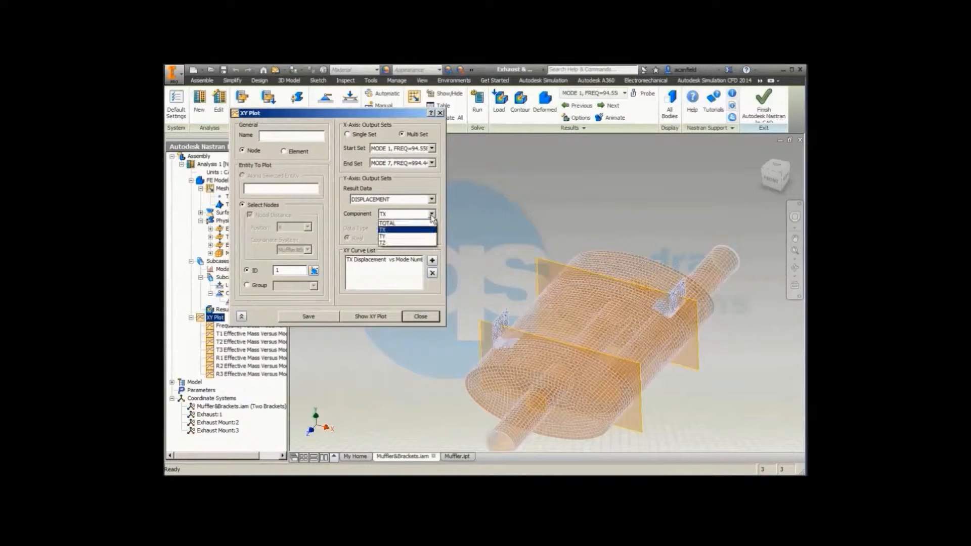
pyautogui.click(419, 238)
pyautogui.click(432, 260)
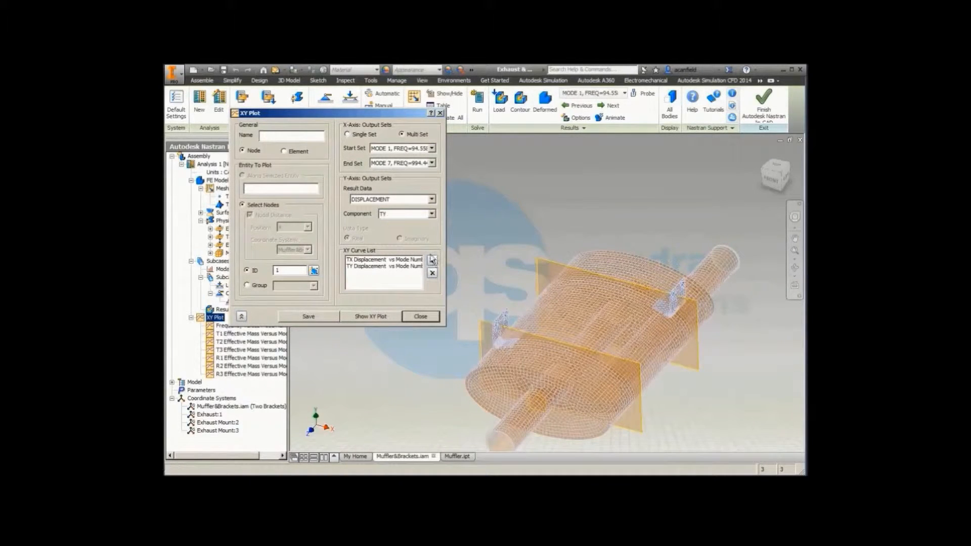
pyautogui.click(432, 214)
pyautogui.click(405, 243)
pyautogui.click(432, 260)
# Step: Set the component to TOTAL, view the XY displacement graph against mode number, and close the plot without saving
pyautogui.click(431, 213)
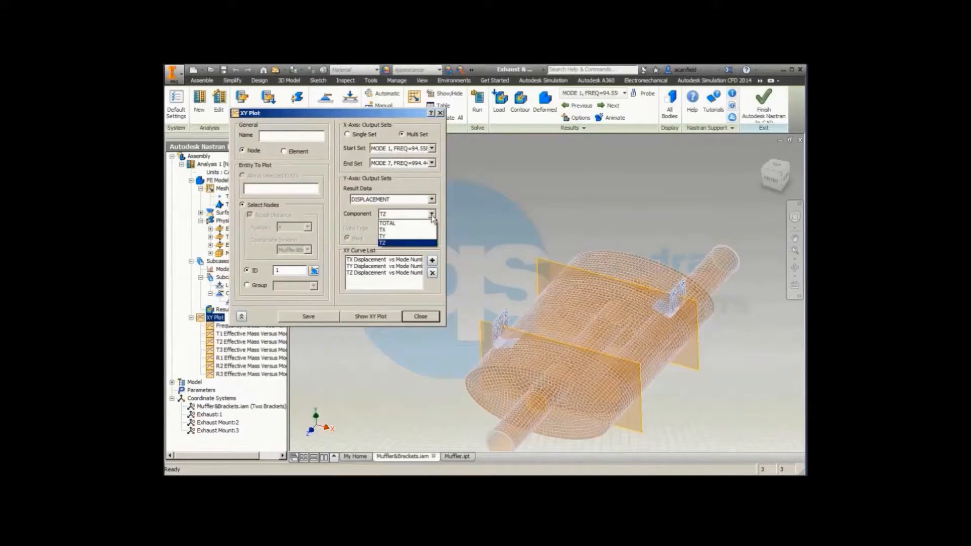
pyautogui.click(430, 222)
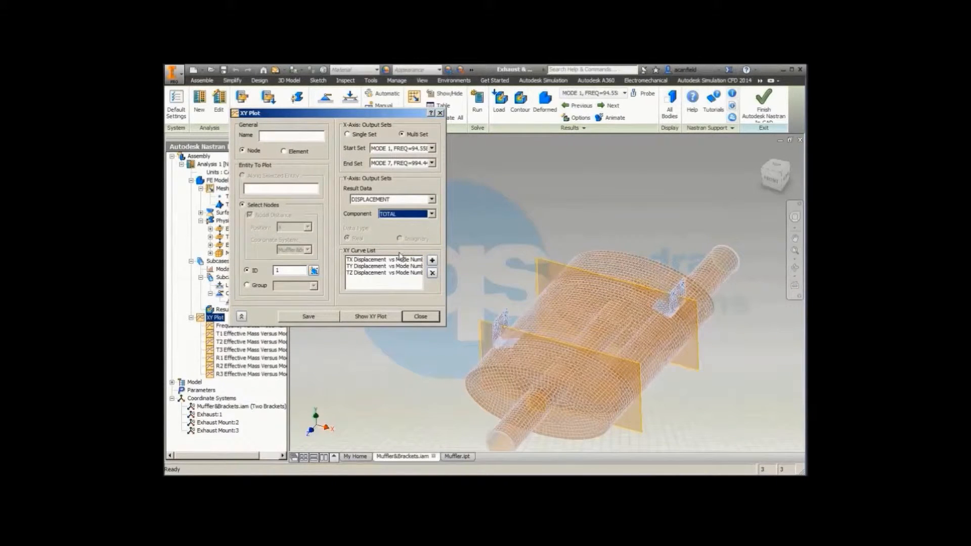
pyautogui.click(364, 316)
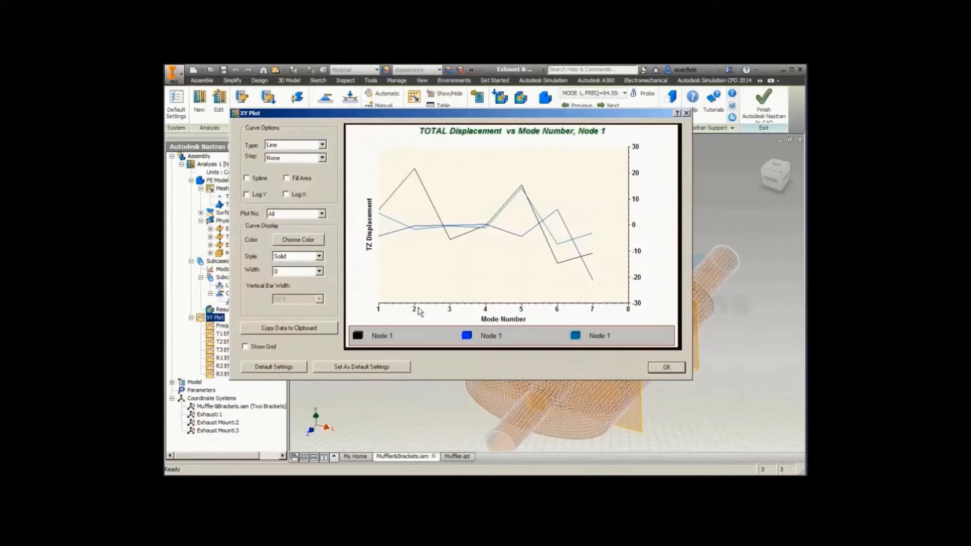
pyautogui.click(667, 368)
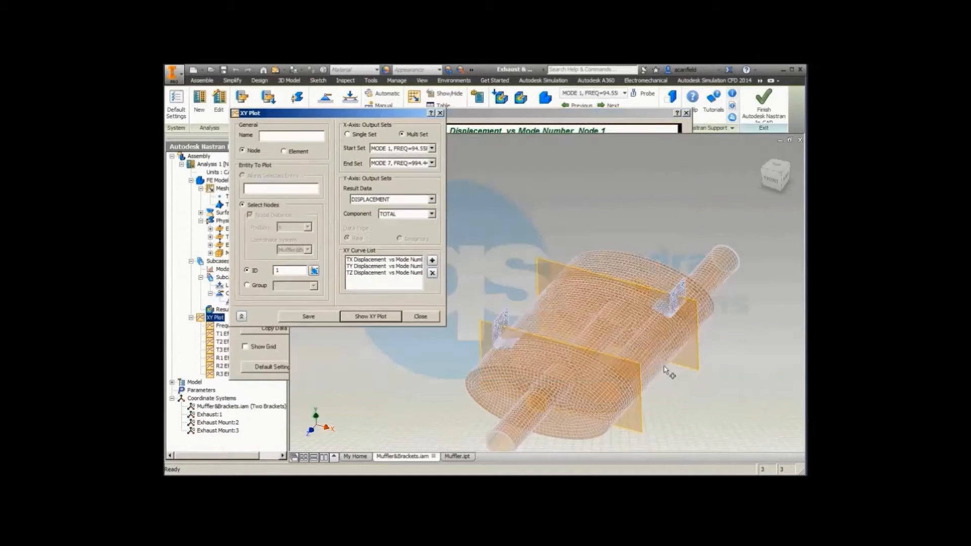
pyautogui.click(422, 316)
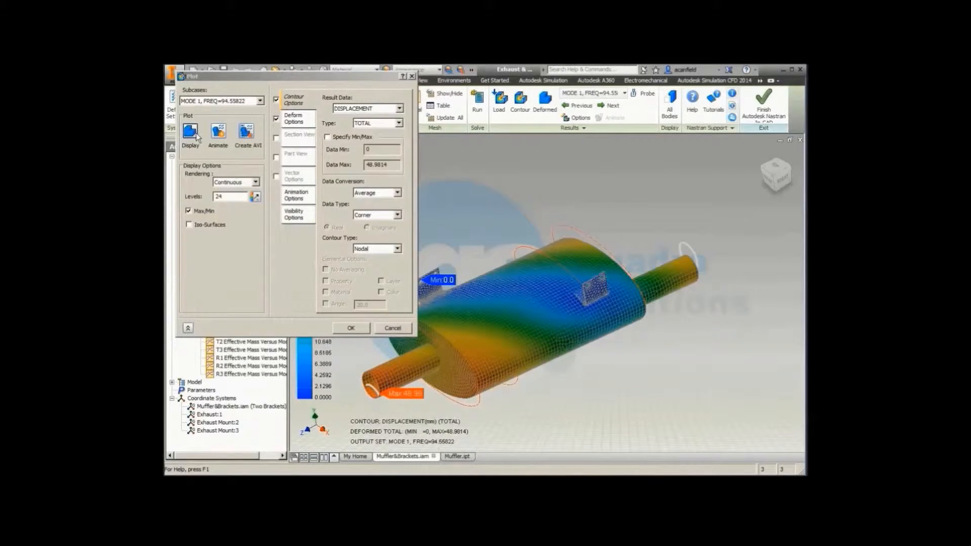
# Step: Enable the section view on the mode 1 displacement contour, animate and stop the sectioned model, and accept the plot settings
pyautogui.click(298, 137)
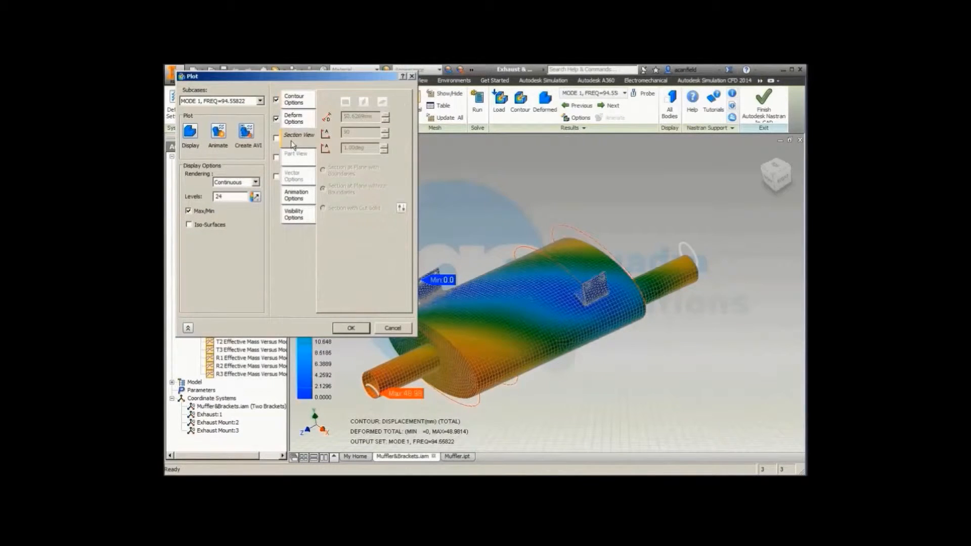
pyautogui.click(276, 138)
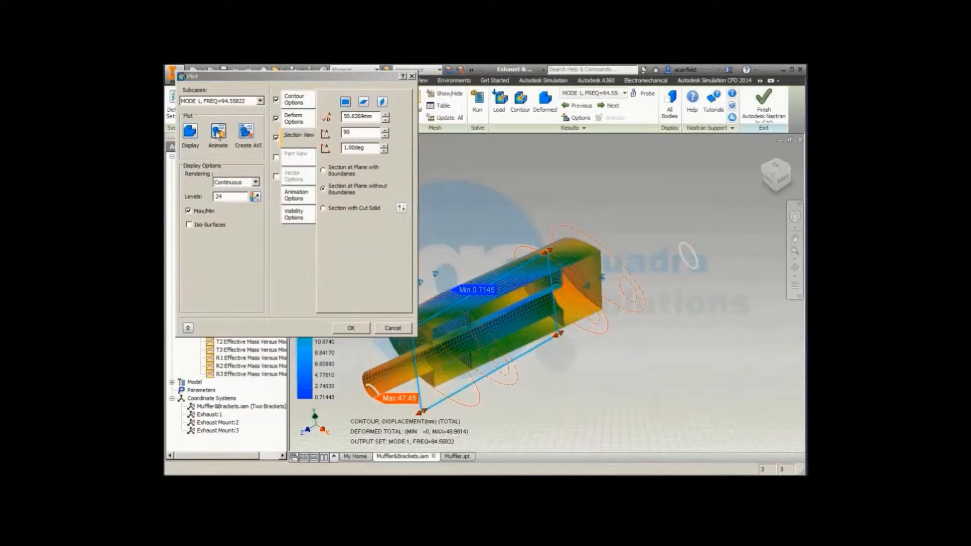
pyautogui.click(218, 133)
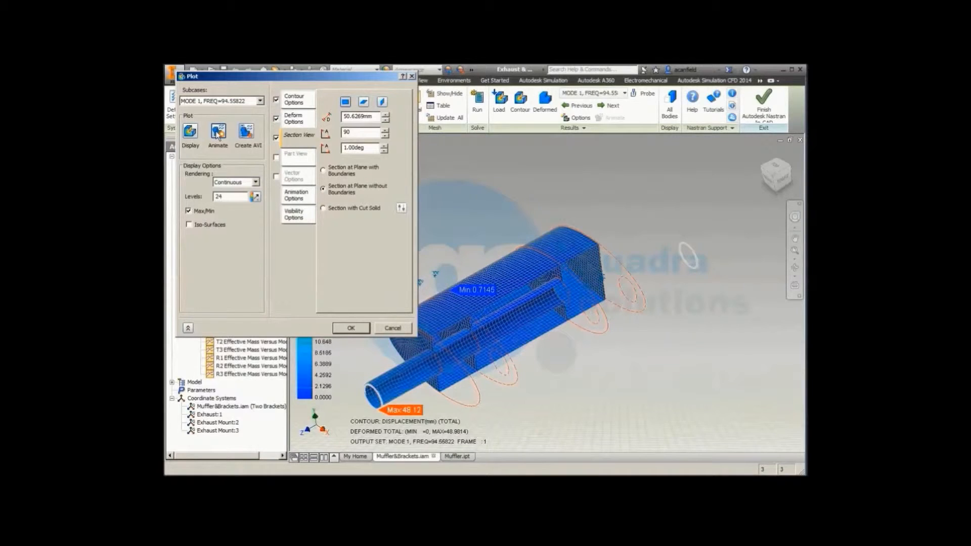
pyautogui.click(217, 133)
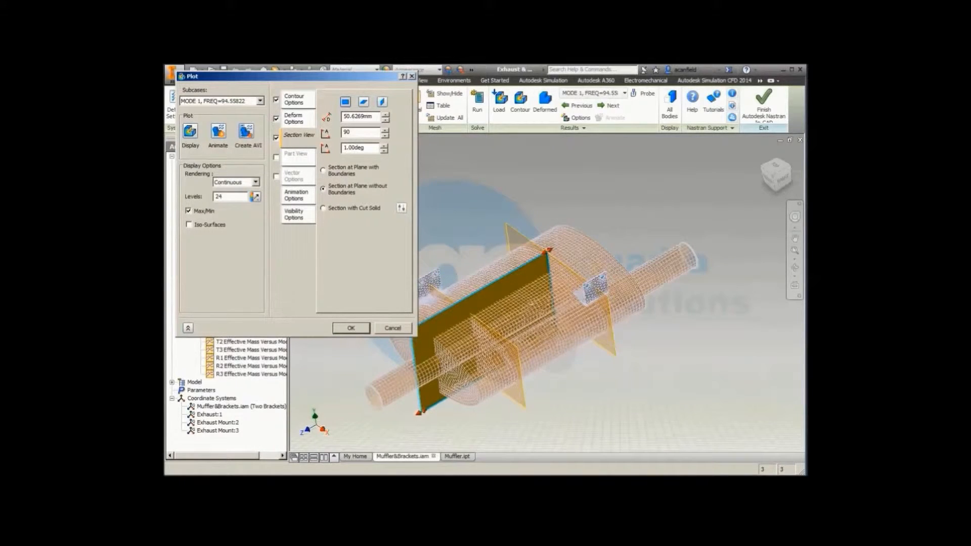
pyautogui.press('Return')
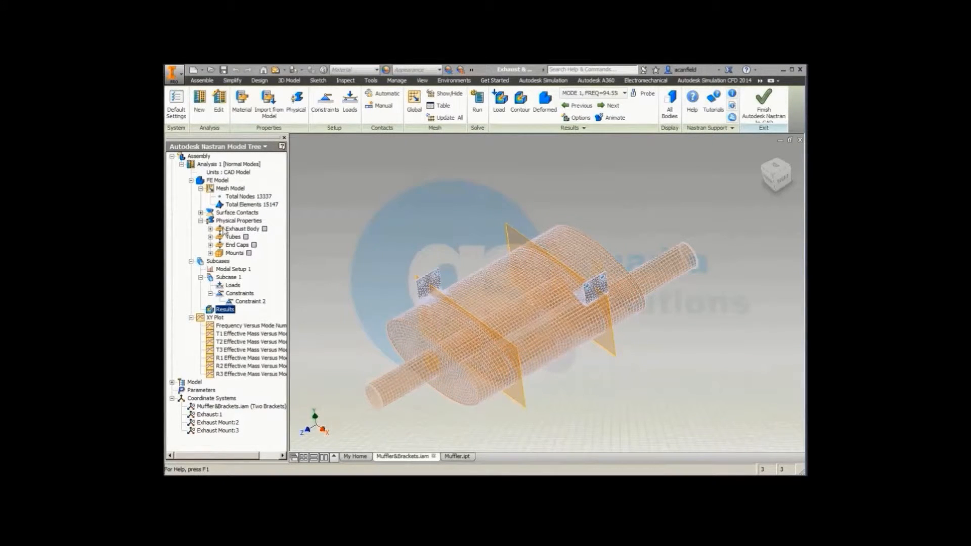
# Step: Duplicate Analysis 1 with all its settings by copying it and pasting it under the assembly
pyautogui.click(209, 165)
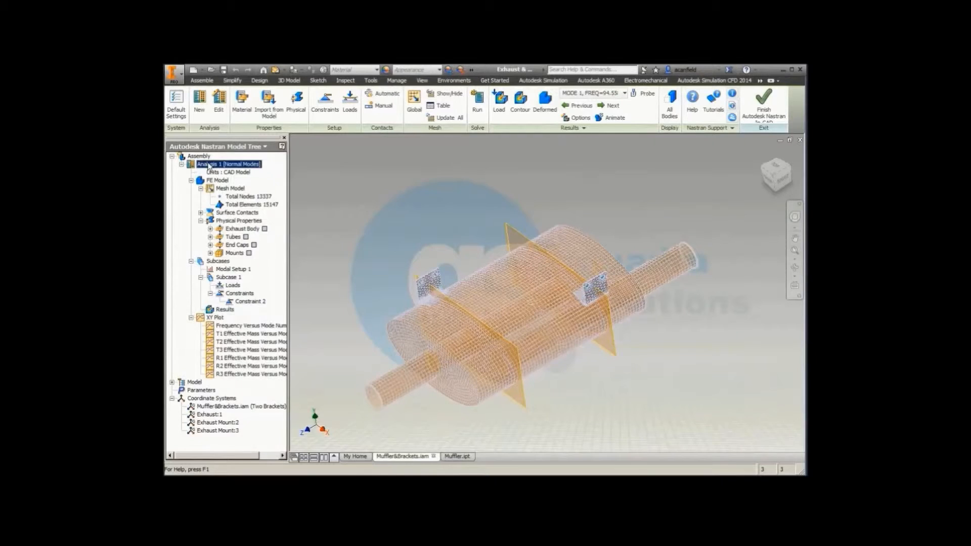
pyautogui.rightClick(209, 165)
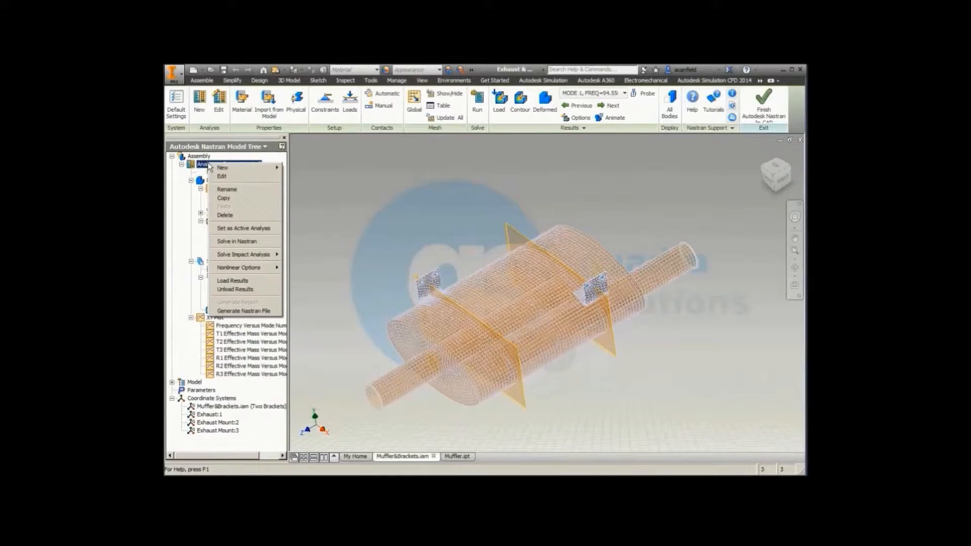
pyautogui.click(226, 198)
pyautogui.rightClick(200, 157)
pyautogui.click(217, 182)
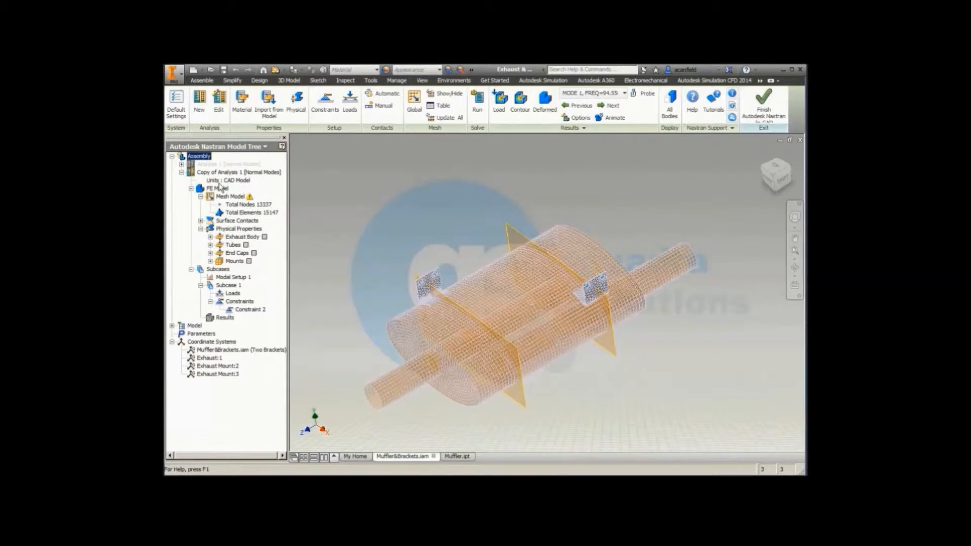
pyautogui.click(231, 231)
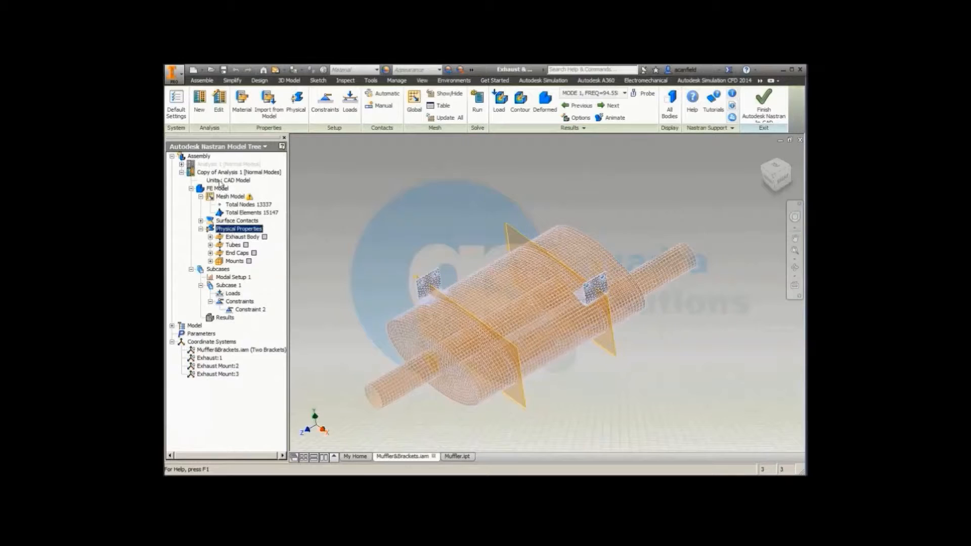
pyautogui.rightClick(232, 231)
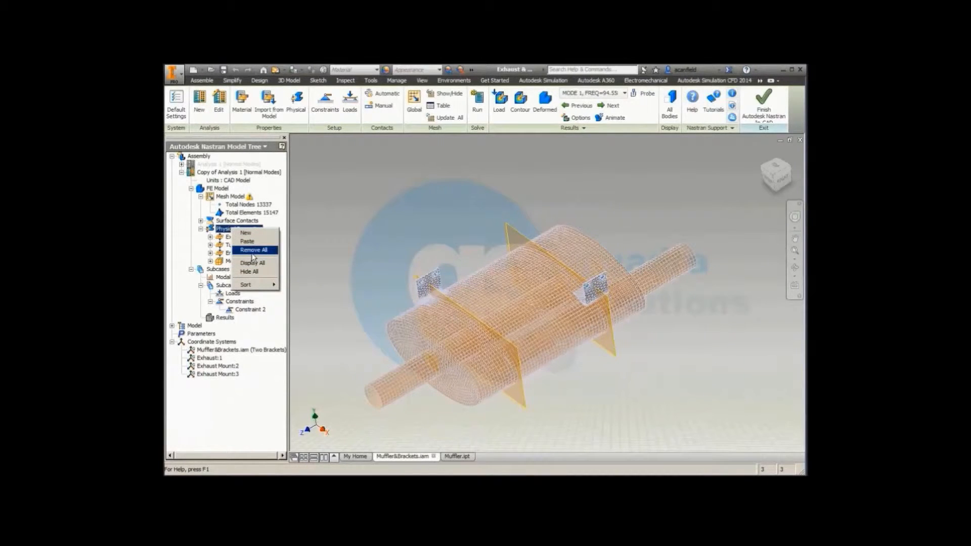
pyautogui.click(232, 237)
pyautogui.rightClick(232, 237)
pyautogui.click(242, 243)
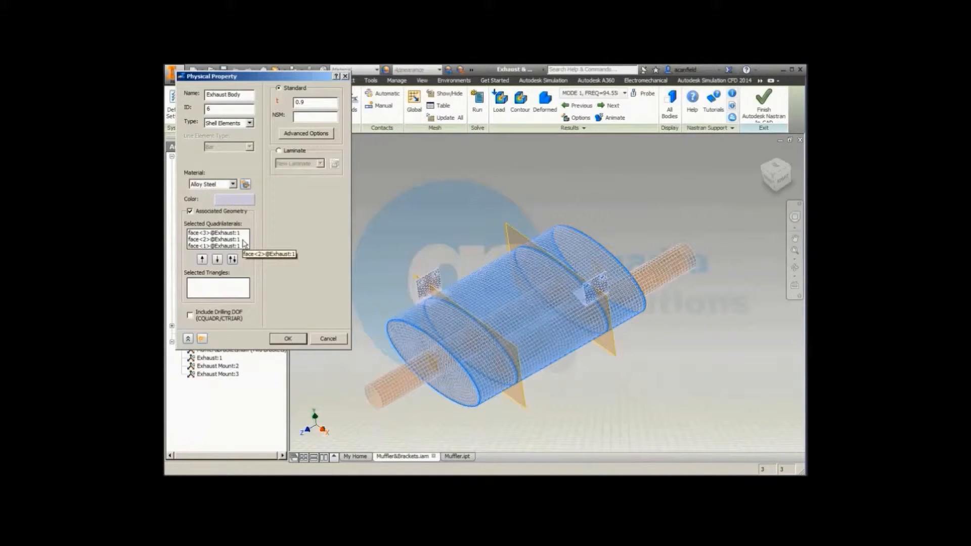
pyautogui.click(319, 339)
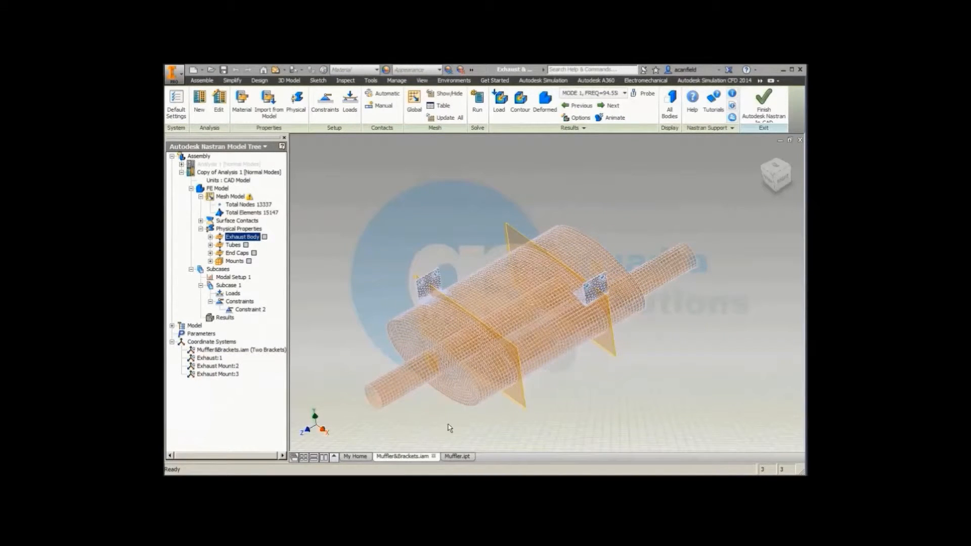
# Step: Edit the End Caps physical property of the copied analysis and set its shell thickness to 1.5
pyautogui.click(233, 254)
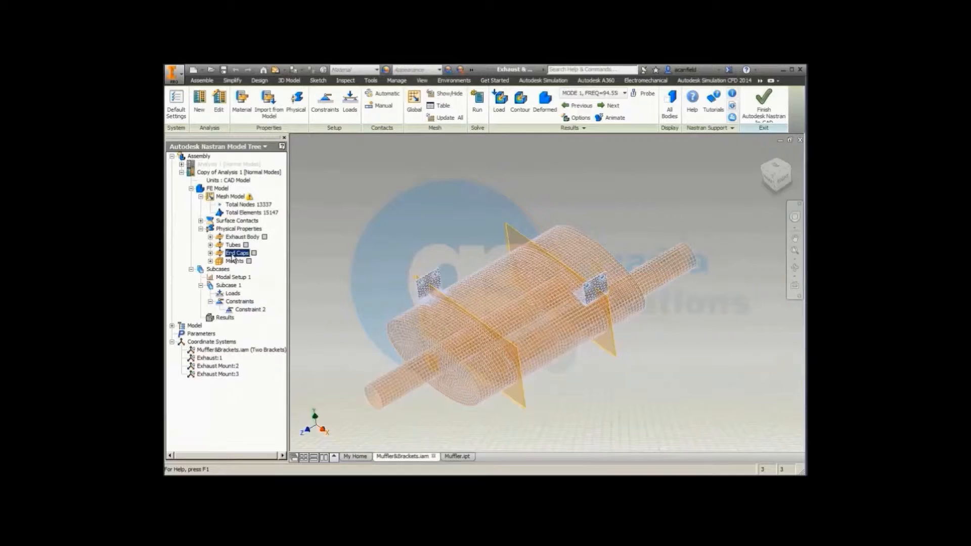
pyautogui.rightClick(233, 259)
pyautogui.click(245, 259)
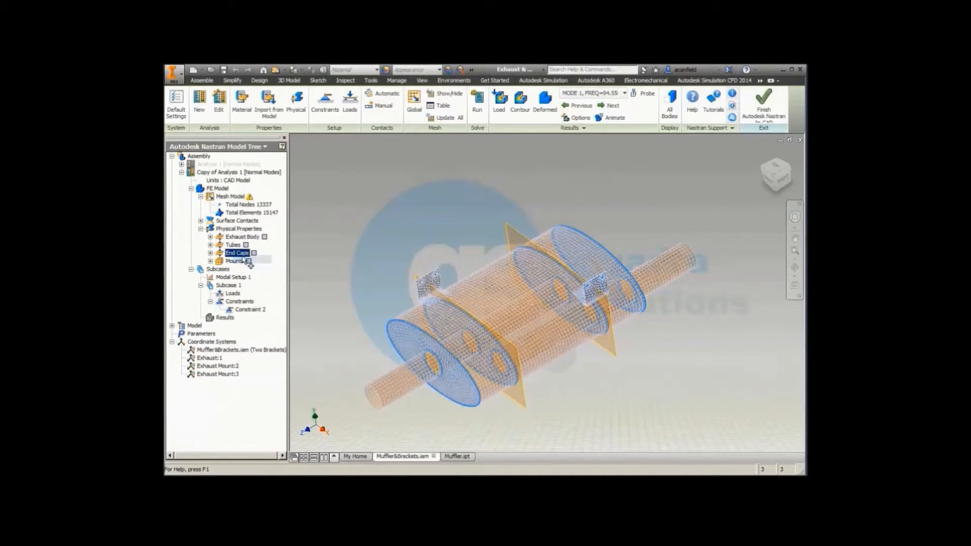
pyautogui.moveTo(309, 104); pyautogui.dragTo(295, 105)
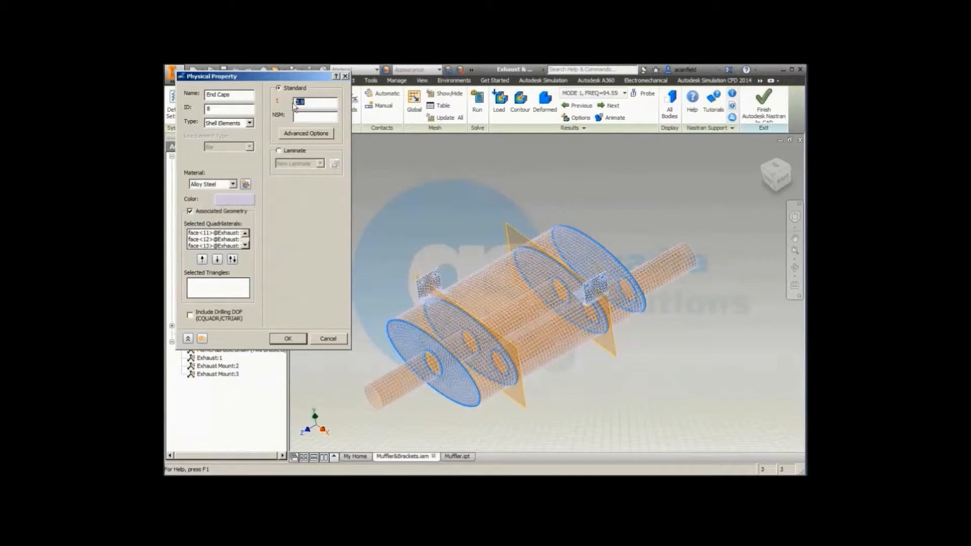
pyautogui.write('1.5')
pyautogui.click(299, 338)
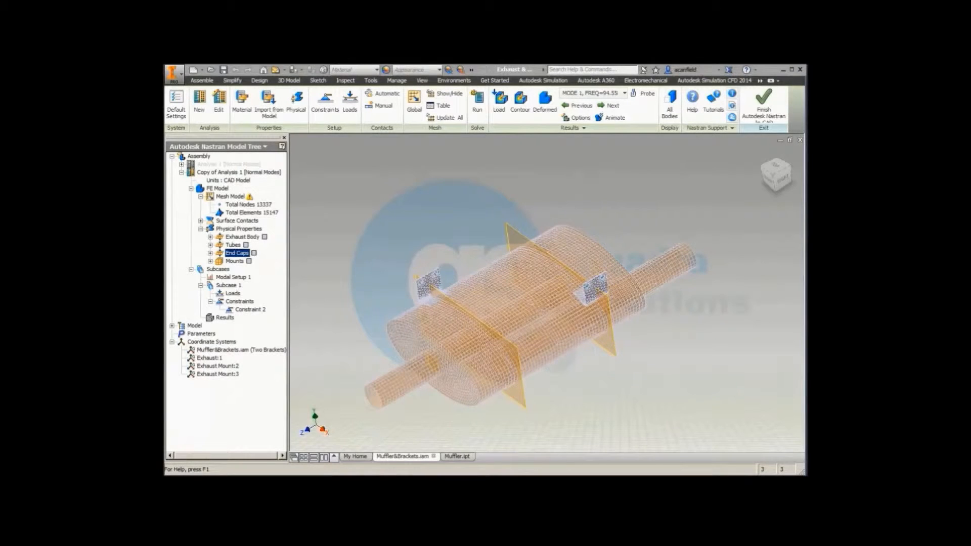
# Step: Leave the Nastran environment, set the Thicken1 distance of the Exhaust Mount:2 part to 3 mm, and return to the assembly
pyautogui.click(764, 101)
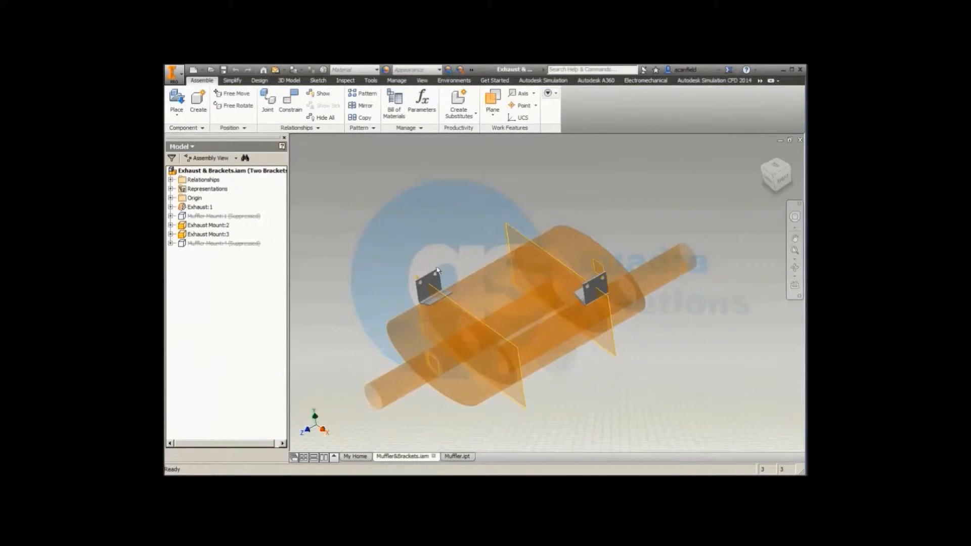
pyautogui.rightClick(212, 226)
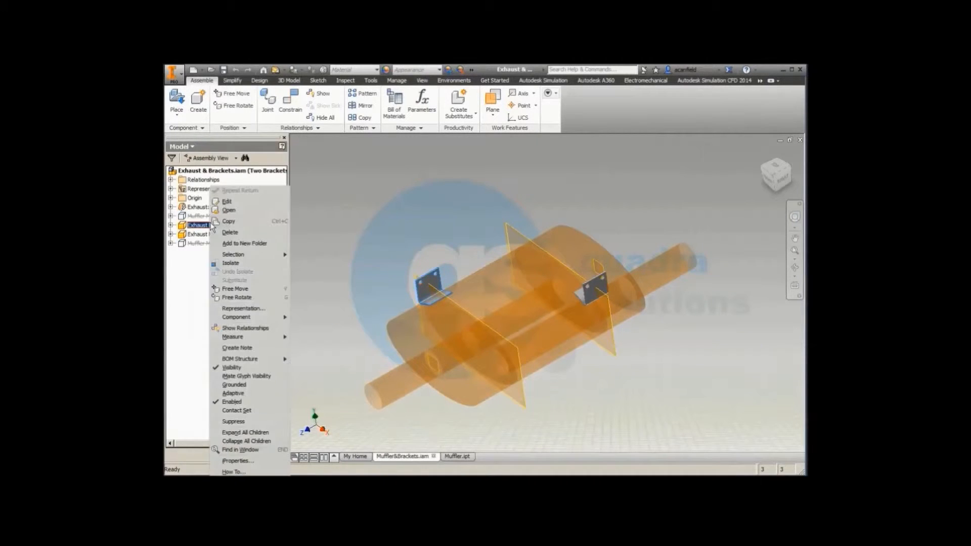
pyautogui.click(227, 202)
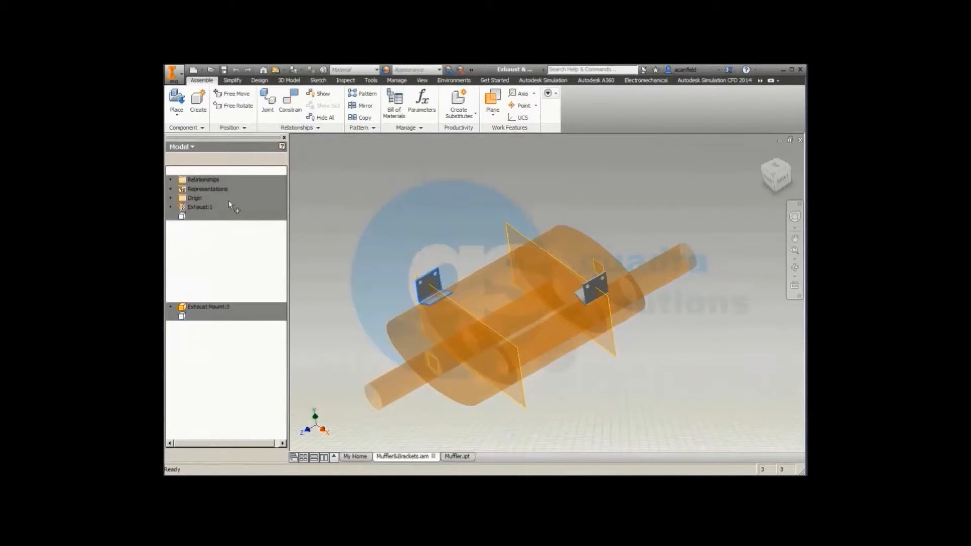
pyautogui.click(207, 281)
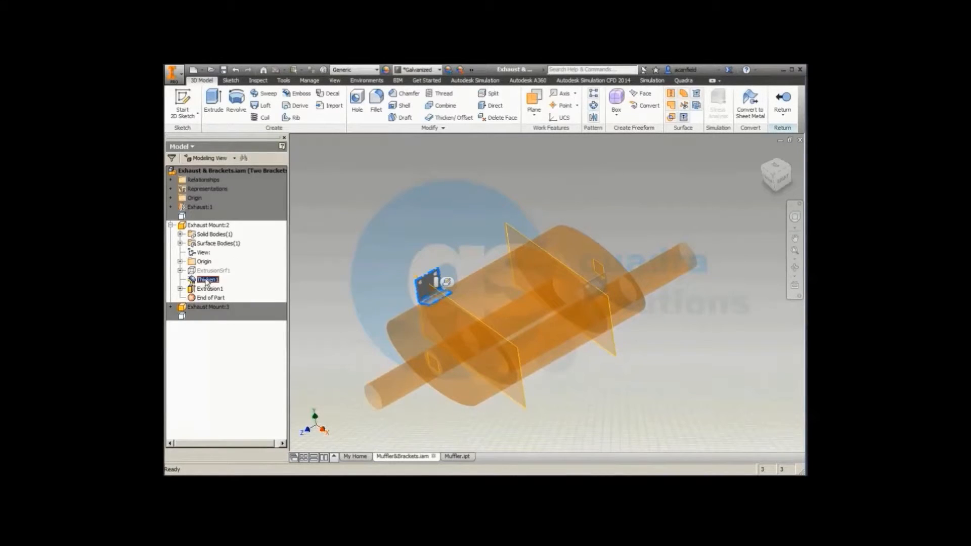
pyautogui.rightClick(206, 282)
pyautogui.click(234, 317)
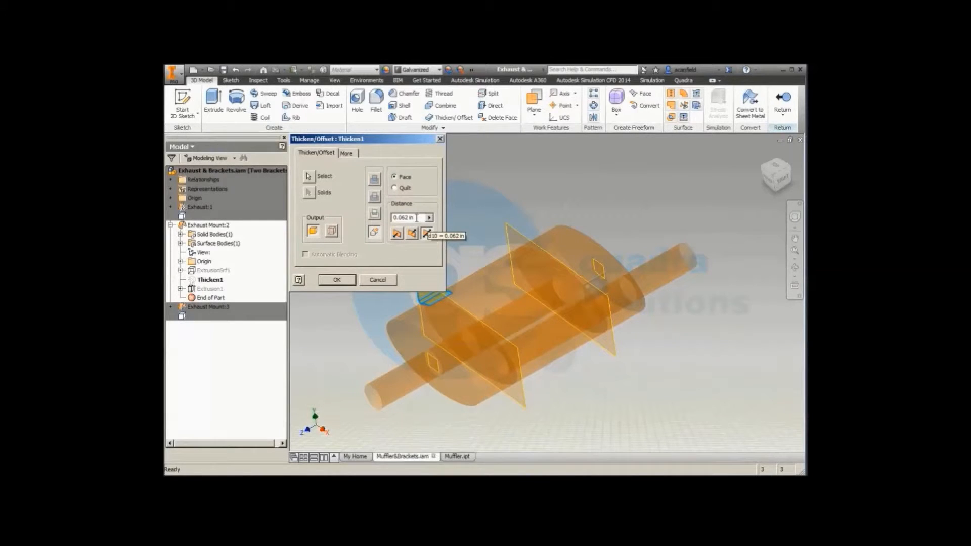
pyautogui.moveTo(419, 217); pyautogui.dragTo(363, 217)
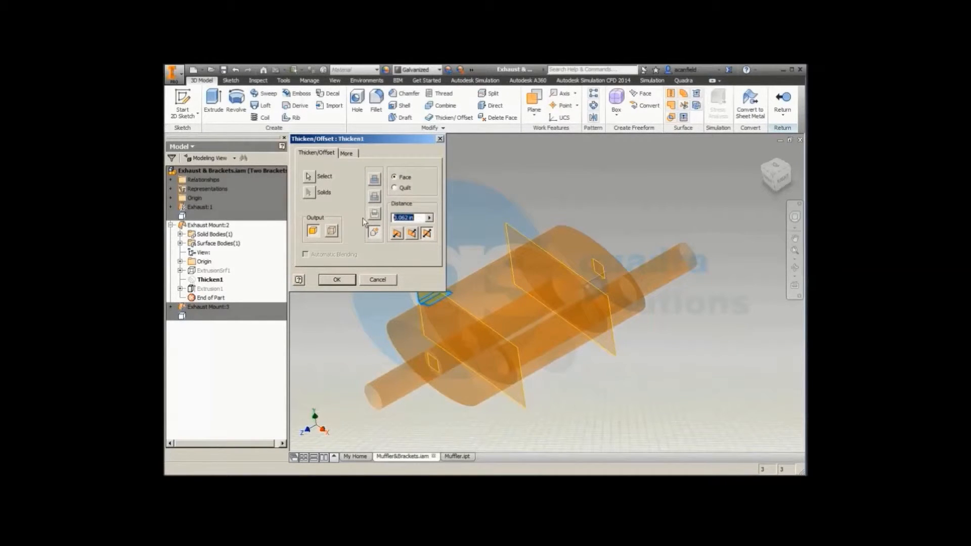
pyautogui.write('3mm')
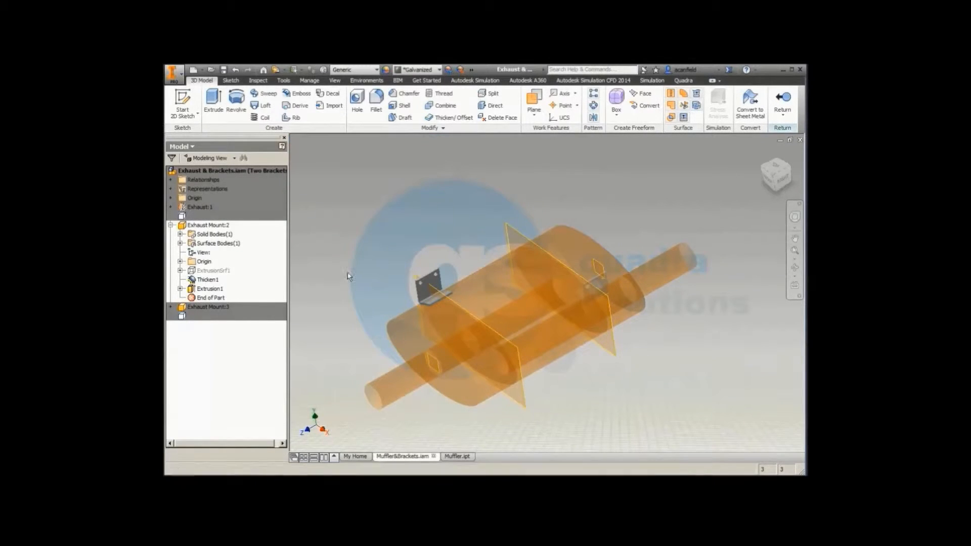
pyautogui.click(783, 99)
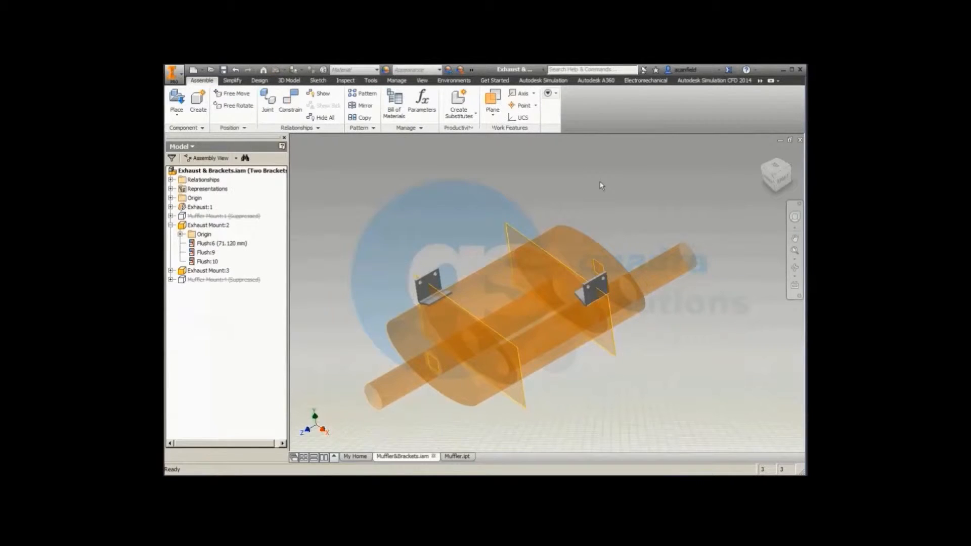
# Step: Return to the Nastran environment, update all meshes of the copied analysis, and run its solution to completion
pyautogui.click(447, 83)
pyautogui.click(430, 99)
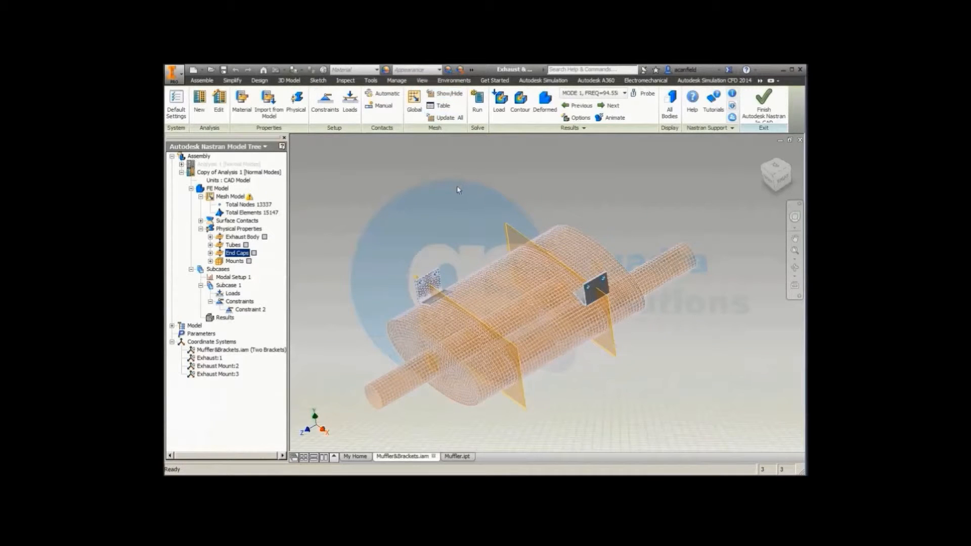
pyautogui.rightClick(235, 197)
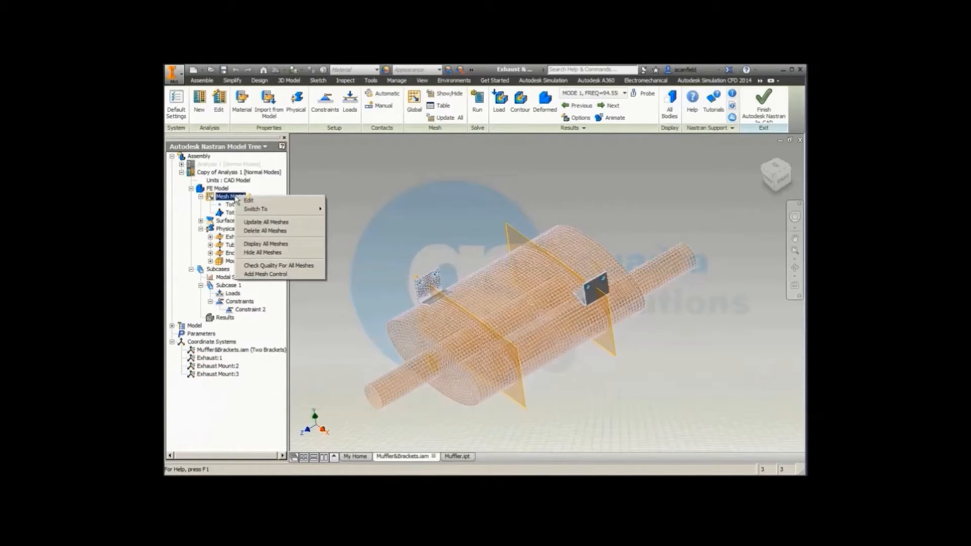
pyautogui.click(264, 225)
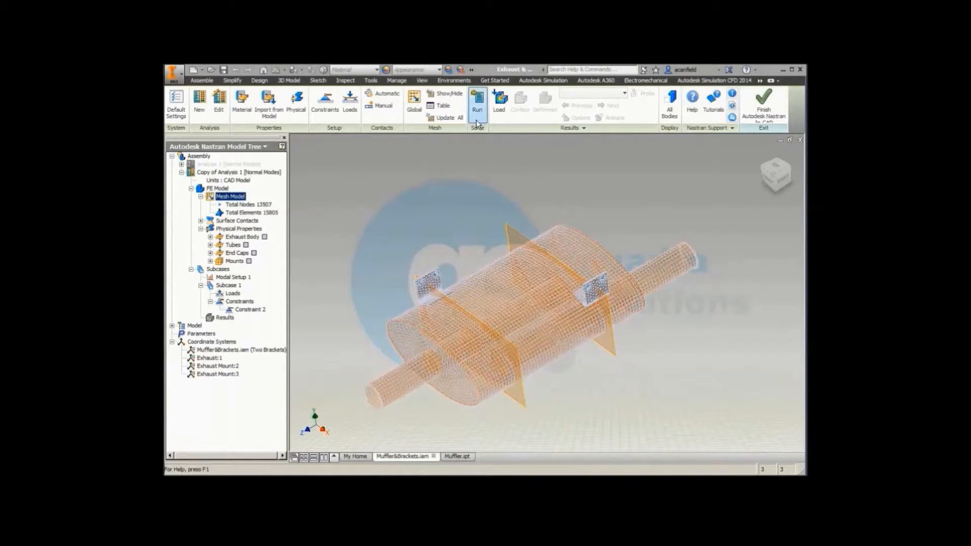
pyautogui.click(477, 98)
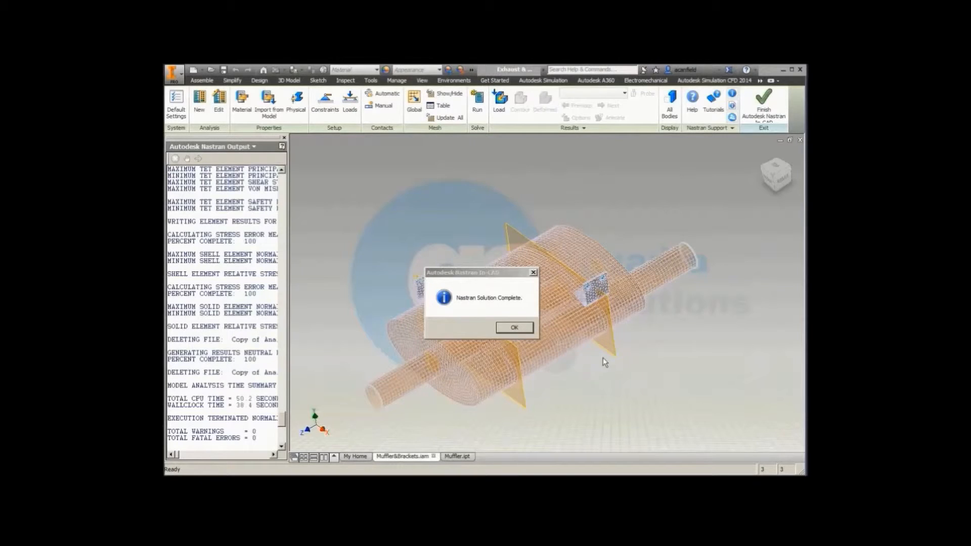
pyautogui.click(515, 327)
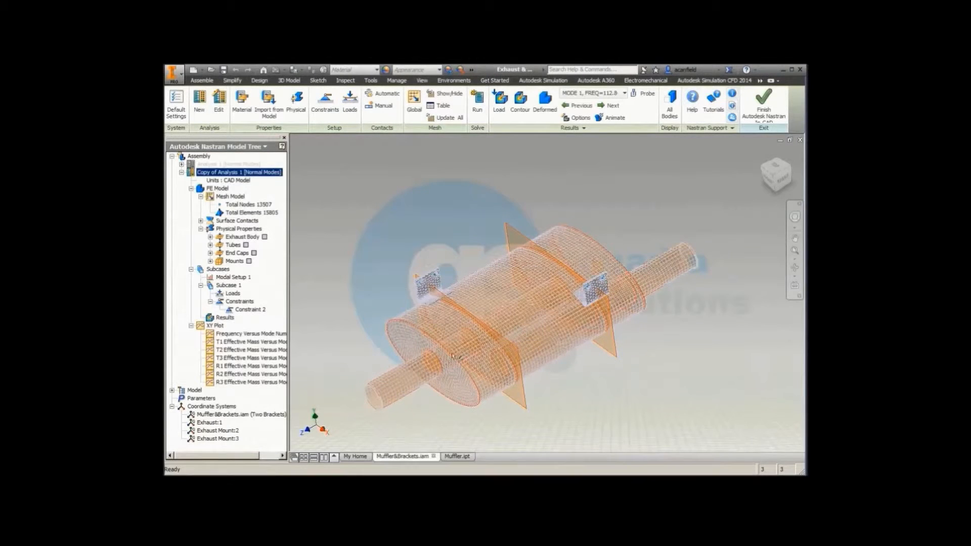
# Step: Display and animate the mode 1 total displacement contour of the copied analysis, and accept the plot settings
pyautogui.click(224, 318)
pyautogui.doubleClick(222, 320)
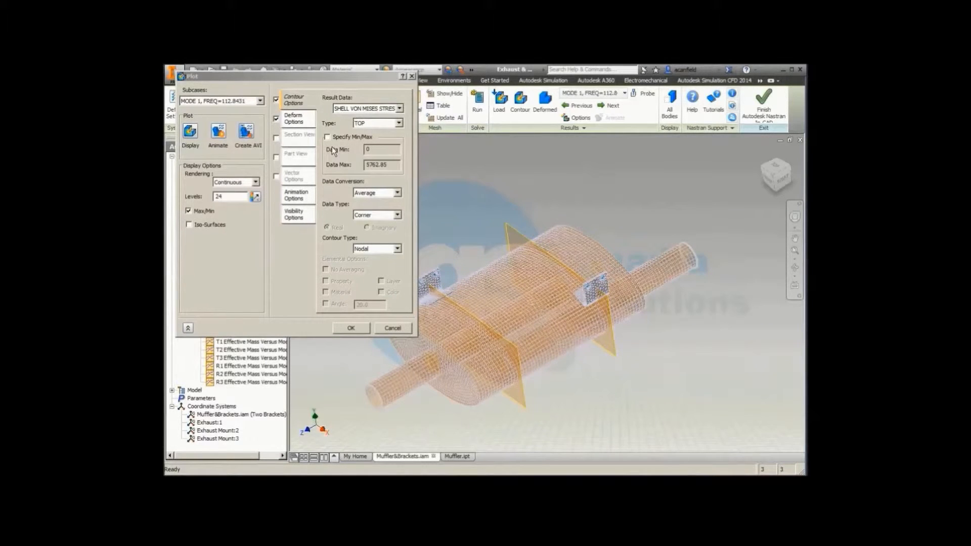
pyautogui.click(399, 109)
pyautogui.moveTo(474, 256); pyautogui.dragTo(478, 145)
pyautogui.click(354, 117)
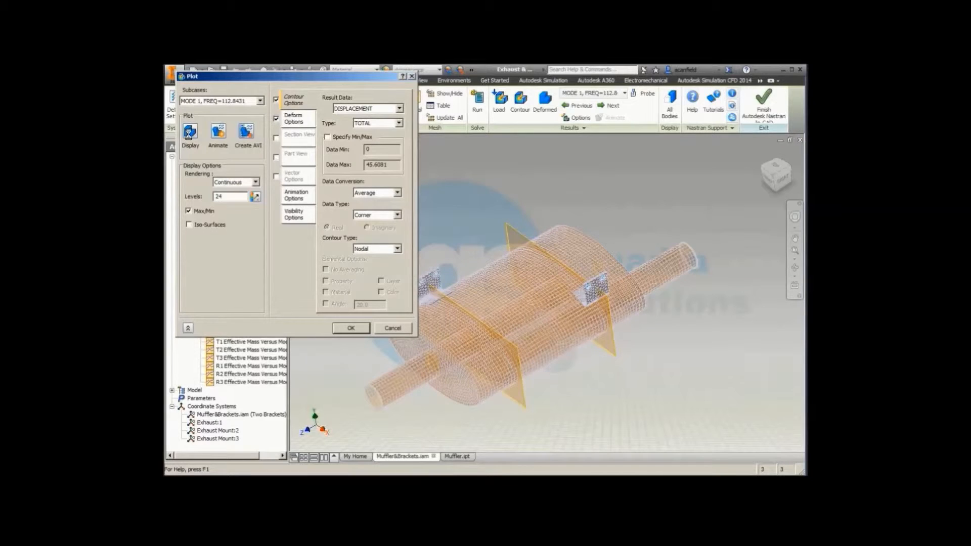
pyautogui.click(189, 132)
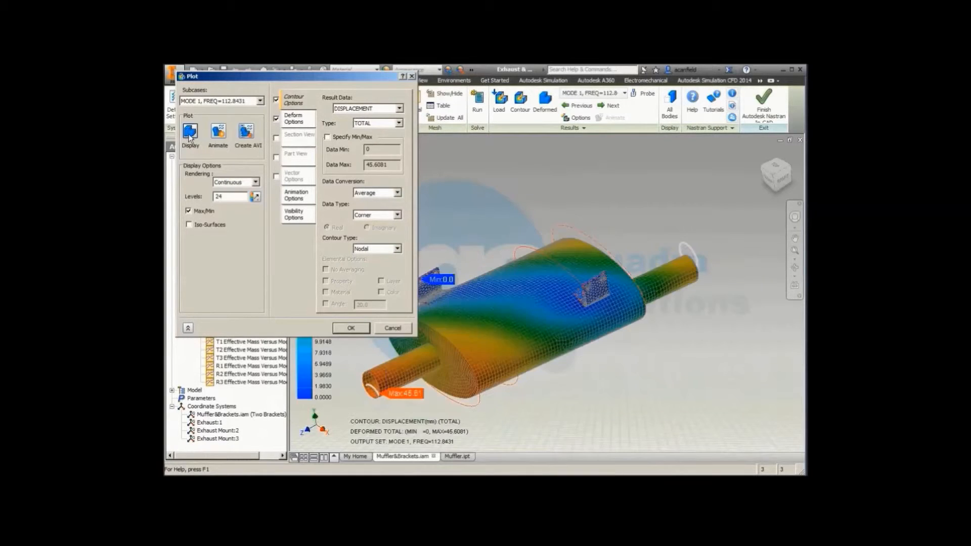
pyautogui.click(218, 132)
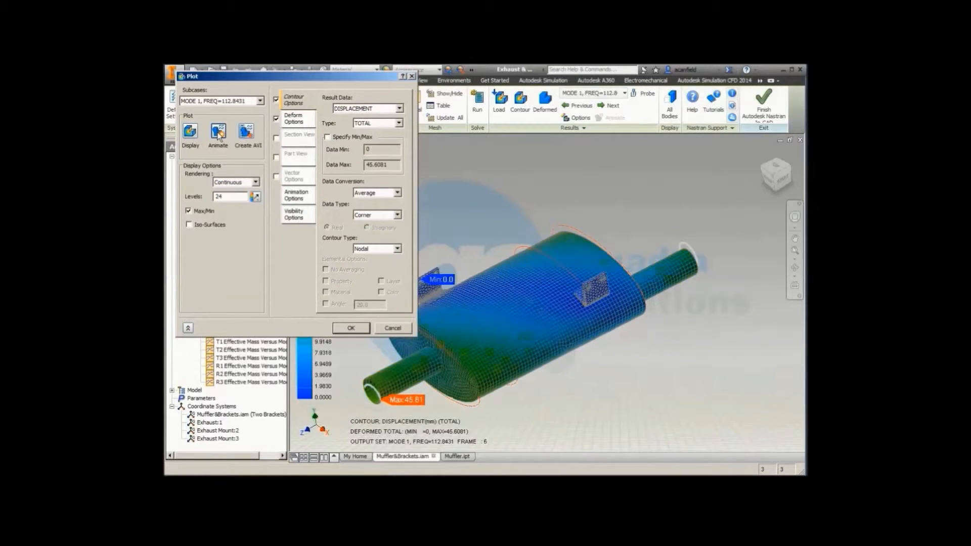
pyautogui.click(356, 330)
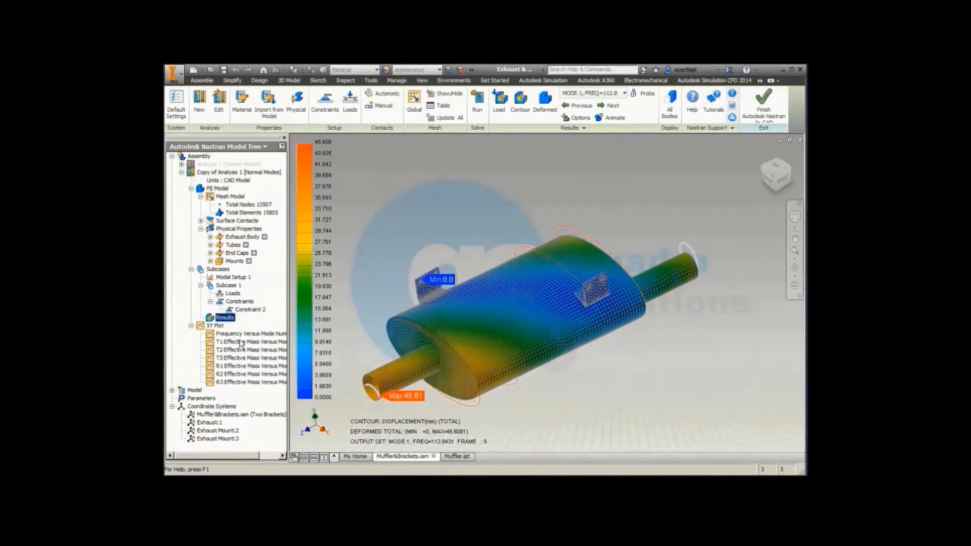
# Step: Create an XY plot of node 1 across modes 1 to 5 with TX, TY and TZ displacement curves
pyautogui.click(216, 327)
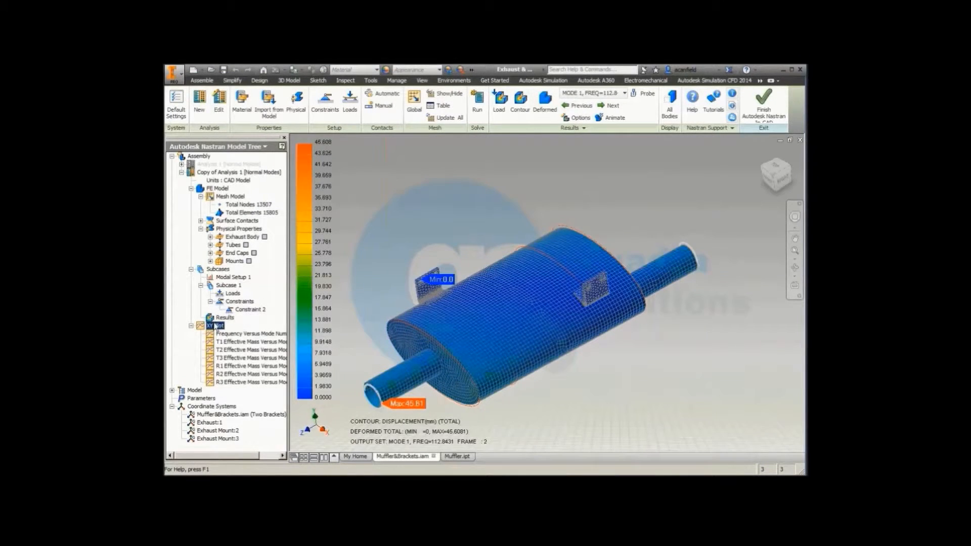
pyautogui.rightClick(216, 326)
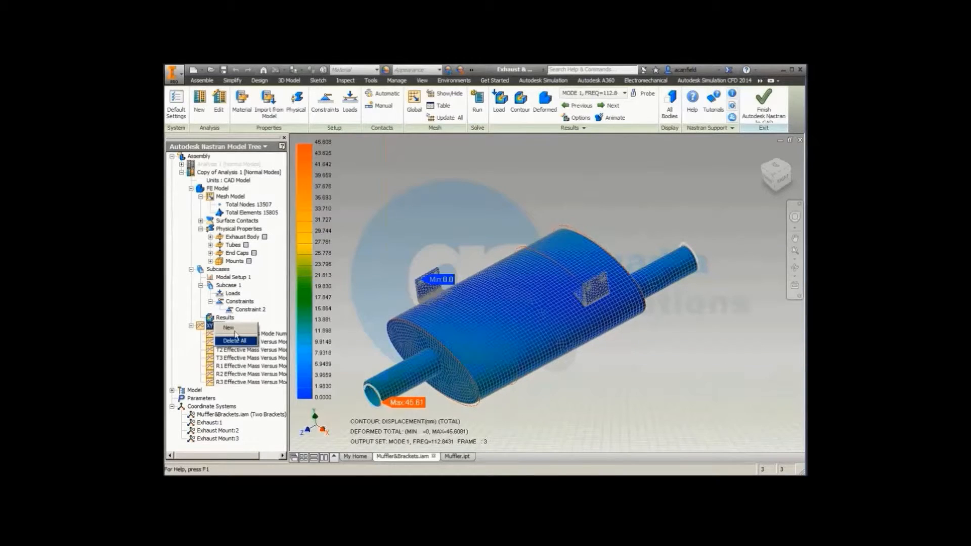
pyautogui.click(244, 341)
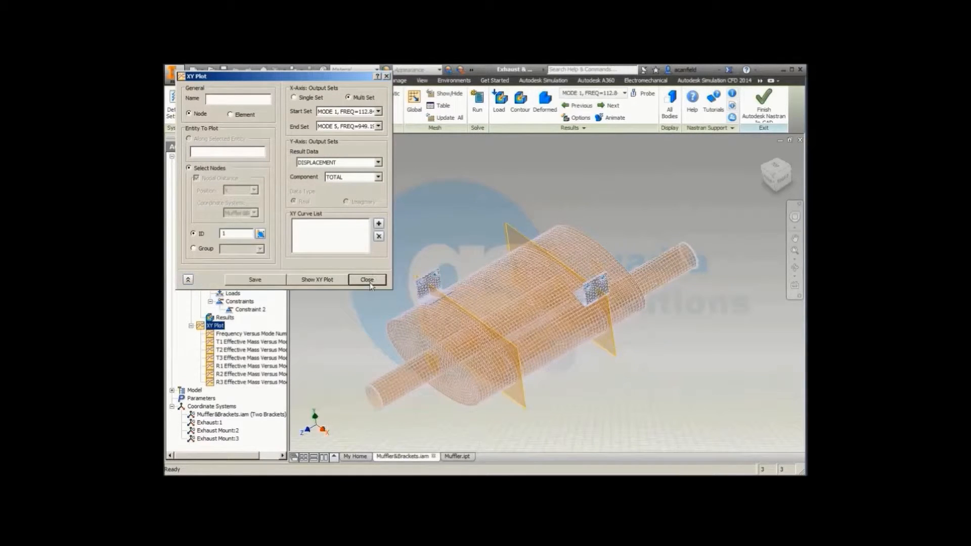
pyautogui.click(378, 177)
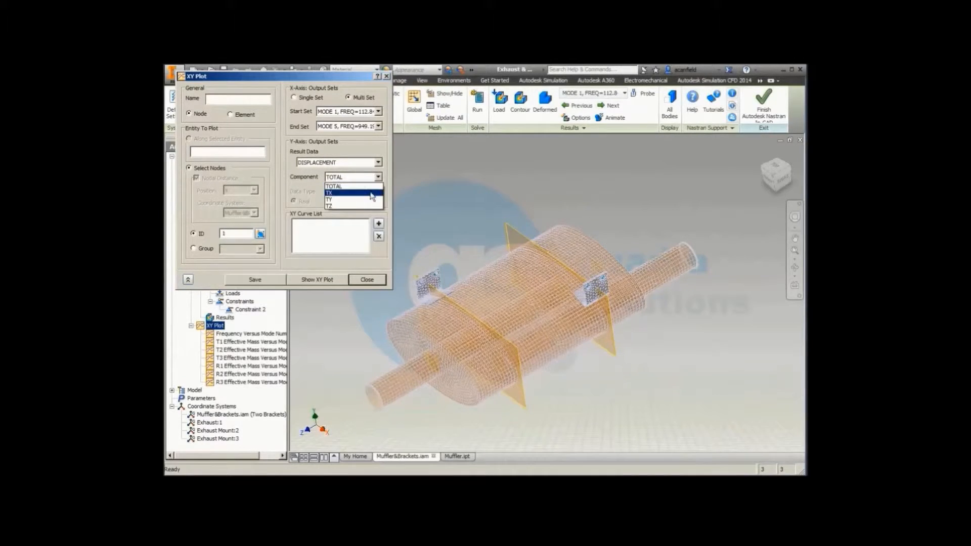
pyautogui.click(373, 193)
pyautogui.click(379, 223)
pyautogui.click(377, 177)
pyautogui.click(373, 200)
pyautogui.click(378, 225)
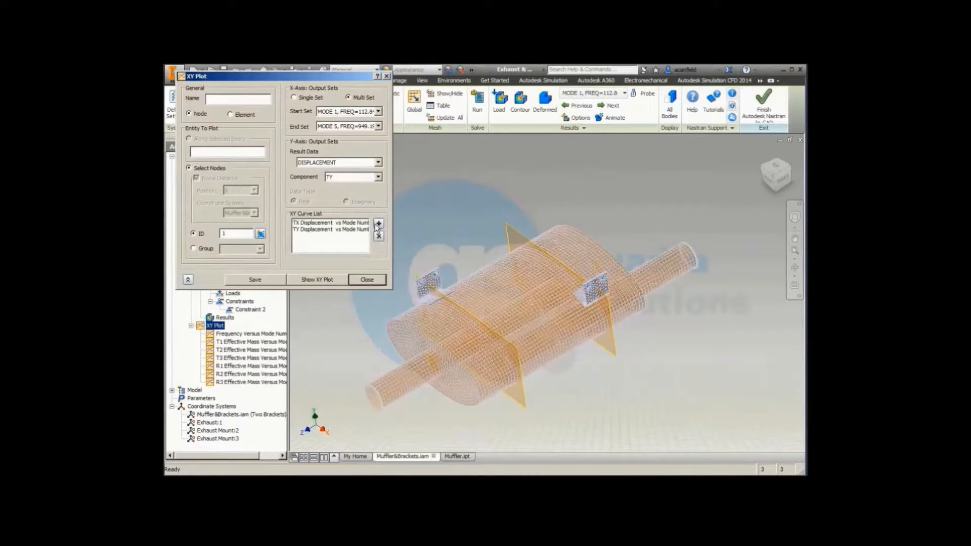
pyautogui.click(376, 177)
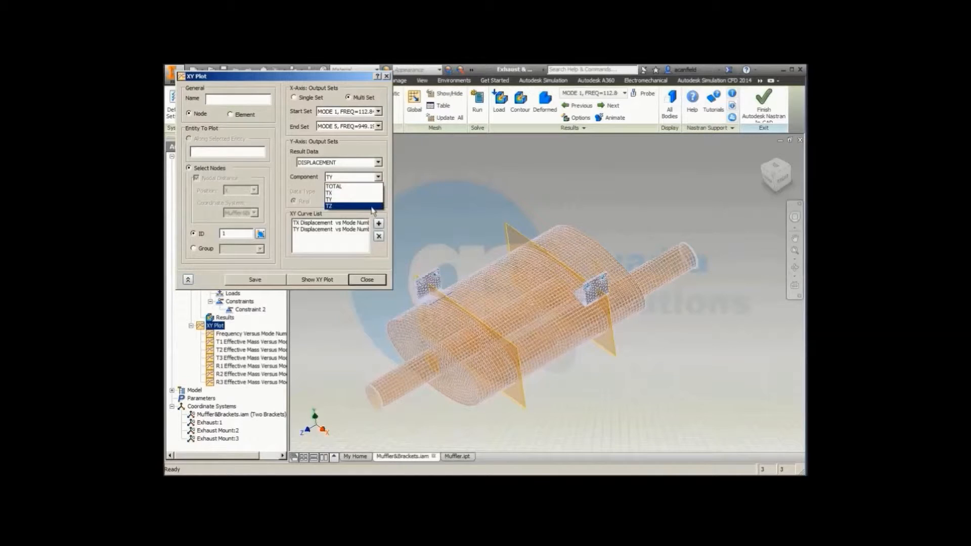
pyautogui.click(371, 206)
pyautogui.click(379, 223)
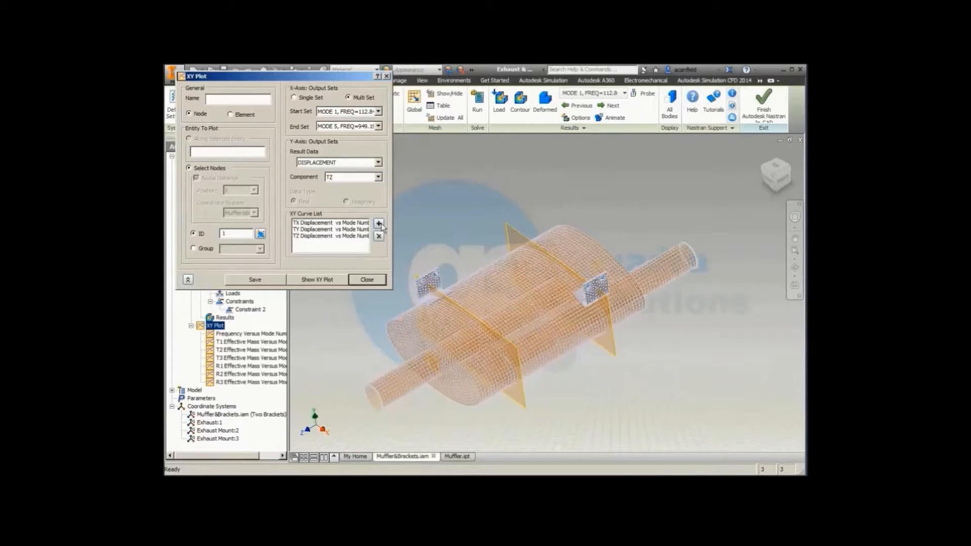
# Step: Set the component to TOTAL, view the XY plot of displacement against mode number, and close it without saving
pyautogui.click(378, 177)
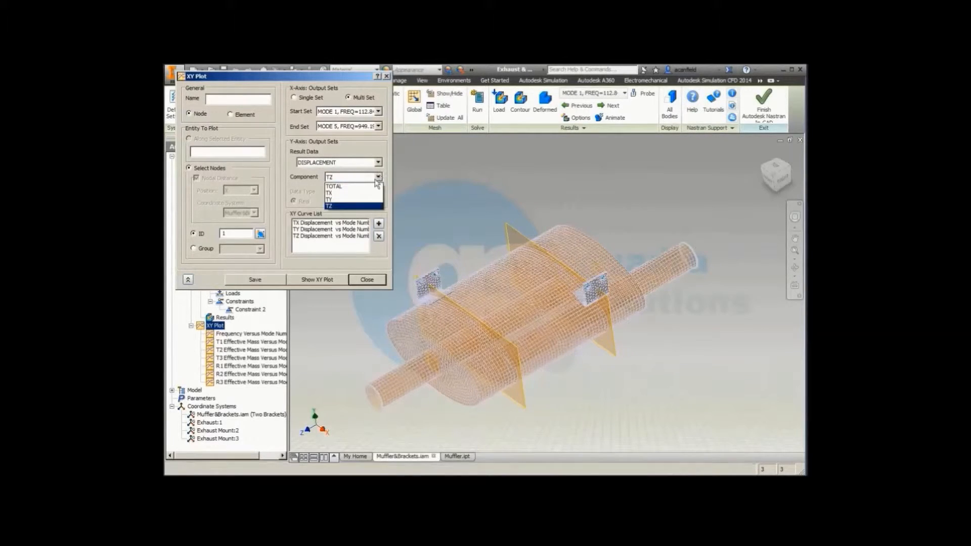
pyautogui.click(357, 186)
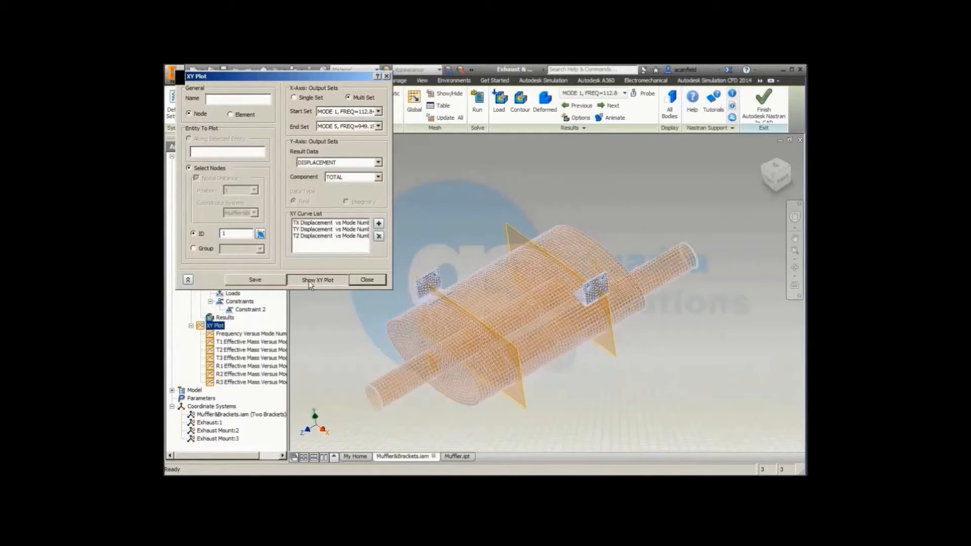
pyautogui.click(310, 281)
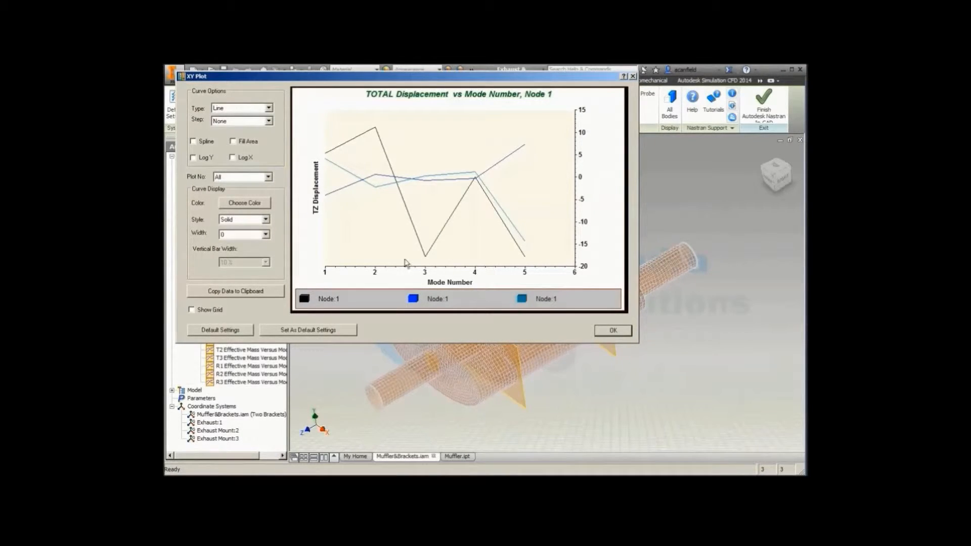
pyautogui.moveTo(578, 245)
pyautogui.click(613, 331)
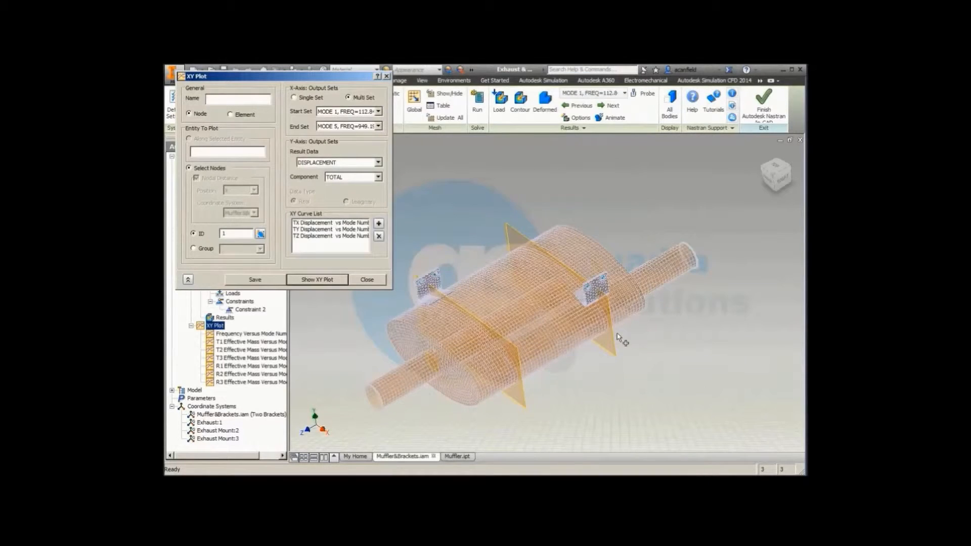
pyautogui.click(366, 280)
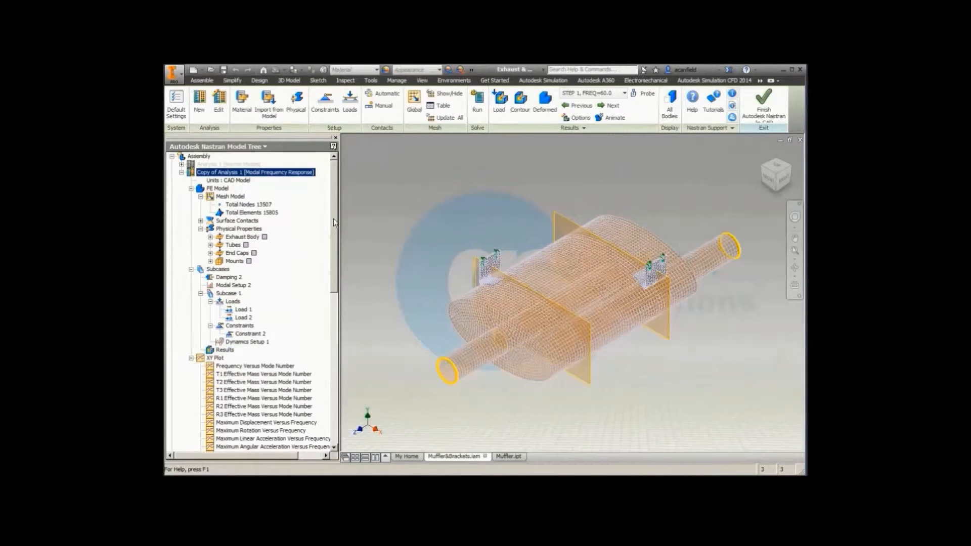
# Step: View the Maximum Displacement Versus Frequency XY plot of the copied modal frequency response analysis, and close it
pyautogui.moveTo(334, 223); pyautogui.dragTo(334, 288)
pyautogui.click(263, 287)
pyautogui.rightClick(263, 288)
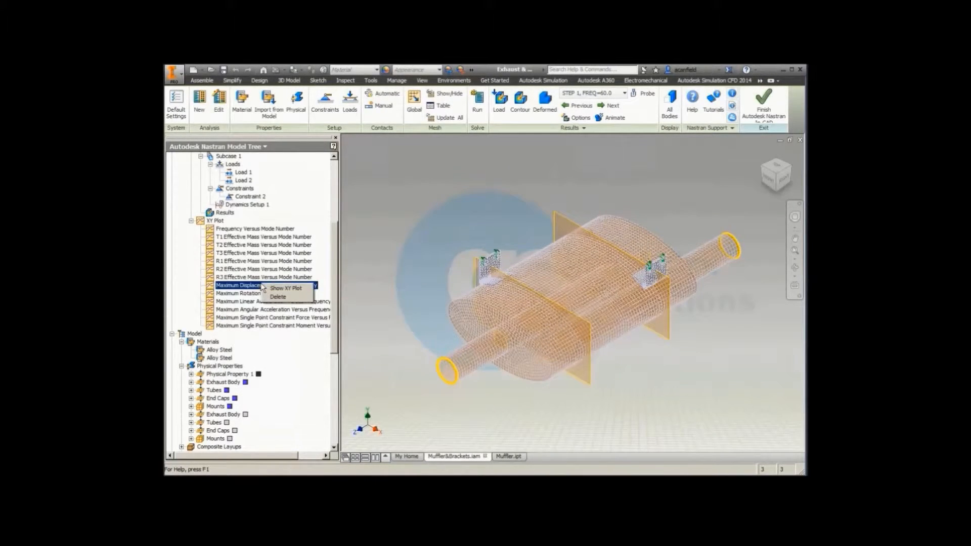
pyautogui.click(269, 288)
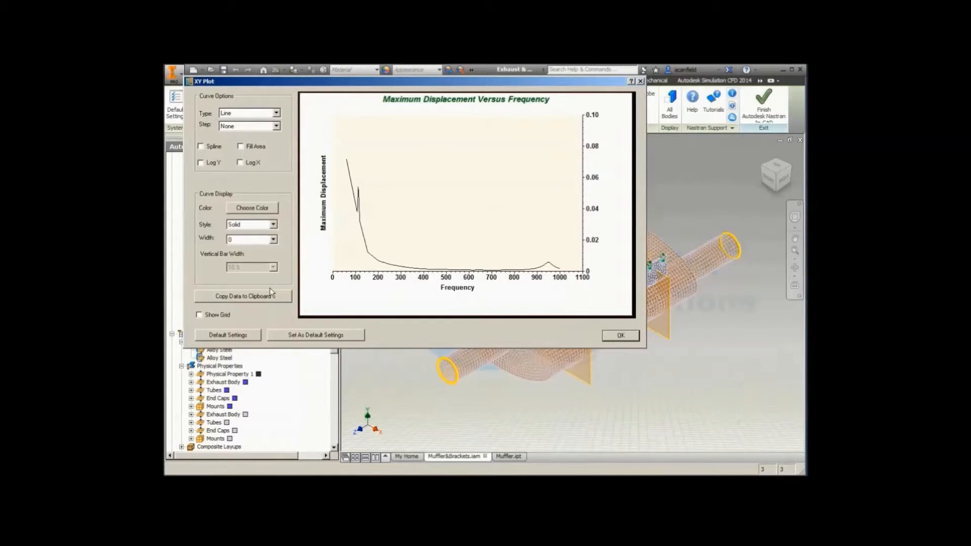
pyautogui.moveTo(550, 274)
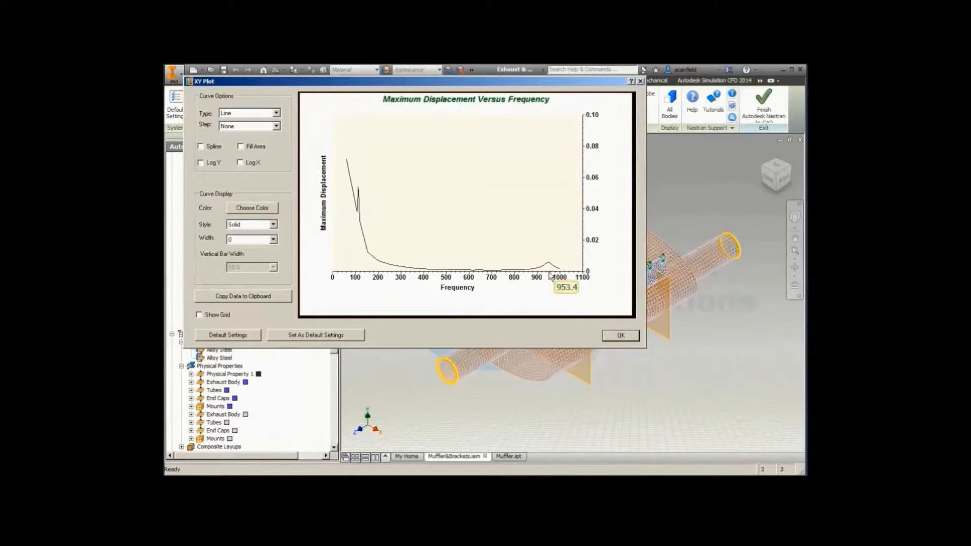
pyautogui.click(619, 336)
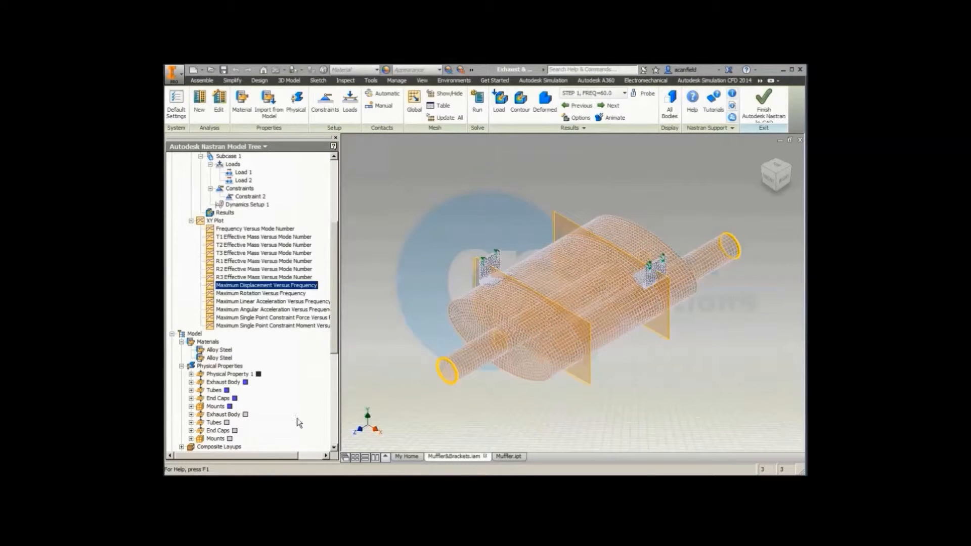
# Step: View the Maximum Linear Acceleration Versus Frequency XY plot, examine both peaks, and close it
pyautogui.click(270, 302)
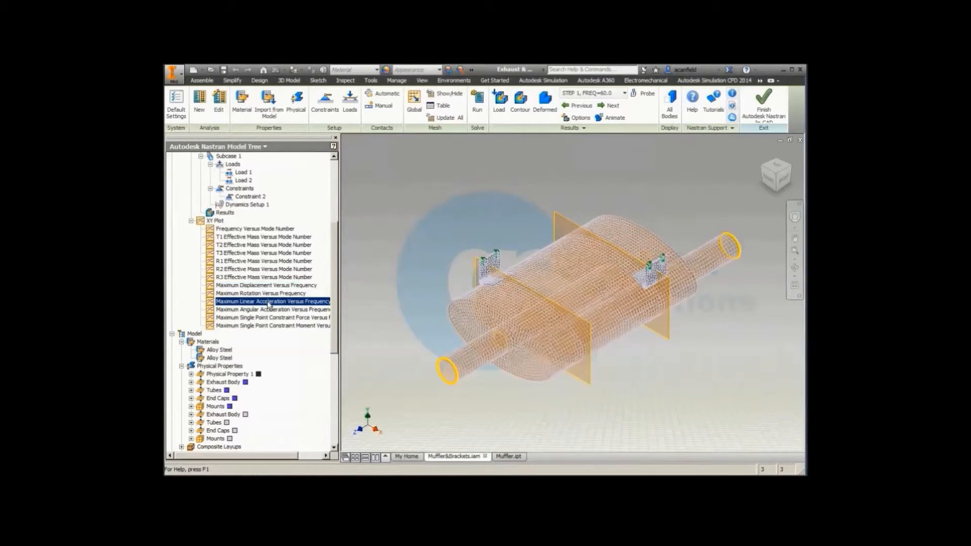
pyautogui.rightClick(270, 304)
pyautogui.click(276, 306)
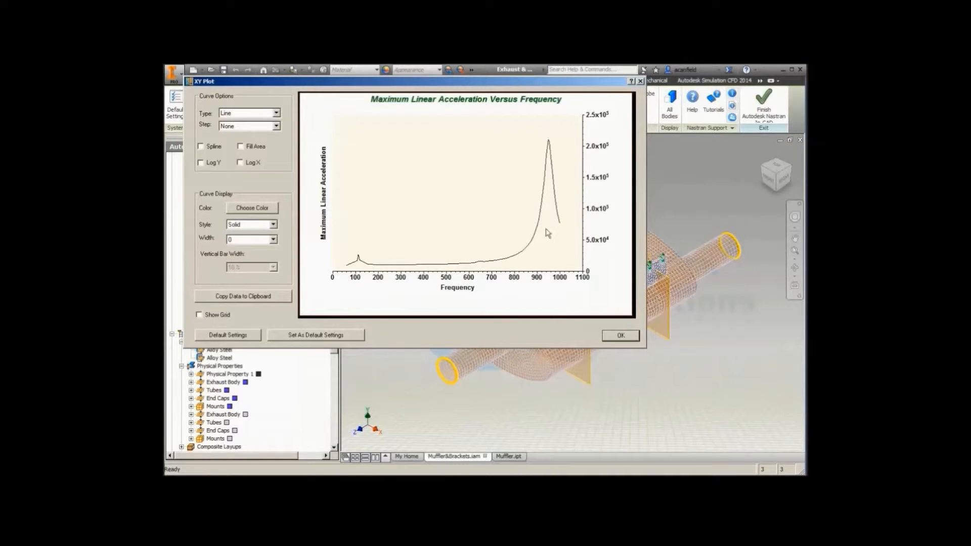
pyautogui.moveTo(544, 186)
pyautogui.moveTo(550, 141)
pyautogui.moveTo(358, 260)
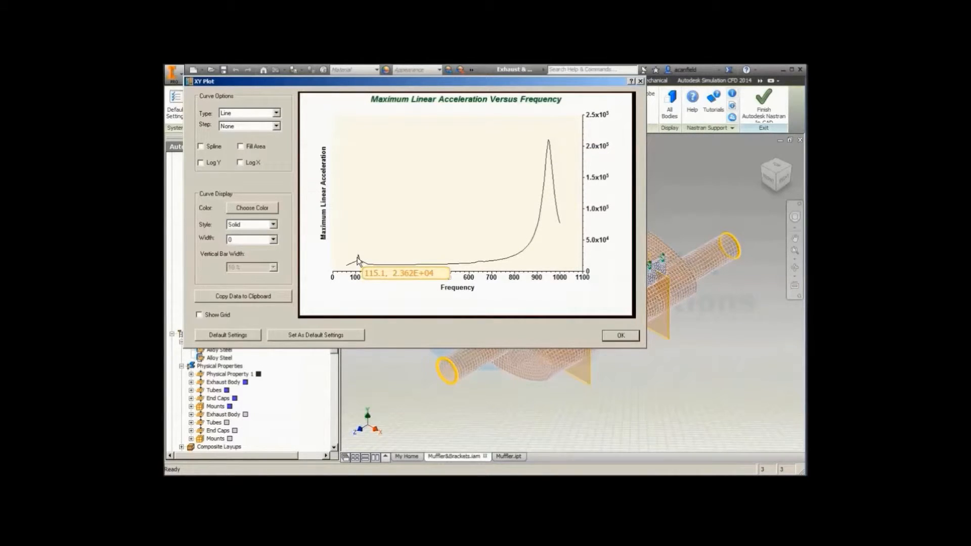
pyautogui.click(617, 336)
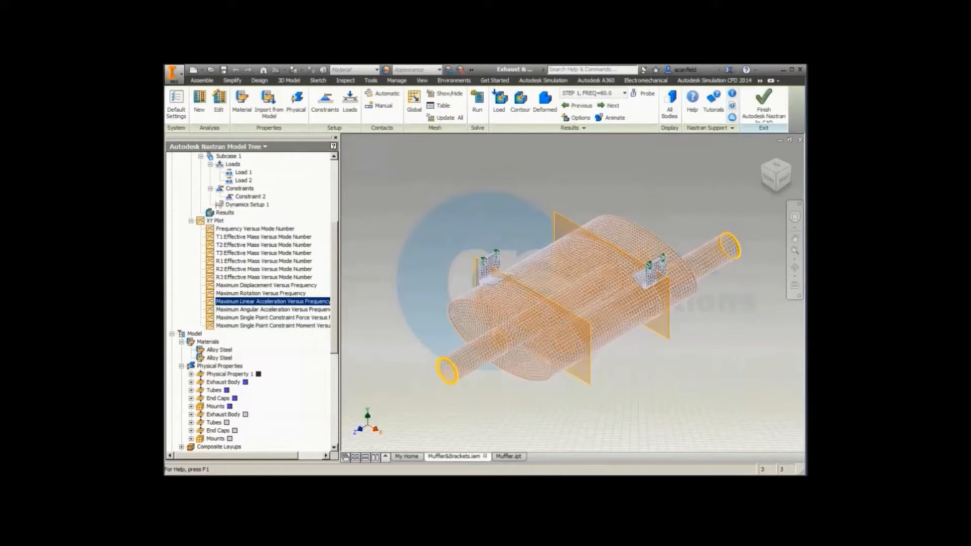
# Step: Open the copied analysis for editing and show the list of available analysis types
pyautogui.moveTo(330, 329); pyautogui.dragTo(342, 246)
pyautogui.doubleClick(256, 172)
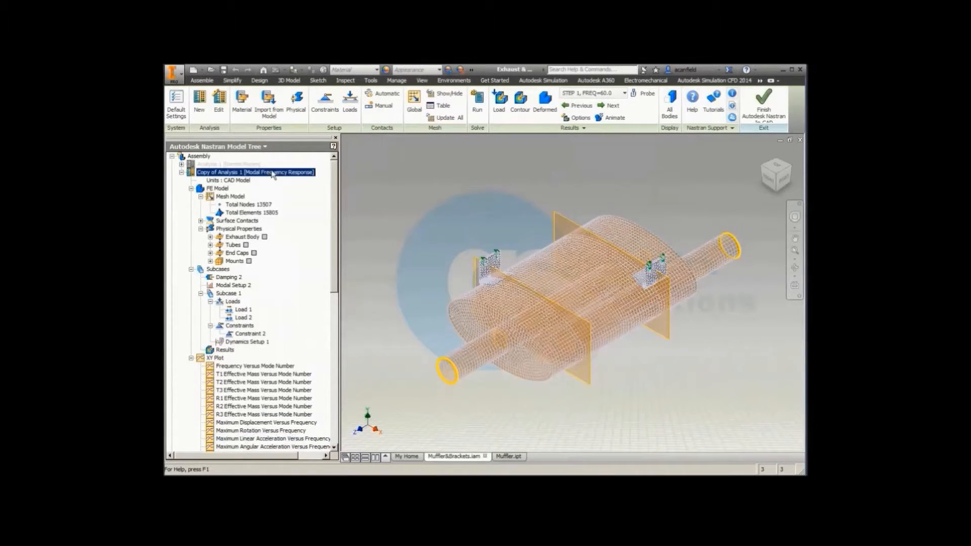
pyautogui.click(511, 126)
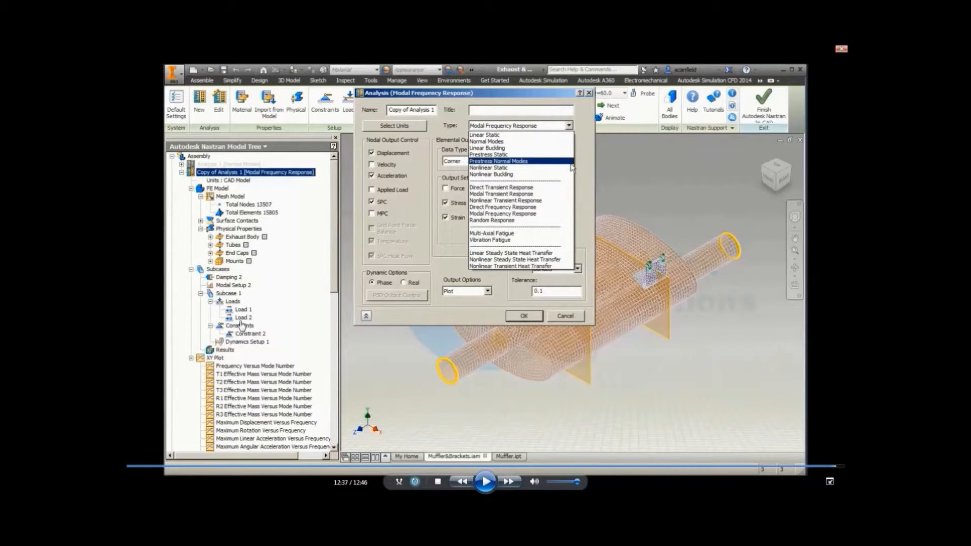
pyautogui.click(485, 482)
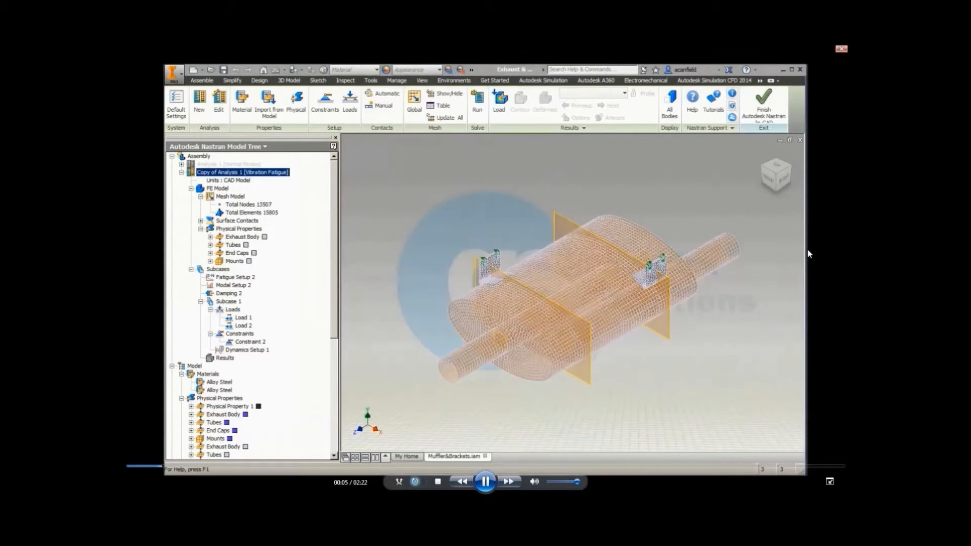
# Step: Review the method and approach options of Fatigue Setup 2, keeping the Stress-Life approach, and accept the setup
pyautogui.click(245, 284)
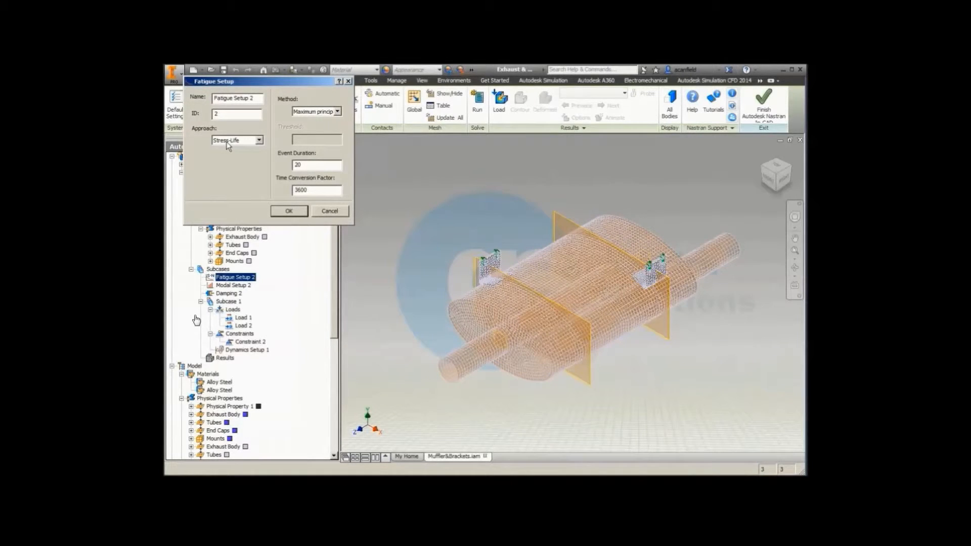
pyautogui.click(338, 112)
pyautogui.click(339, 115)
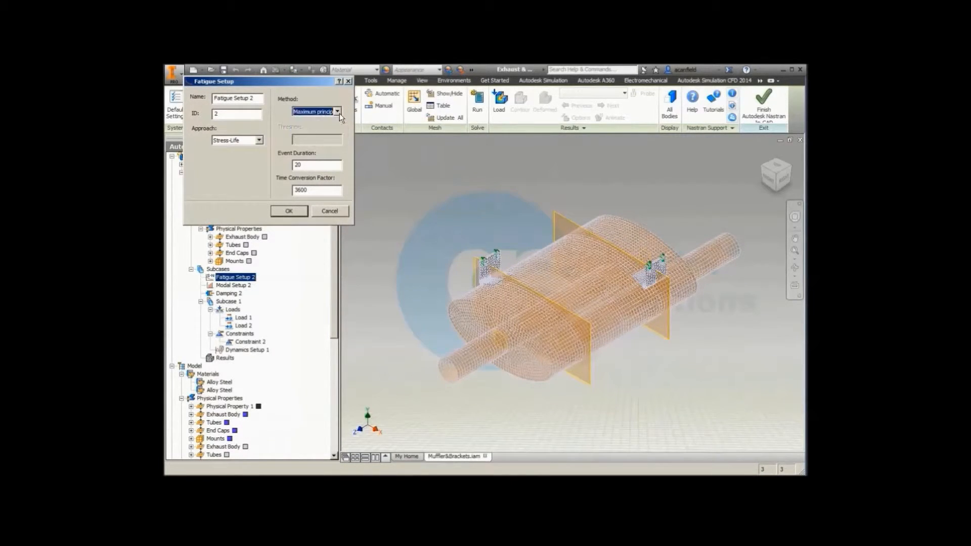
pyautogui.click(259, 140)
pyautogui.click(259, 148)
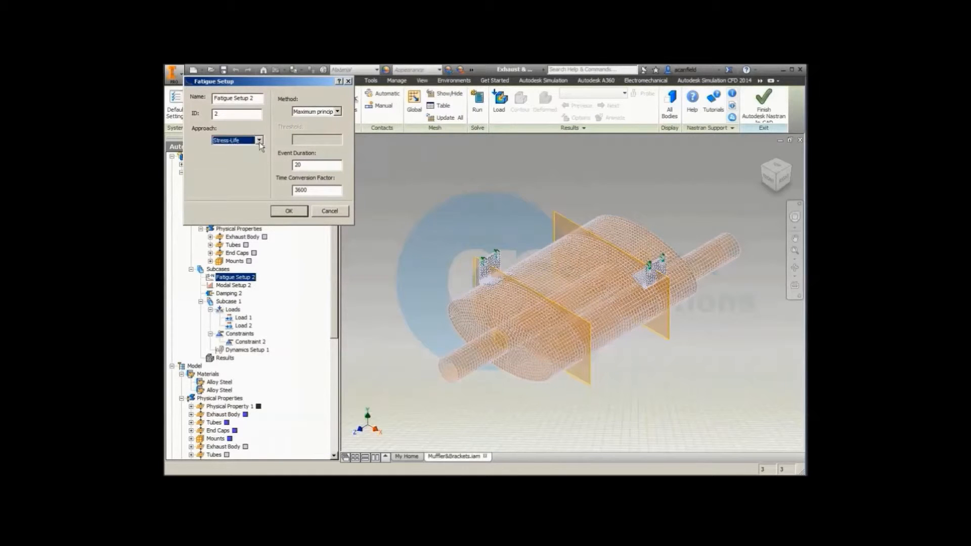
pyautogui.click(296, 211)
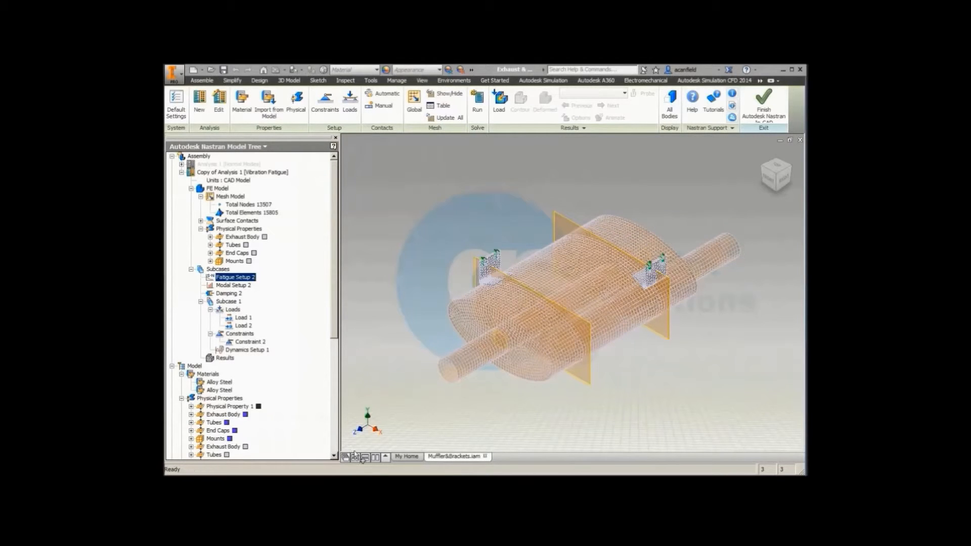
# Step: Edit Dynamics Setup 1 of the vibration fatigue analysis and assign the Vertical PSD table
pyautogui.rightClick(241, 352)
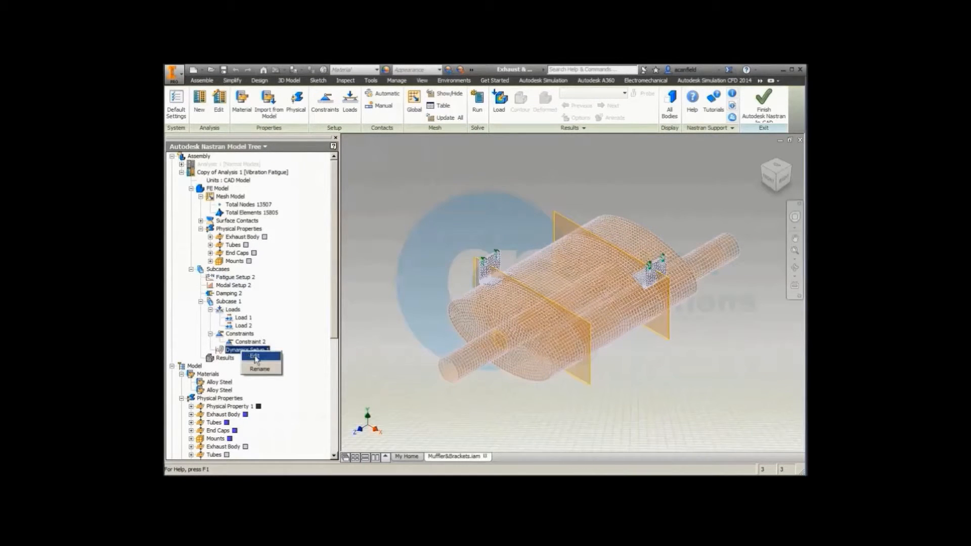
pyautogui.click(255, 356)
pyautogui.click(347, 272)
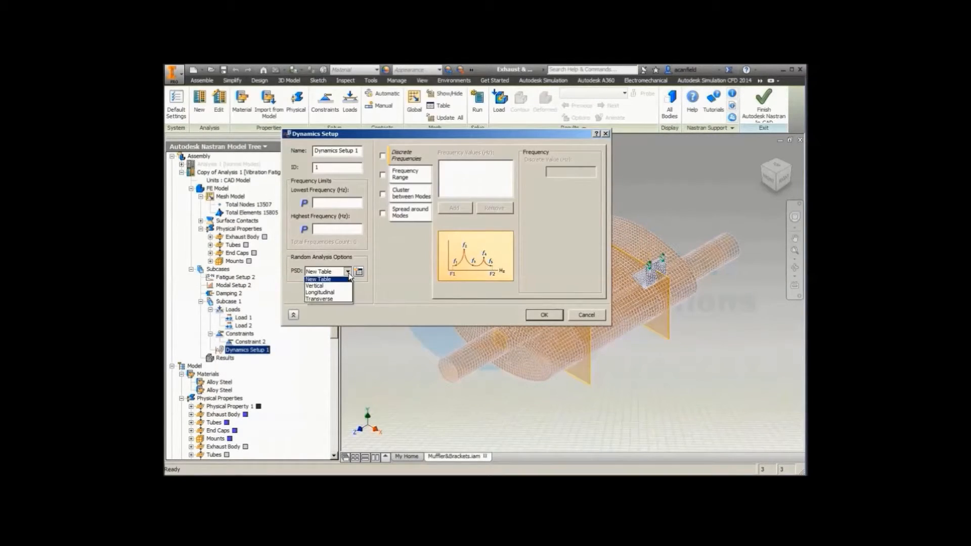
pyautogui.click(344, 286)
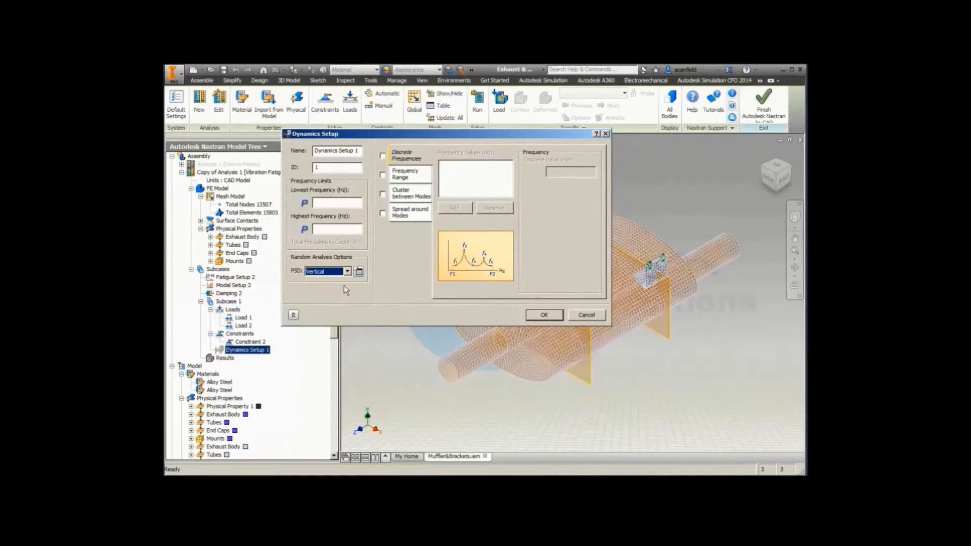
# Step: Enable a frequency range interval from 60 to 1000 Hz with 20 points in the dynamics setup
pyautogui.click(402, 177)
pyautogui.click(382, 175)
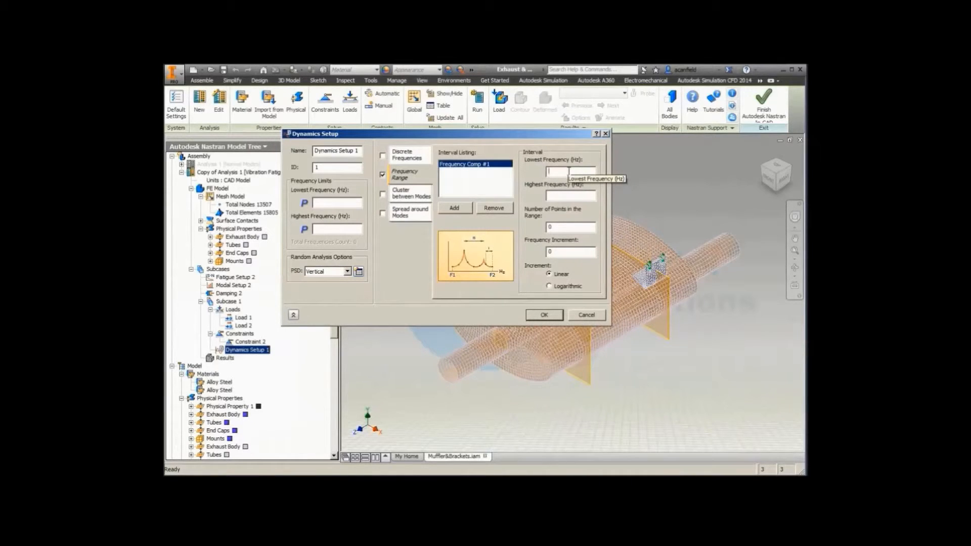
pyautogui.write('60')
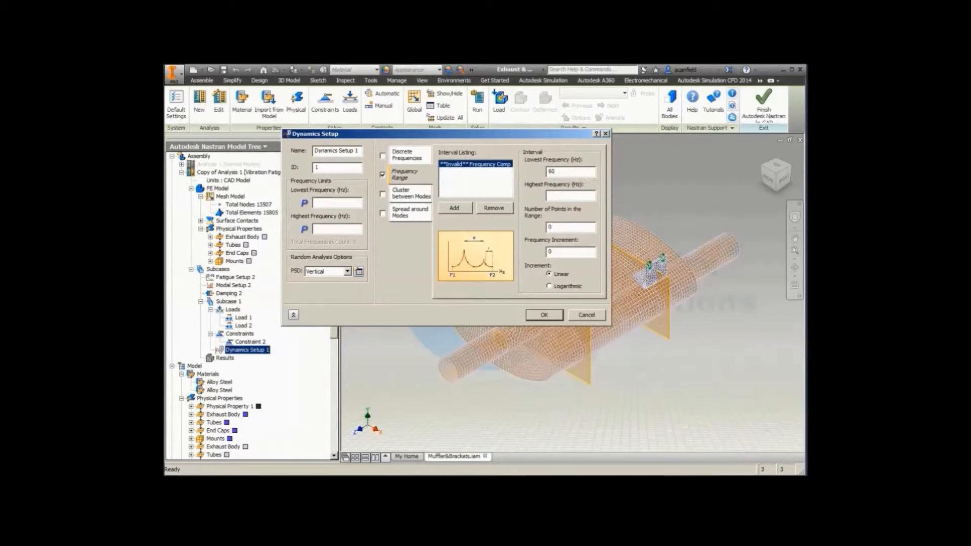
pyautogui.click(554, 198)
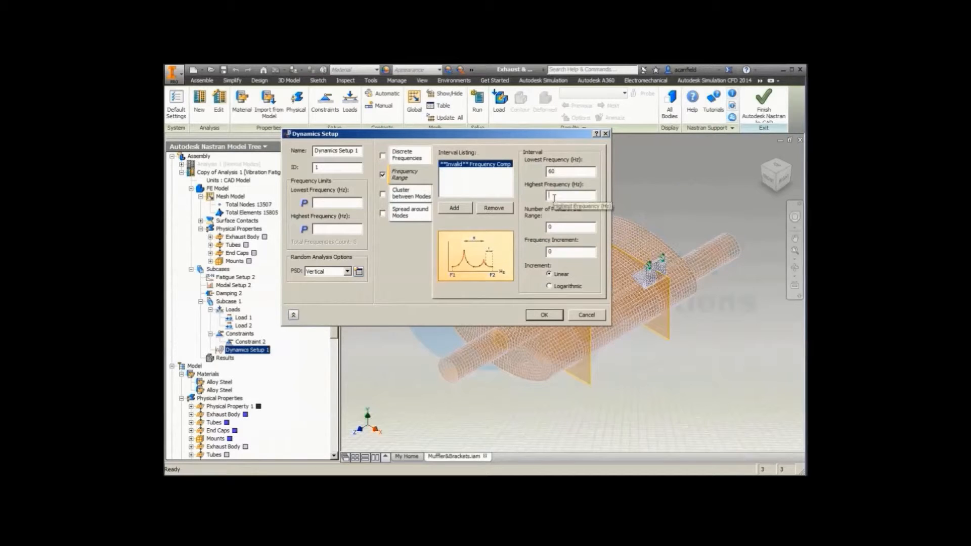
pyautogui.write('1000')
pyautogui.click(555, 231)
pyautogui.write('20')
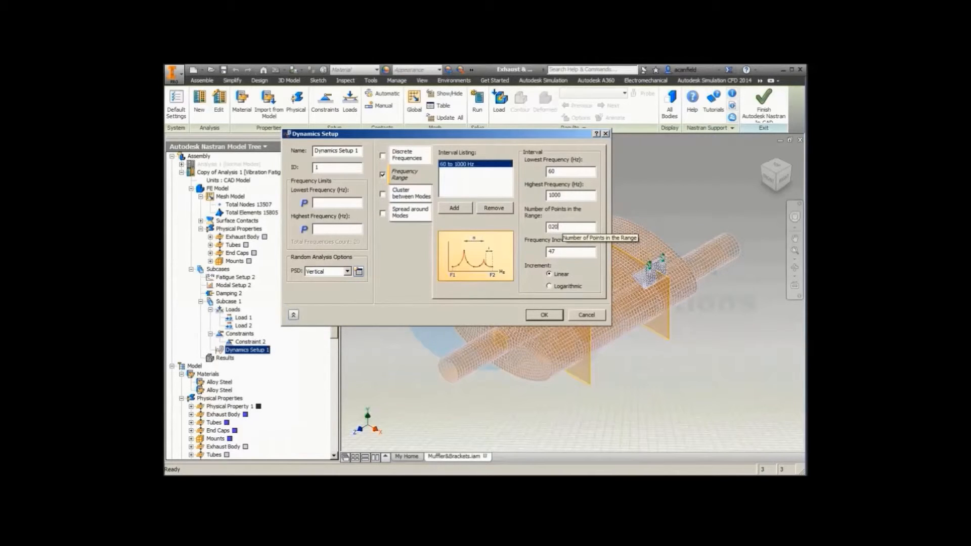
# Step: Enable a spread around modes from 60 to 1000 Hz with 10 points per mode, and accept the dynamics setup
pyautogui.click(410, 212)
pyautogui.click(382, 213)
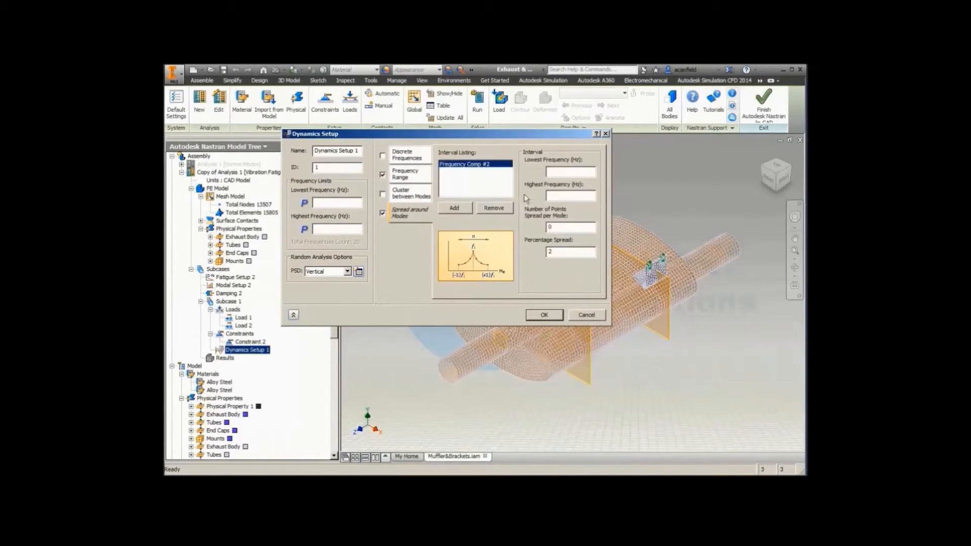
pyautogui.click(563, 172)
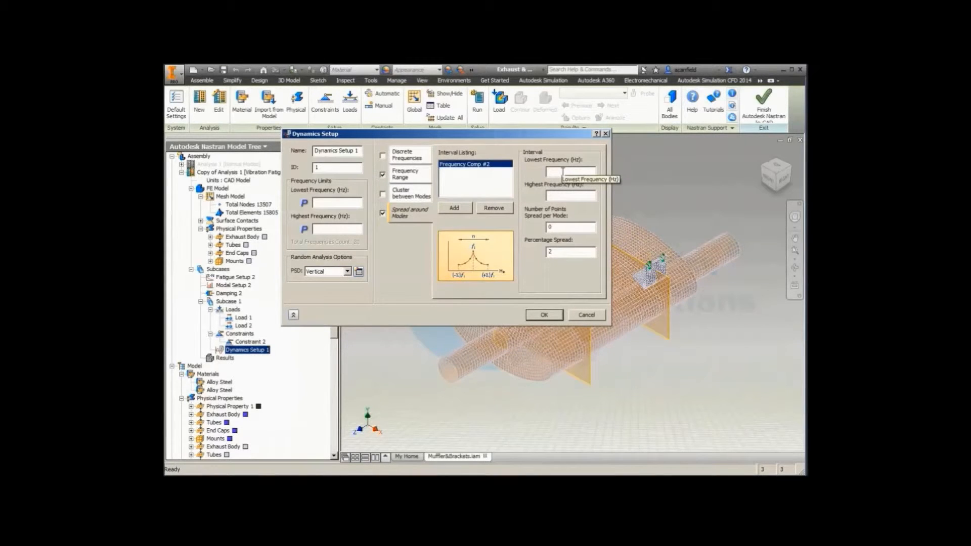
pyautogui.write('60')
pyautogui.click(556, 196)
pyautogui.write('1000')
pyautogui.click(557, 228)
pyautogui.doubleClick(557, 228)
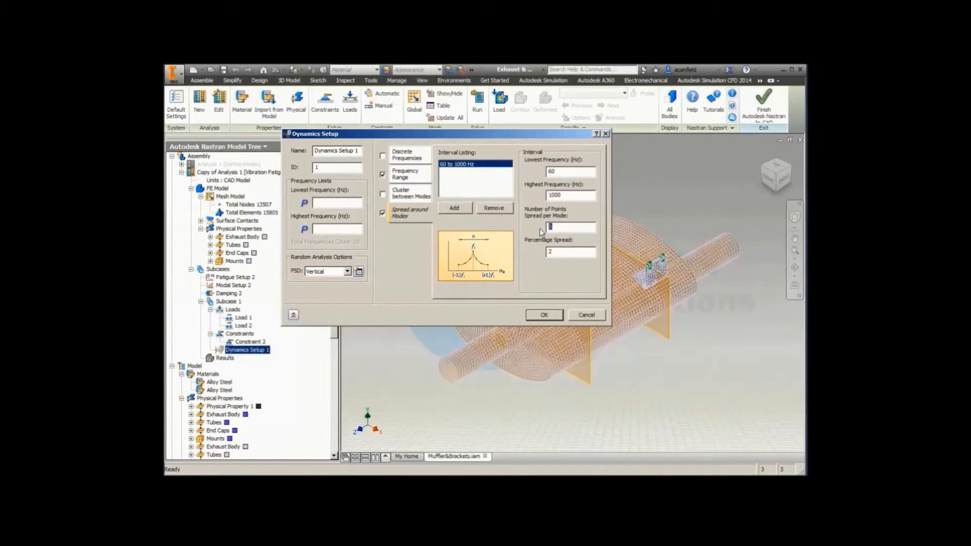
pyautogui.write('10')
pyautogui.click(545, 314)
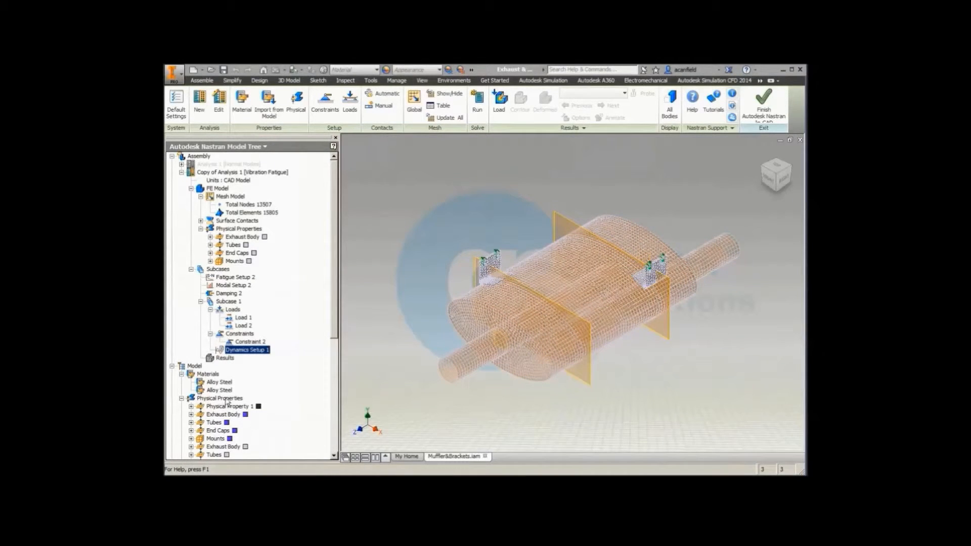
# Step: Review the S-N fatigue data of the first Alloy Steel material, and accept both dialogs
pyautogui.rightClick(211, 383)
pyautogui.click(222, 387)
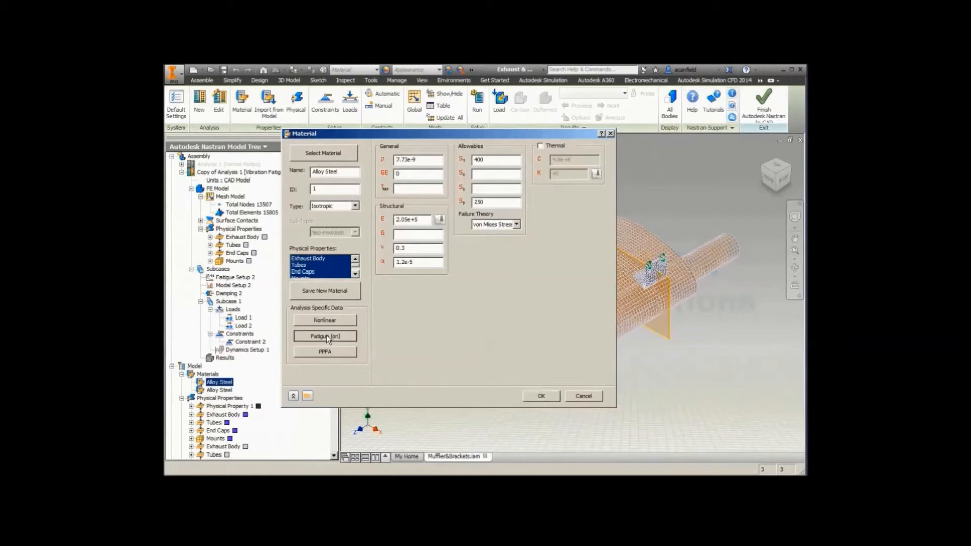
pyautogui.click(325, 336)
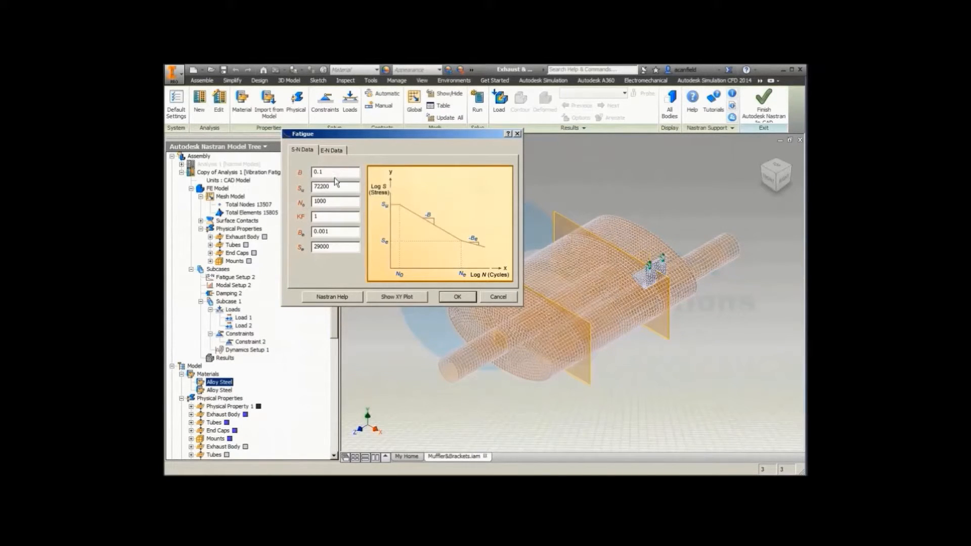
pyautogui.click(459, 299)
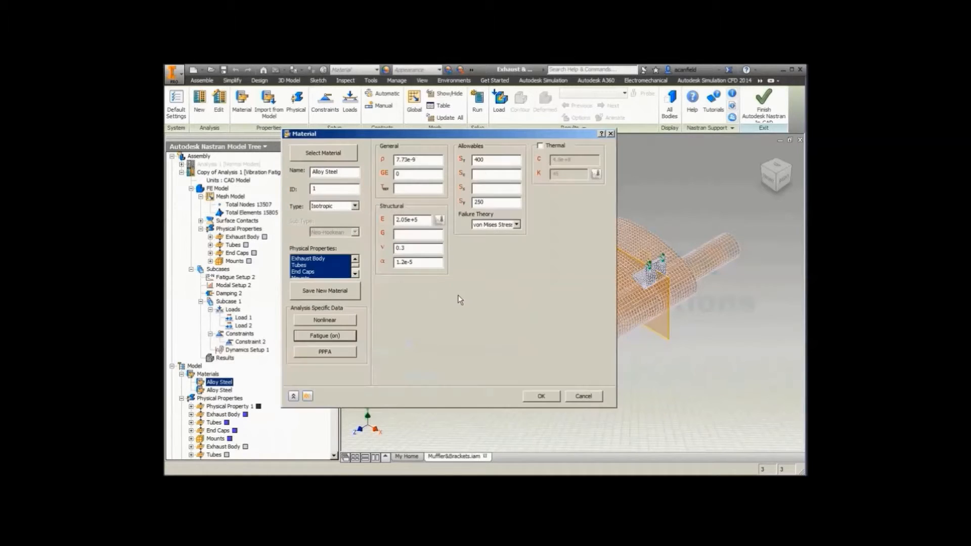
pyautogui.click(541, 396)
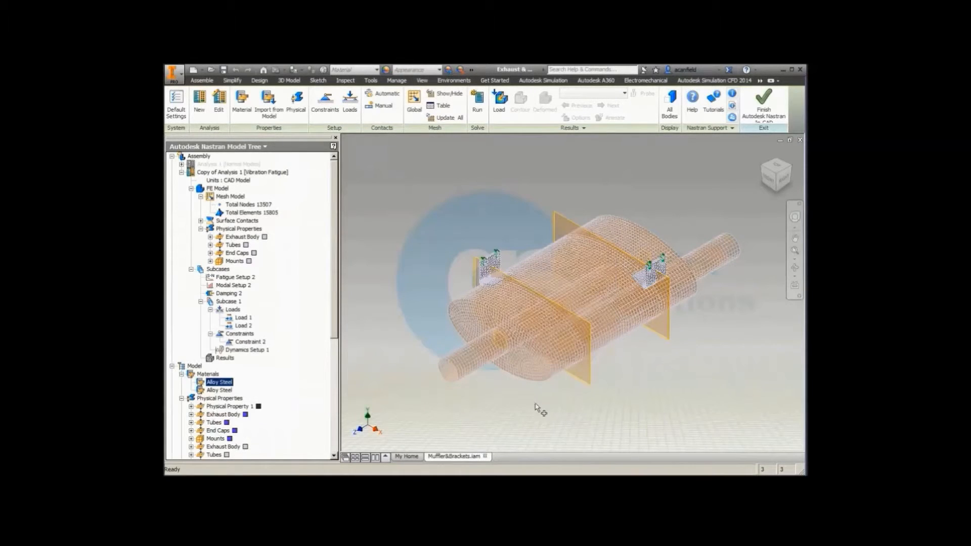
# Step: Check the S-N fatigue data of the second Alloy Steel material, and close its settings
pyautogui.click(218, 390)
pyautogui.rightClick(213, 395)
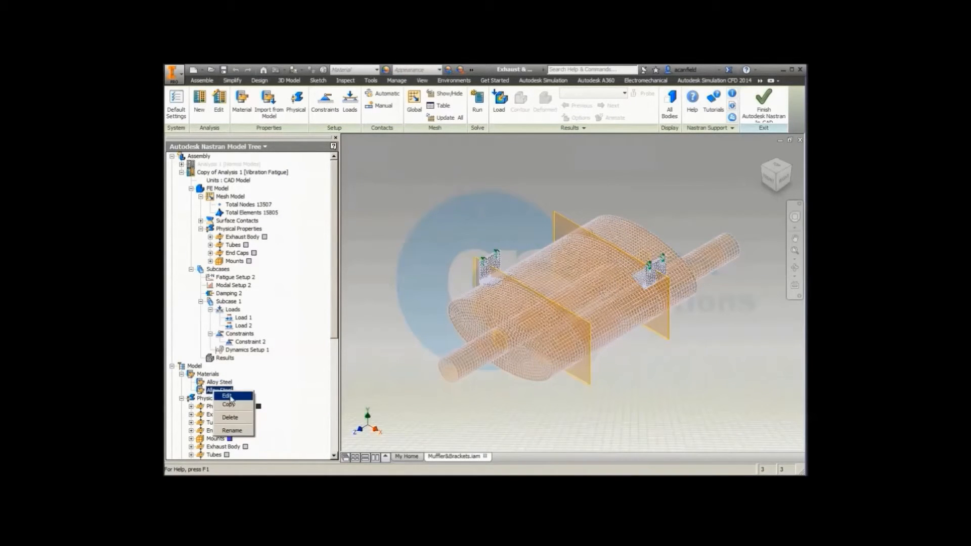
pyautogui.click(231, 399)
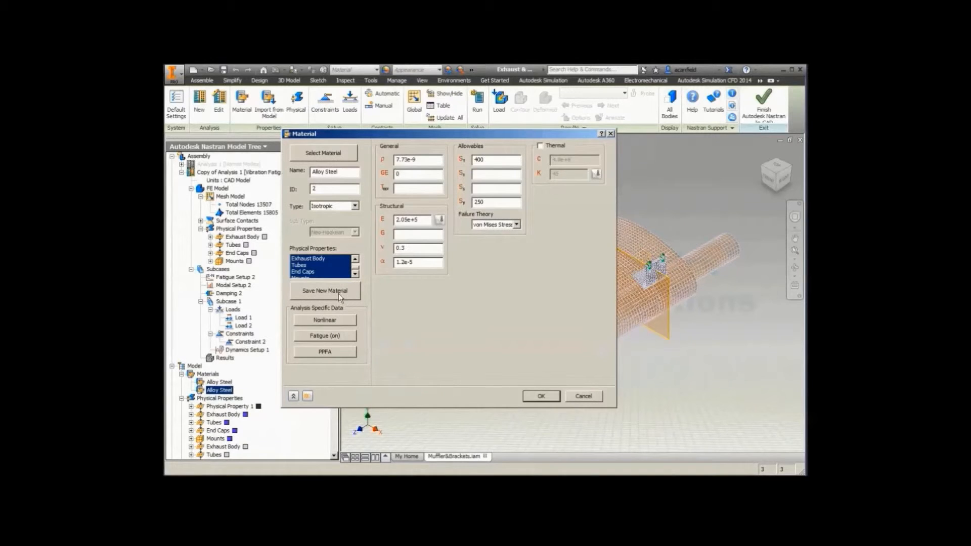
pyautogui.click(331, 336)
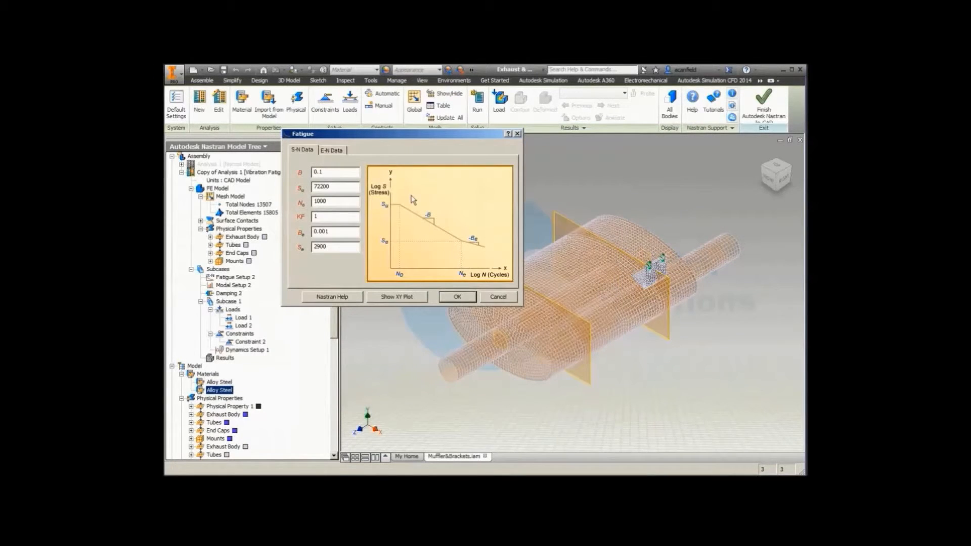
pyautogui.click(457, 297)
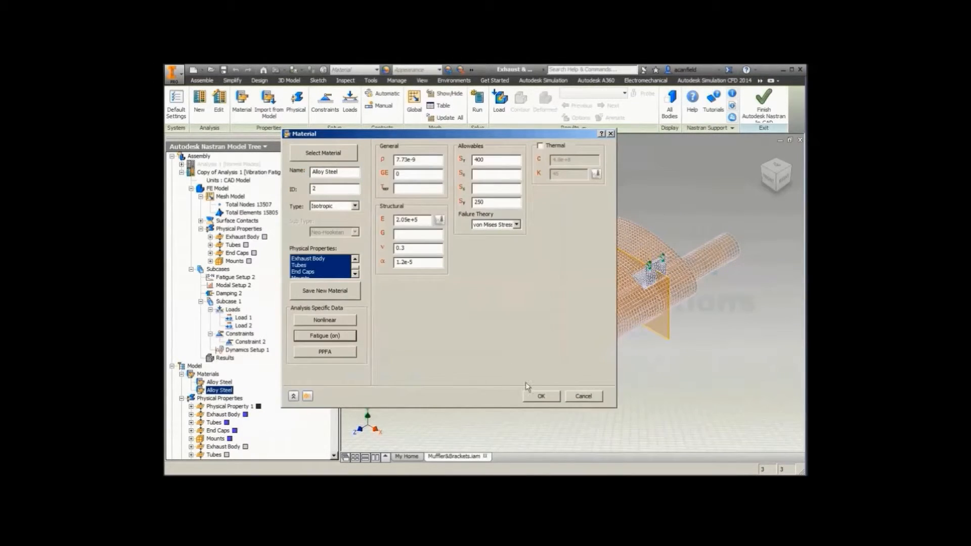
pyautogui.click(538, 398)
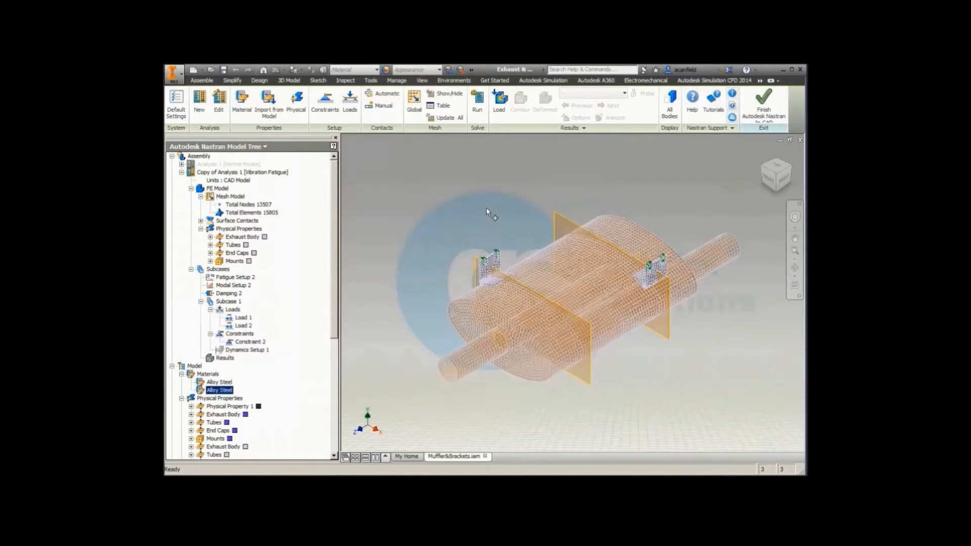
# Step: Run the vibration fatigue analysis, and choose RMS OUTPUT as the subcase for the results plot
pyautogui.click(478, 104)
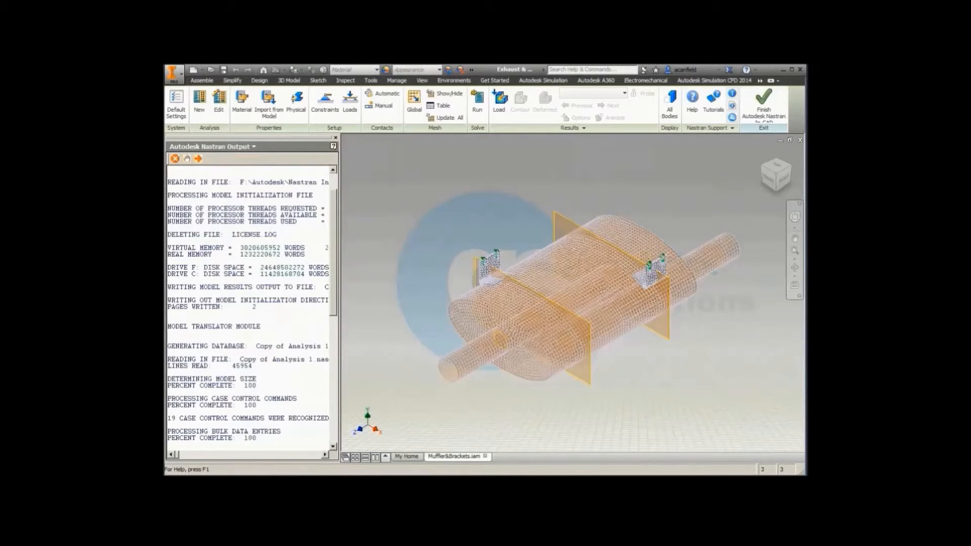
pyautogui.click(366, 158)
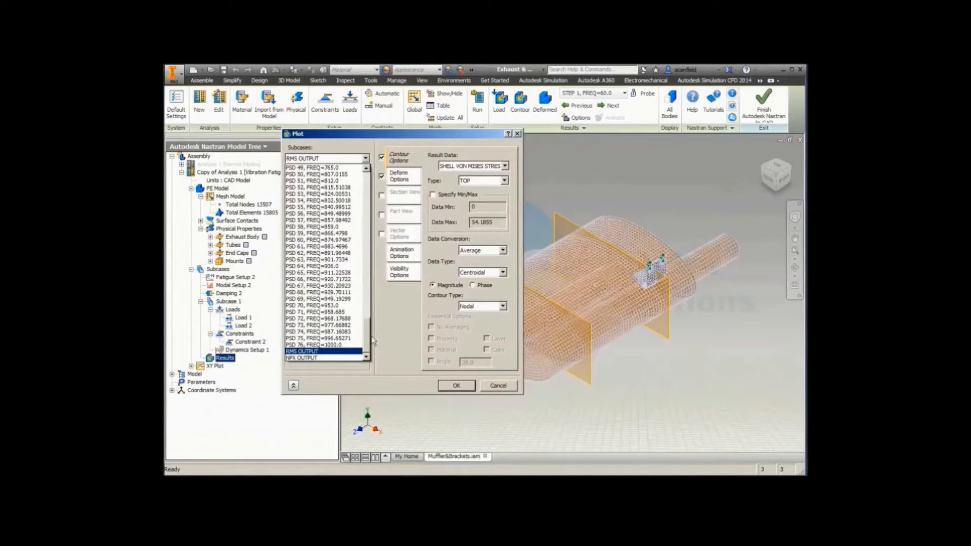
pyautogui.moveTo(368, 340); pyautogui.dragTo(372, 360)
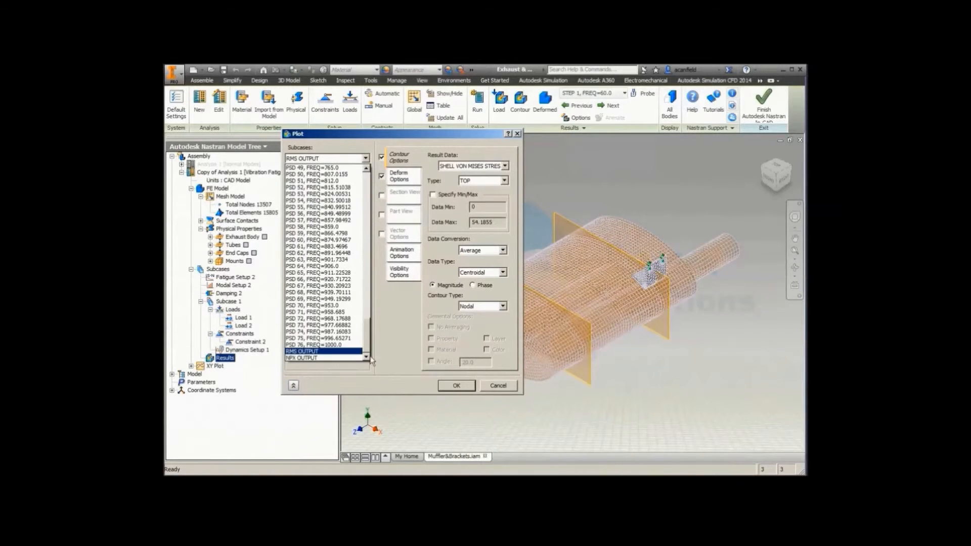
pyautogui.click(302, 352)
# Step: Set the contour result data to SHELL MAX DAMAGE BOTTOM/TOP, and accept the plot settings
pyautogui.click(505, 165)
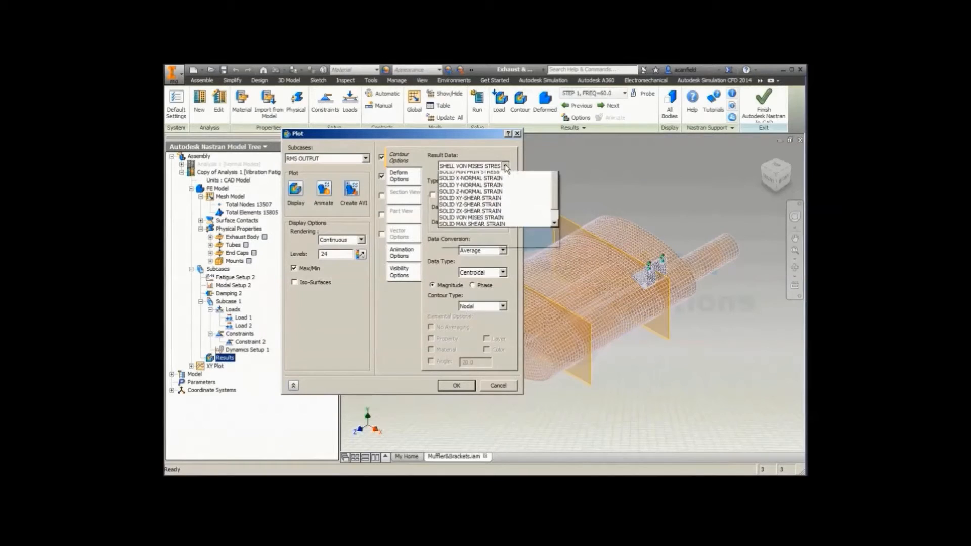
pyautogui.moveTo(555, 321); pyautogui.dragTo(565, 208)
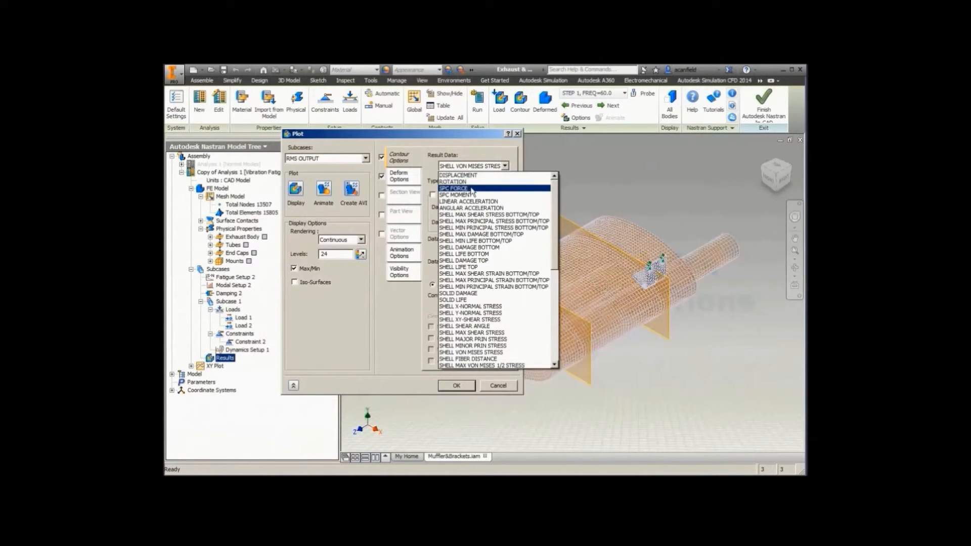
pyautogui.click(480, 234)
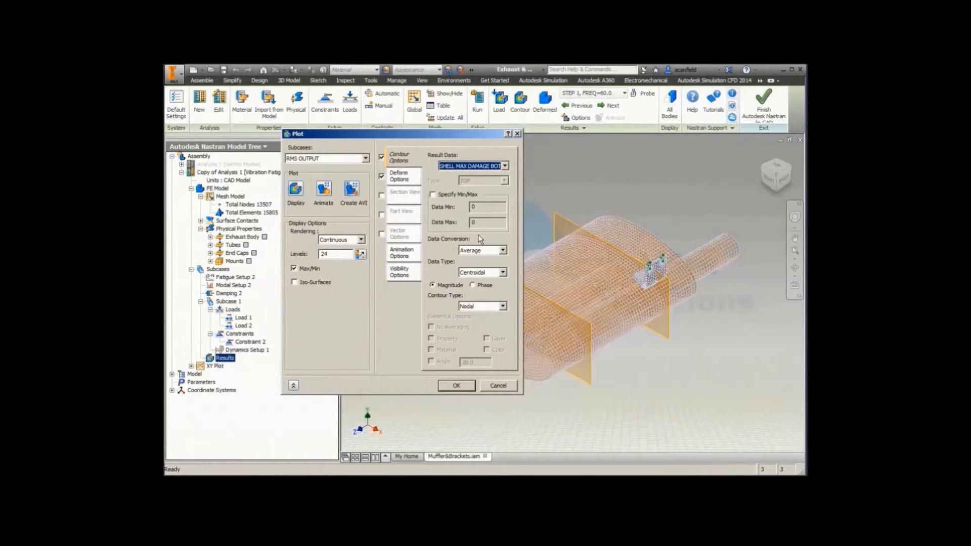
pyautogui.click(457, 386)
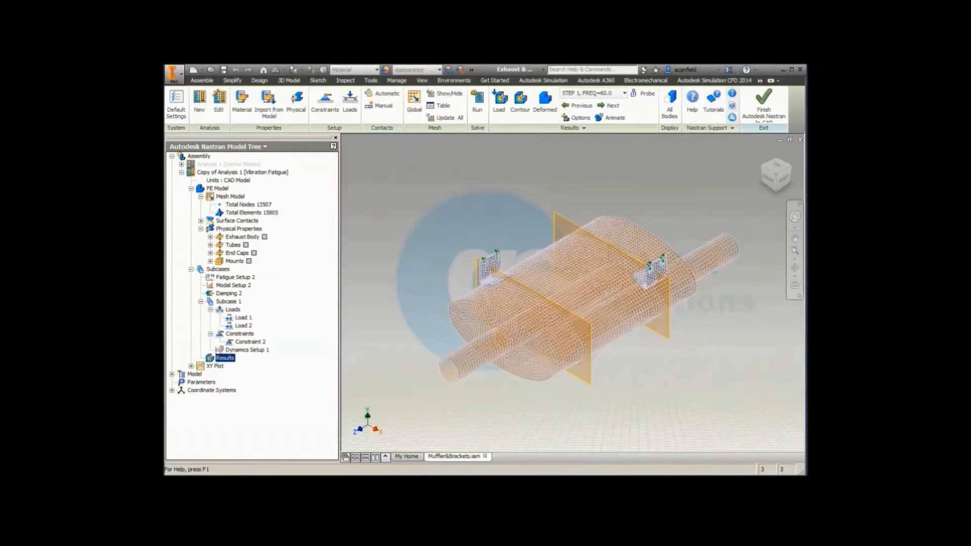
# Step: Review the output control and contact settings of the Copy of Analysis 1 vibration fatigue analysis, and close them
pyautogui.doubleClick(260, 172)
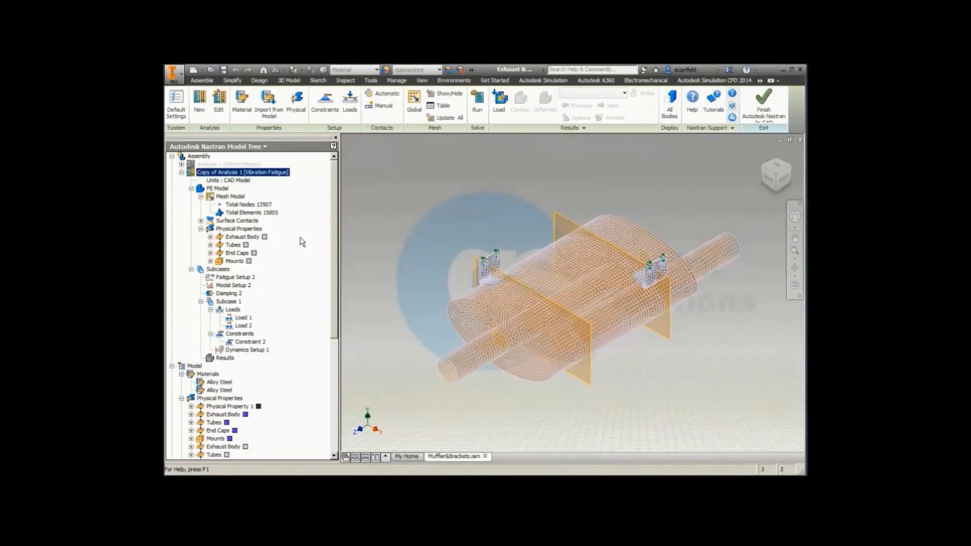
pyautogui.rightClick(261, 173)
pyautogui.click(277, 190)
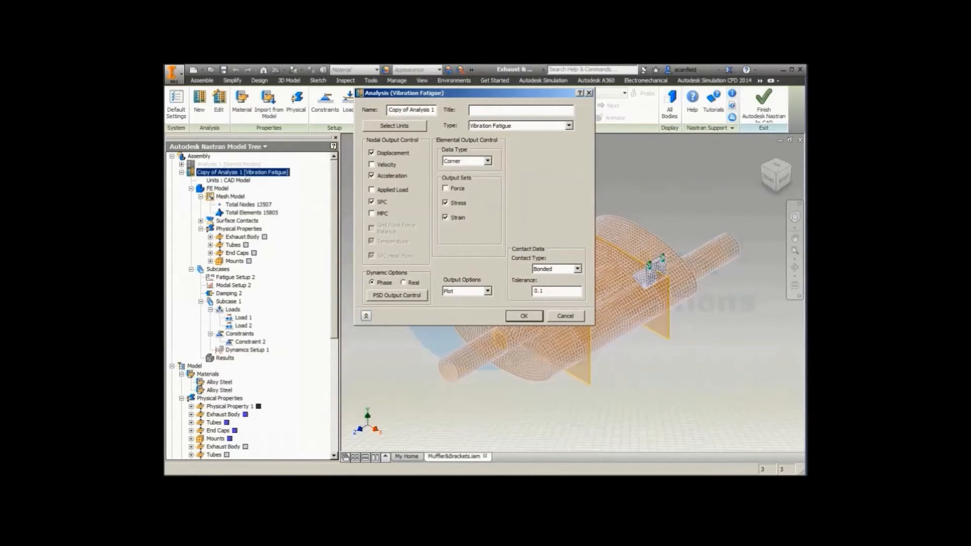
pyautogui.press('Escape')
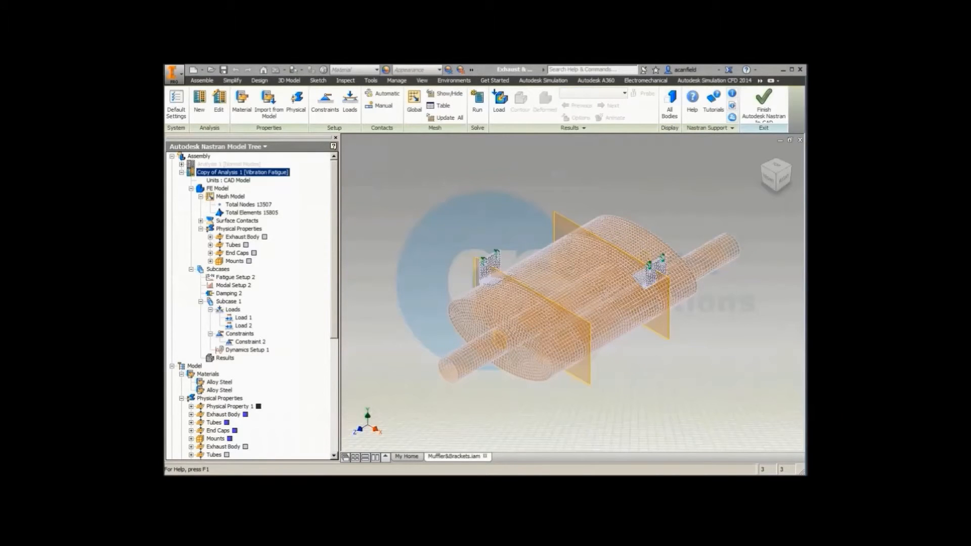
# Step: Examine the method and approach options of Fatigue Setup 2, and cancel the setup
pyautogui.click(234, 278)
pyautogui.rightClick(234, 278)
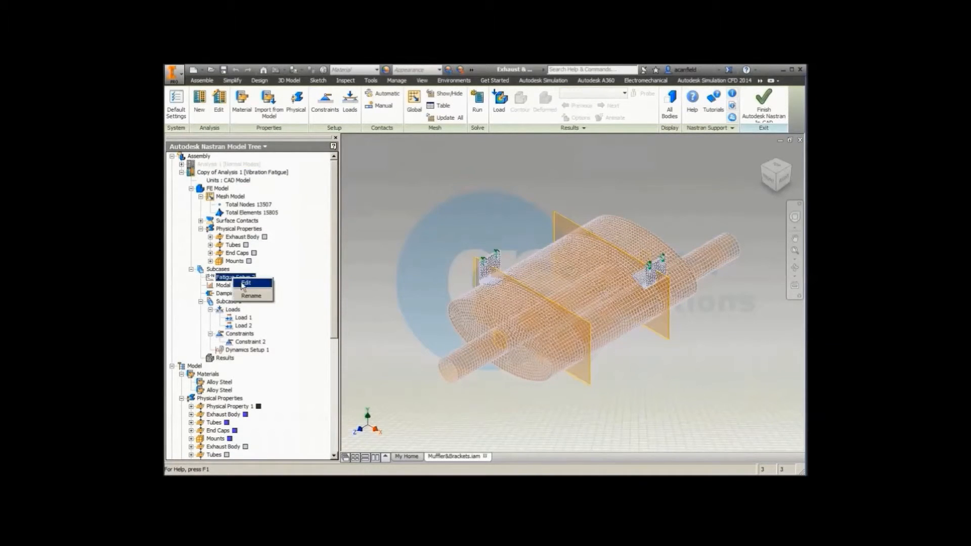
pyautogui.click(242, 286)
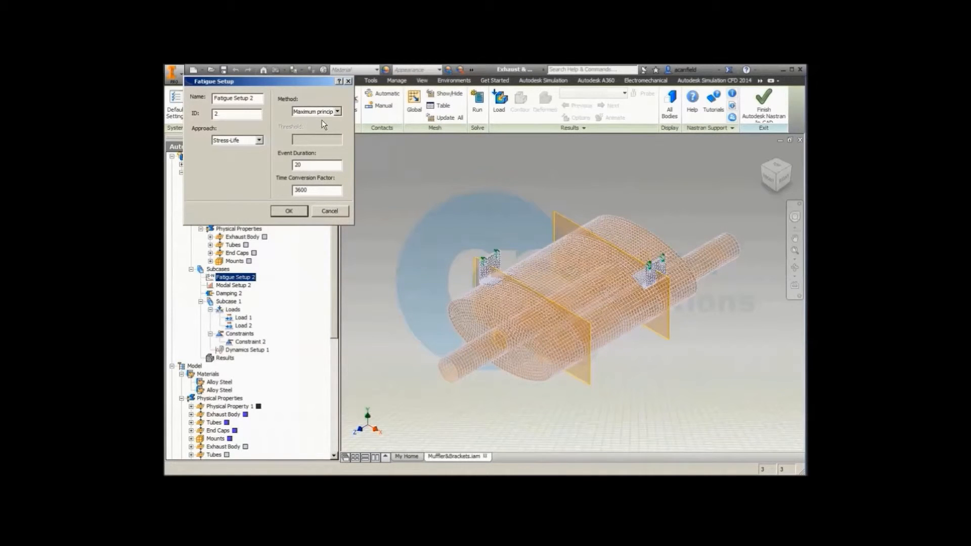
pyautogui.click(338, 111)
pyautogui.click(339, 113)
pyautogui.click(259, 142)
pyautogui.click(260, 148)
pyautogui.click(322, 211)
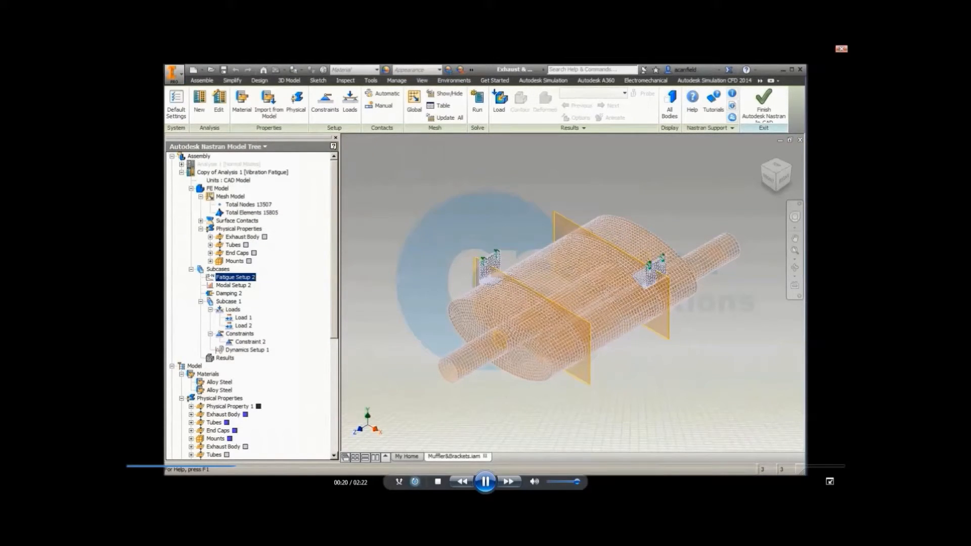
pyautogui.click(492, 487)
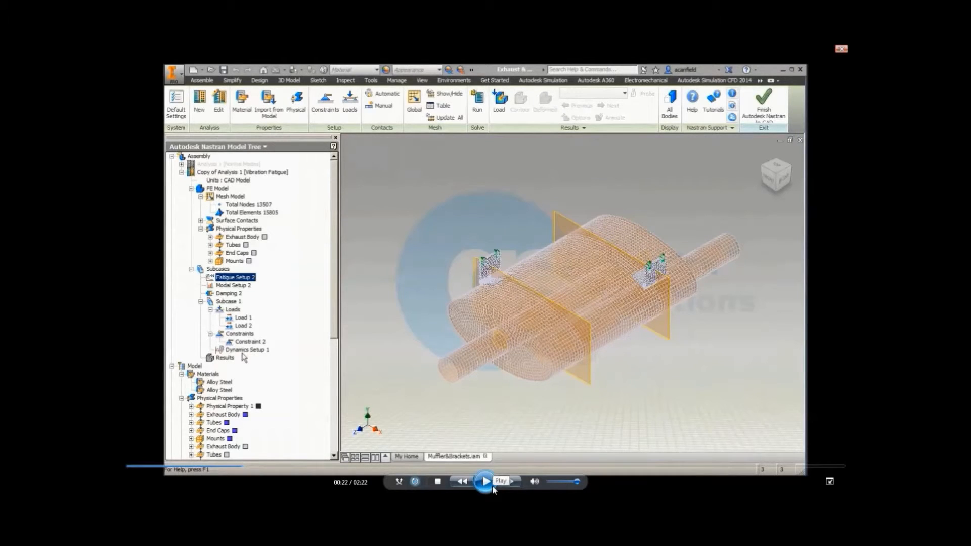